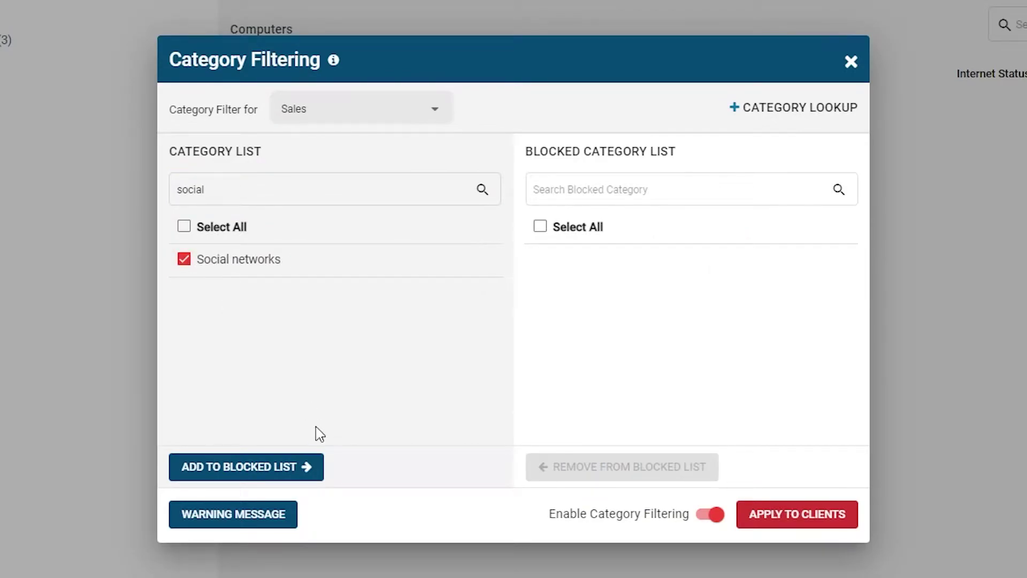
# - Block Social networks for the Sales group, then scroll through the Productivity dashboard
pyautogui.click(309, 469)
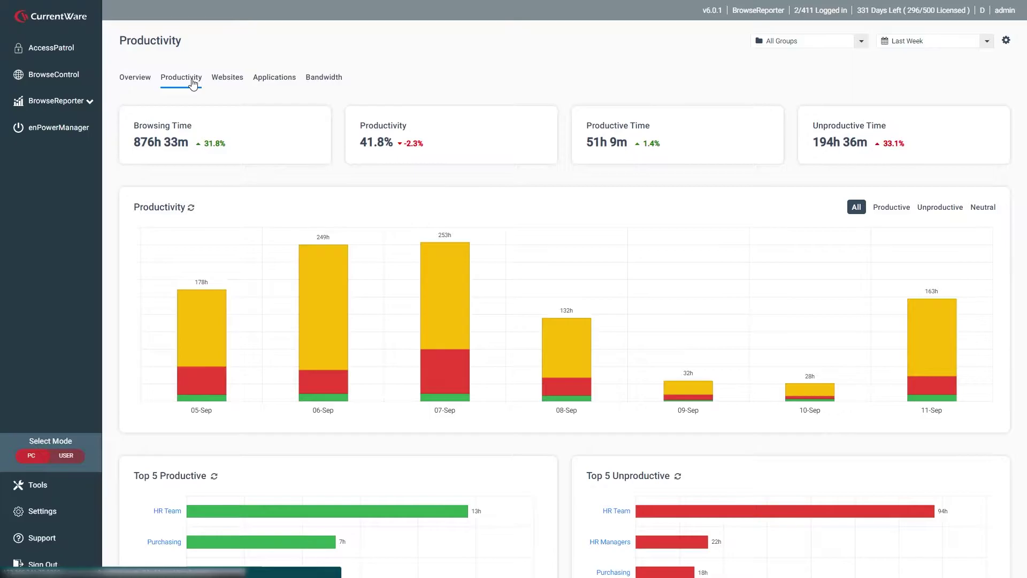
pyautogui.scroll(-6, 193, 82)
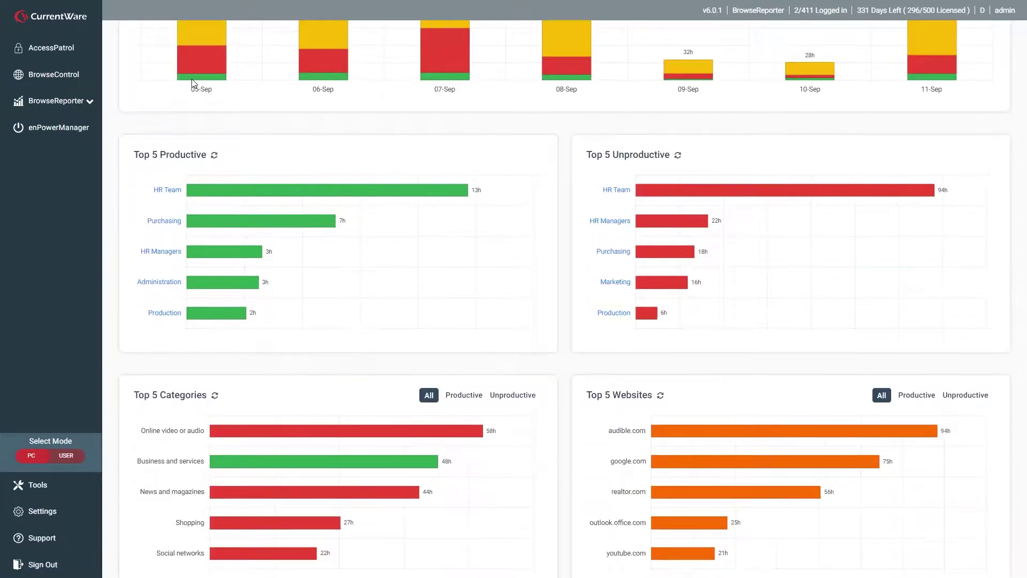
pyautogui.scroll(-2, 193, 83)
pyautogui.scroll(-2, 194, 84)
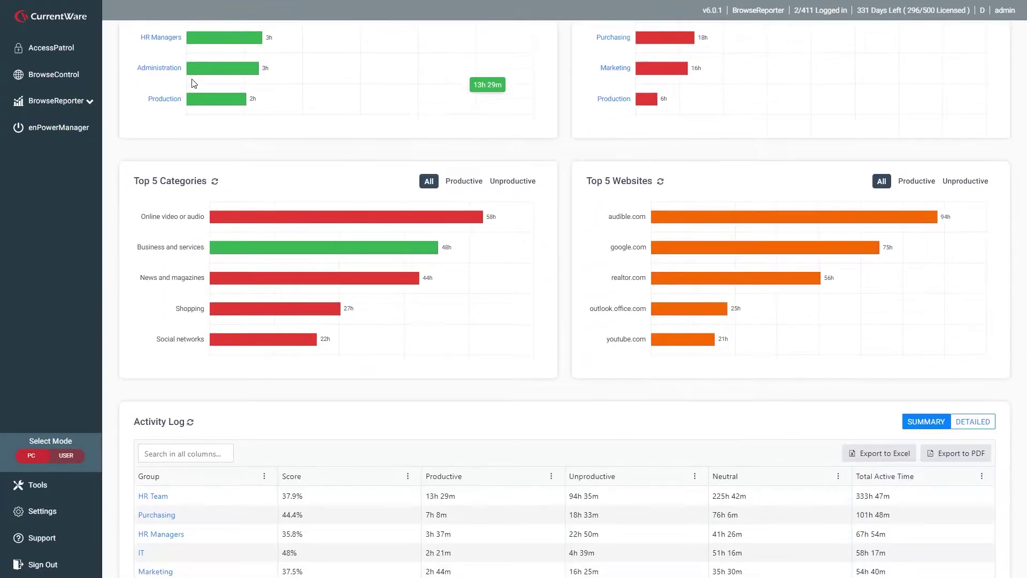
pyautogui.scroll(-3, 193, 84)
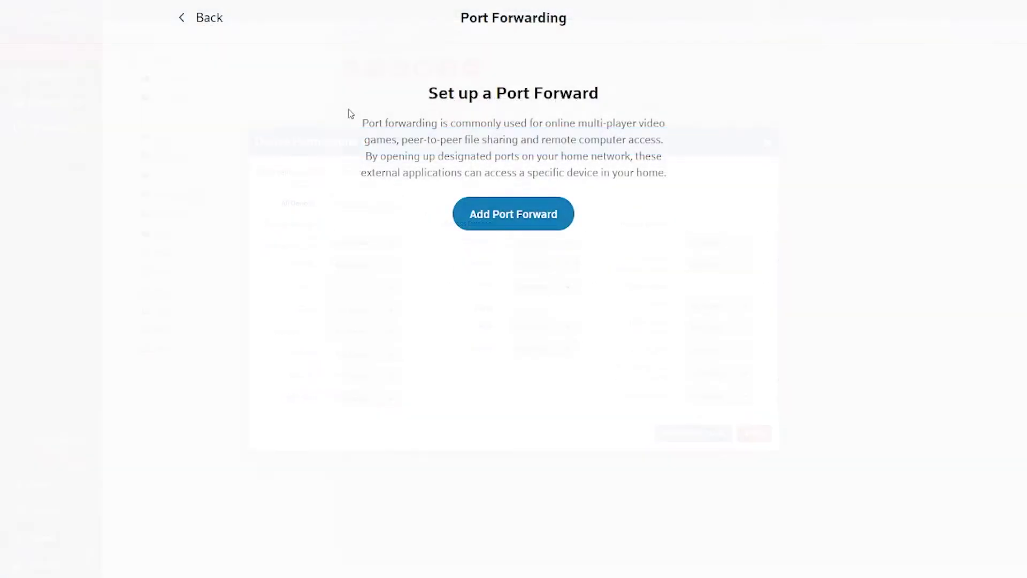
# - Leave Port Forwarding and return to the router's Advanced Settings list
pyautogui.click(205, 19)
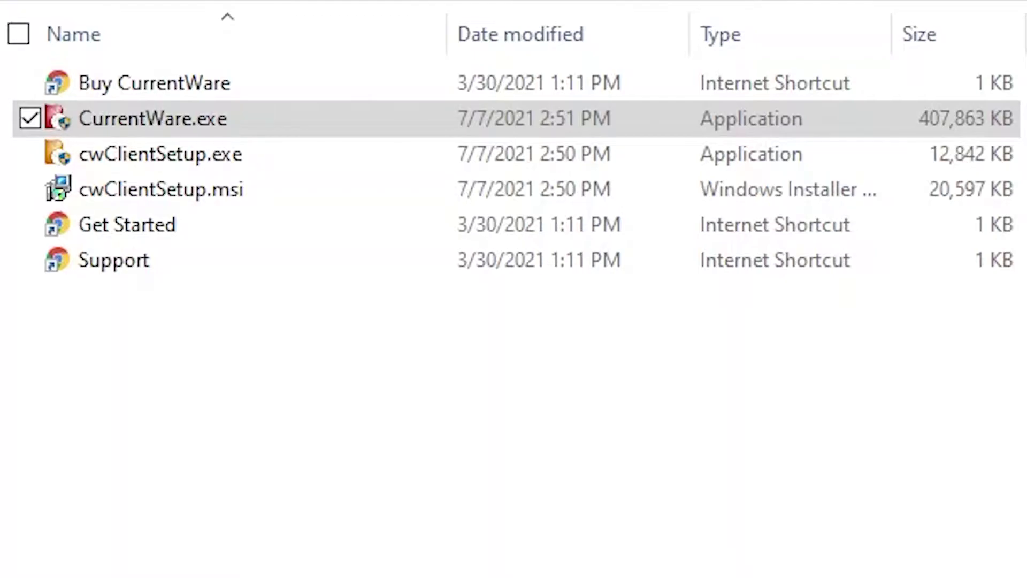
# - Load currentware.com/download in the browser
pyautogui.write('currentware.com')
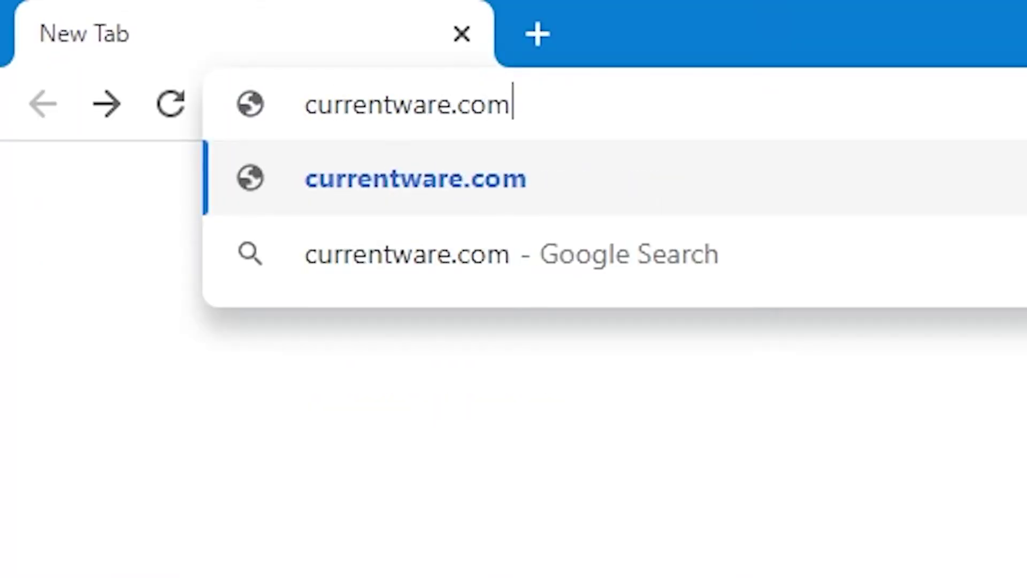
pyautogui.write('/download')
pyautogui.press('Return')
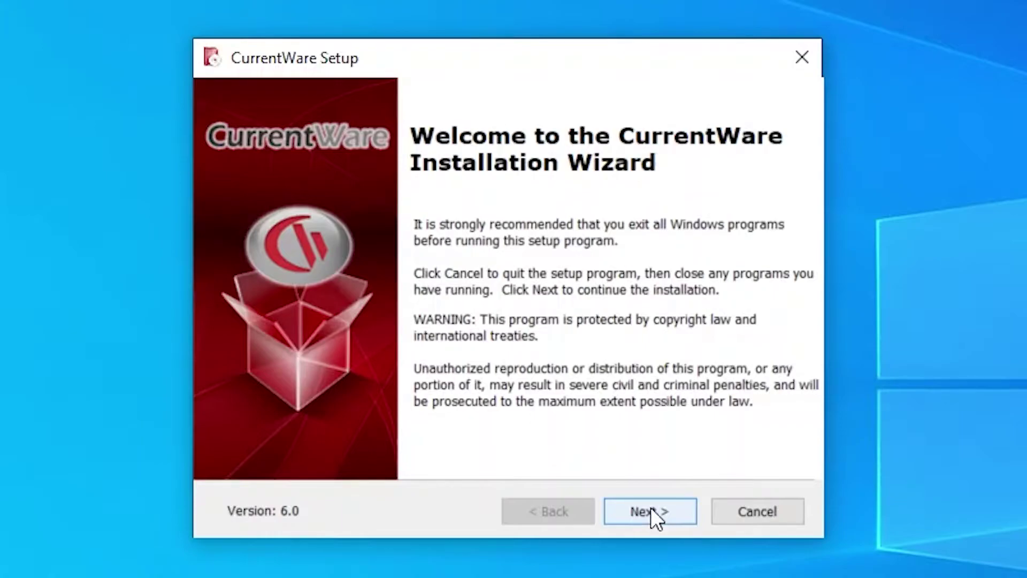
# - Install CurrentWare with both default features, accepting the license, and continue to database setup
pyautogui.click(650, 507)
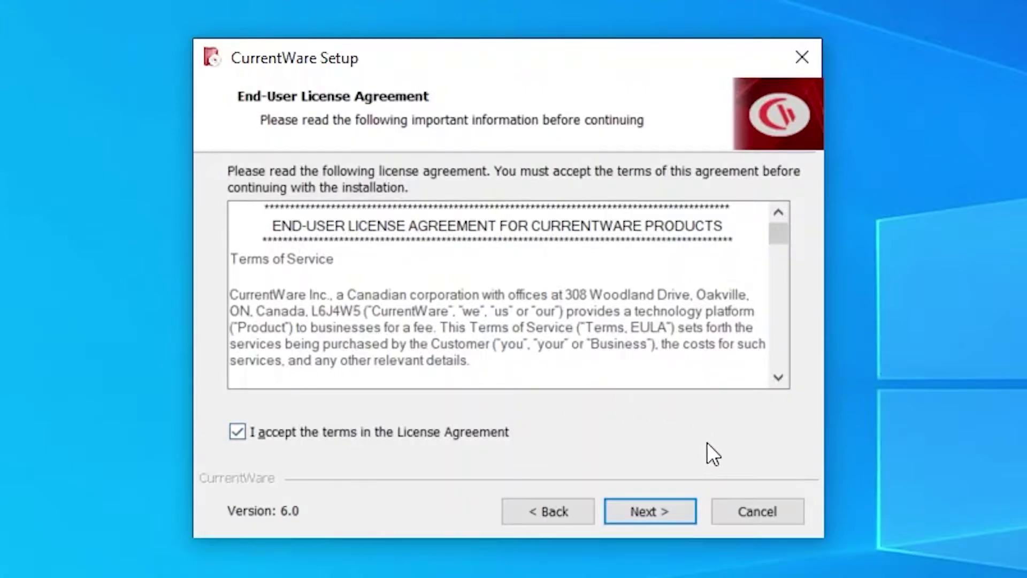
pyautogui.click(665, 516)
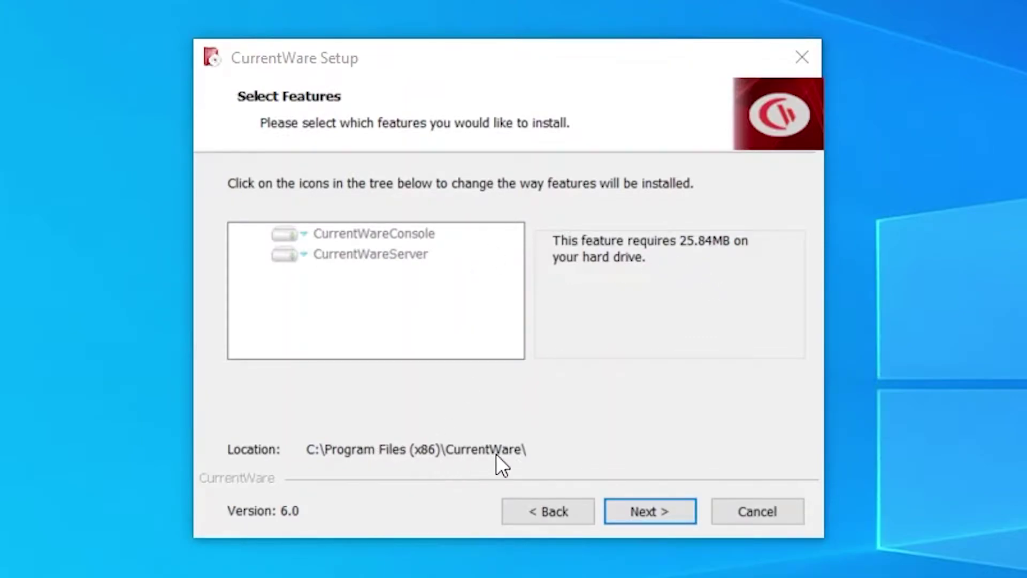
pyautogui.click(648, 505)
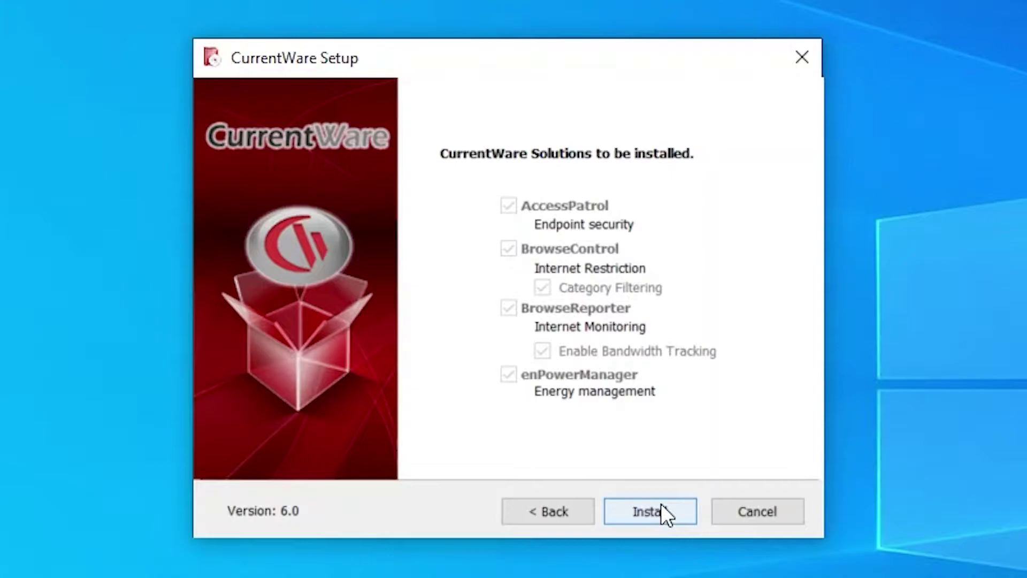
pyautogui.click(668, 508)
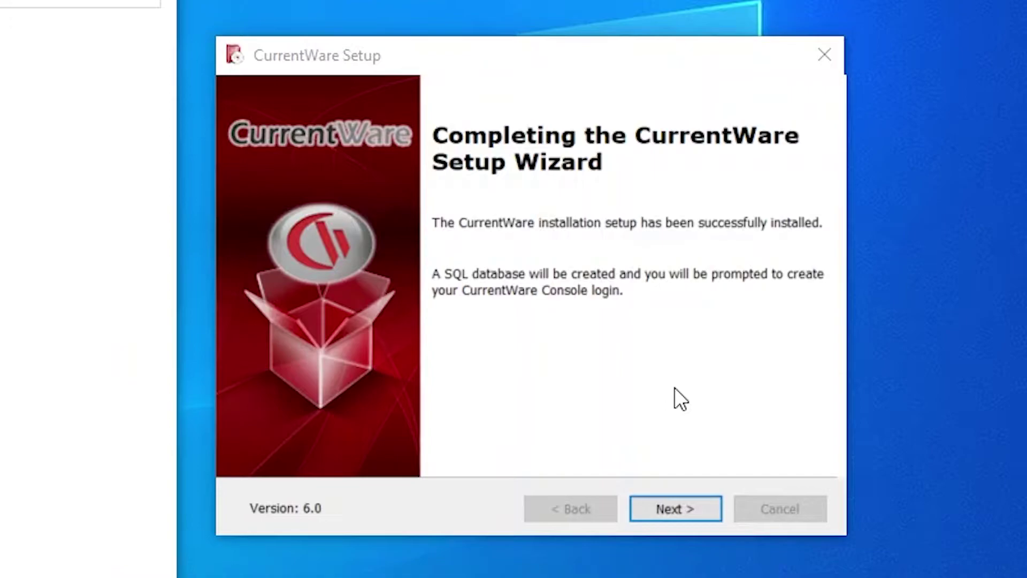
pyautogui.click(694, 513)
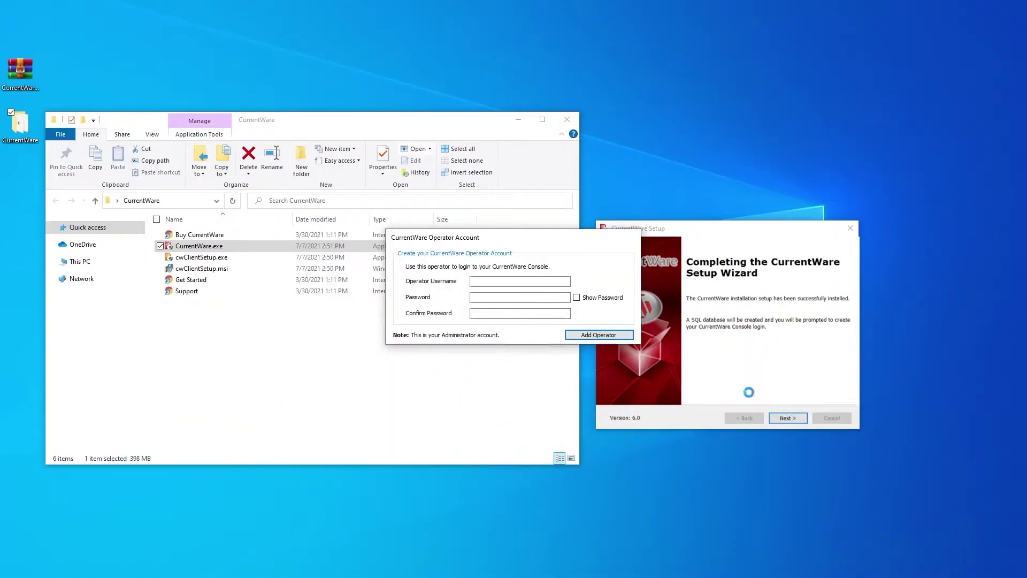
# - Create the operator account with username admin and a confirmed password
pyautogui.click(543, 282)
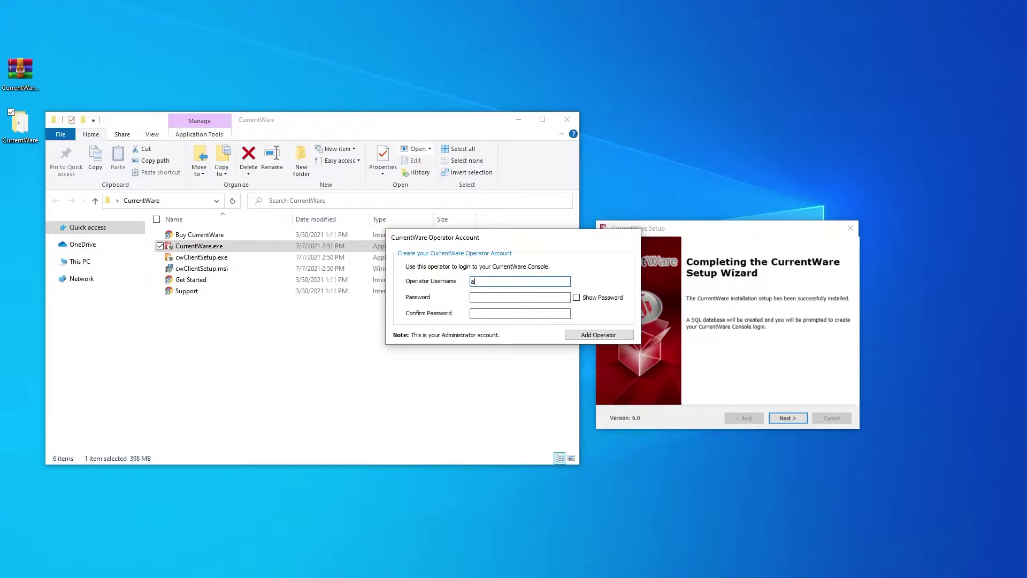
pyautogui.press('Tab')
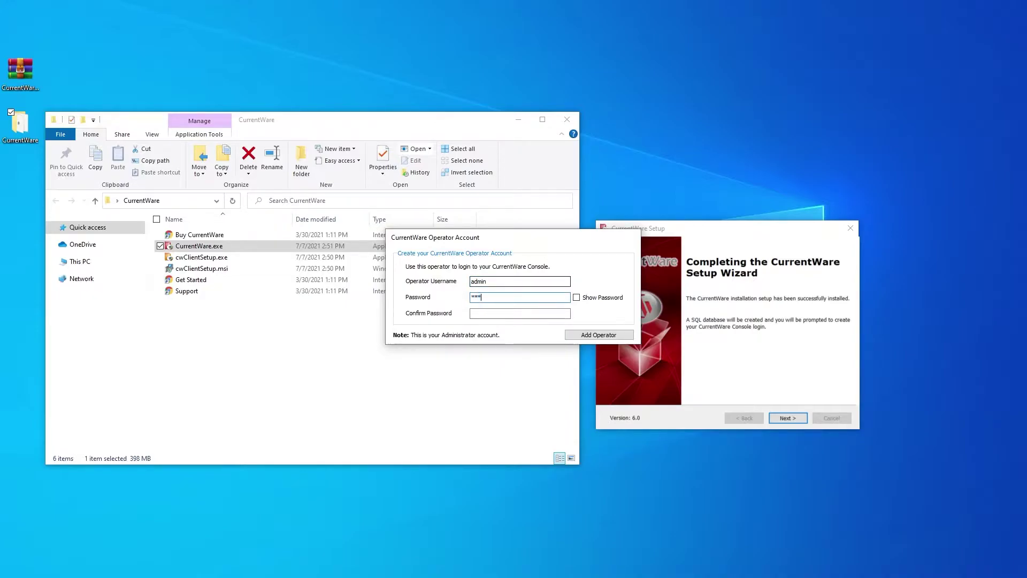
pyautogui.press('Tab')
pyautogui.click(590, 335)
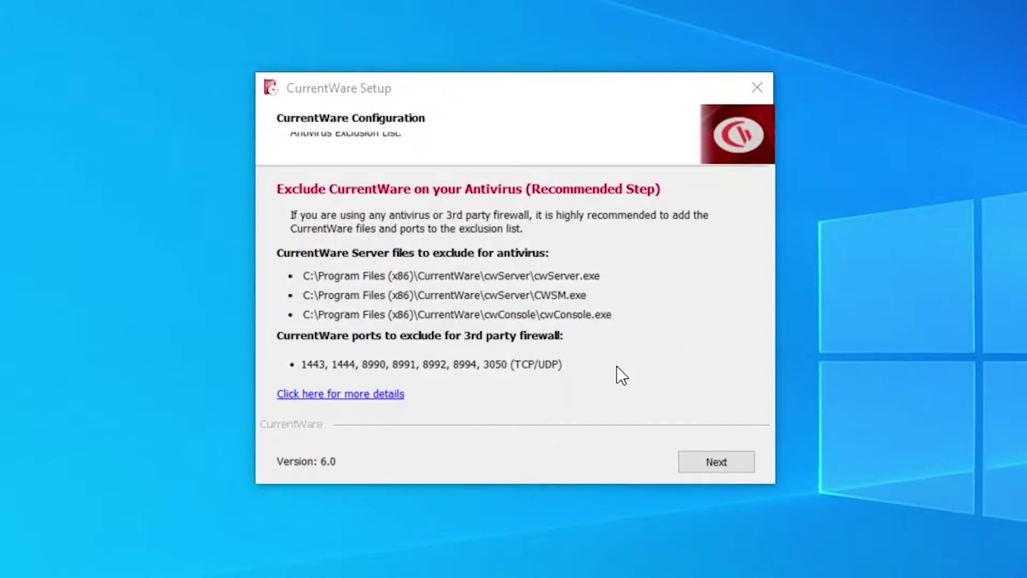
# - Move past the antivirus exclusion advice and finish setup, launching the CurrentWare Console
pyautogui.click(744, 461)
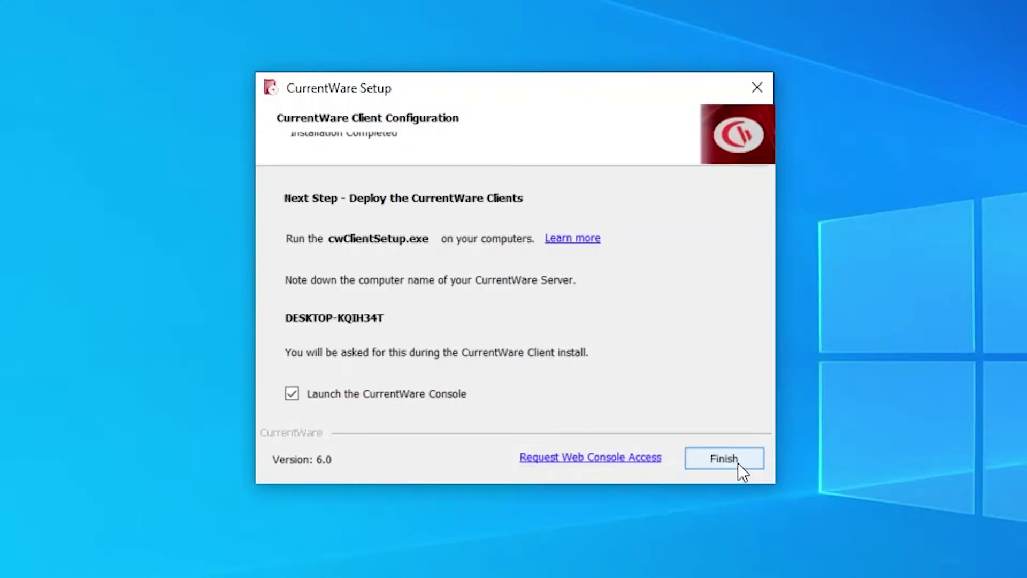
pyautogui.click(723, 458)
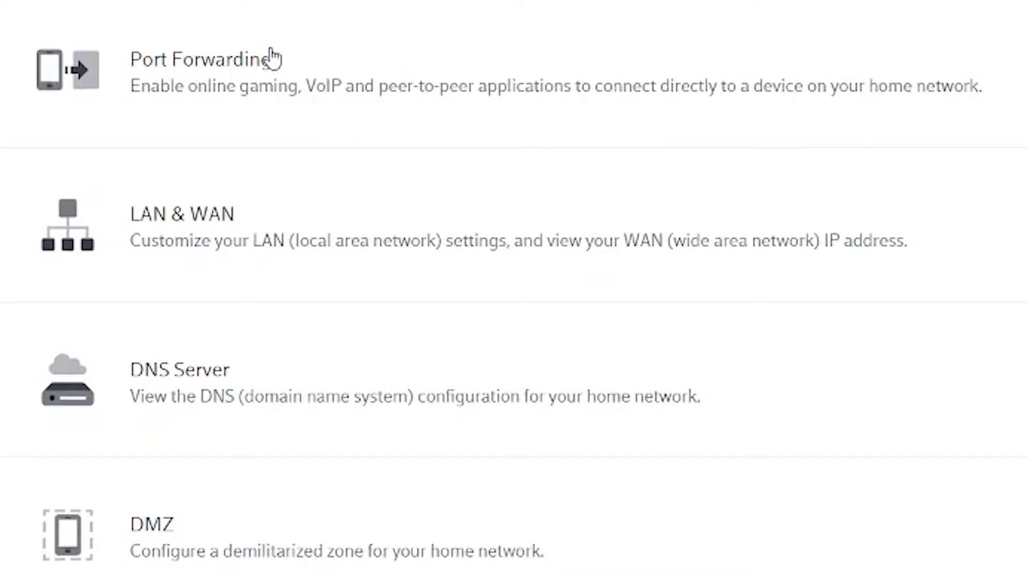
# - Start a new router port forward with CWTEST as the forwarding device
pyautogui.click(273, 58)
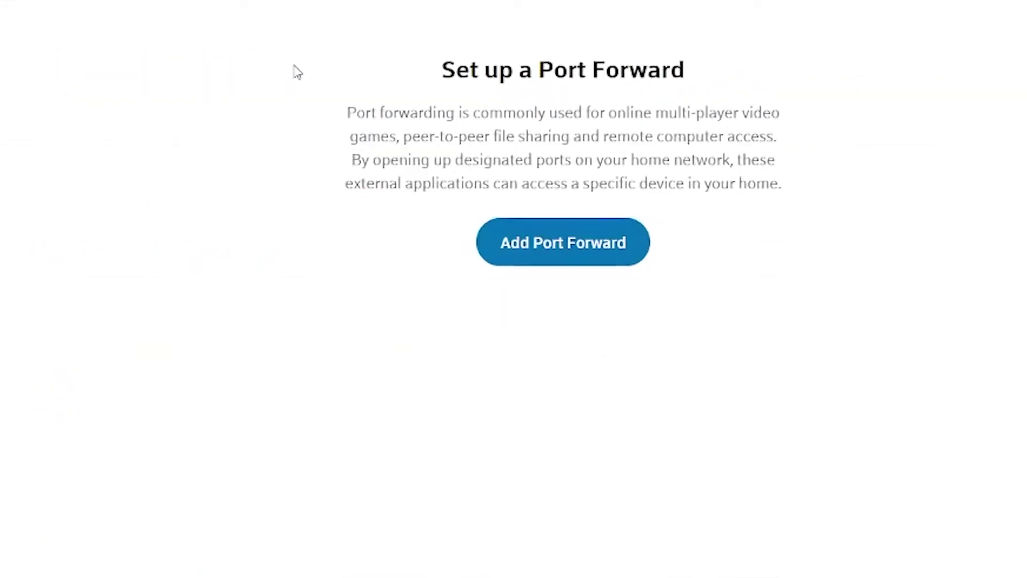
pyautogui.click(521, 216)
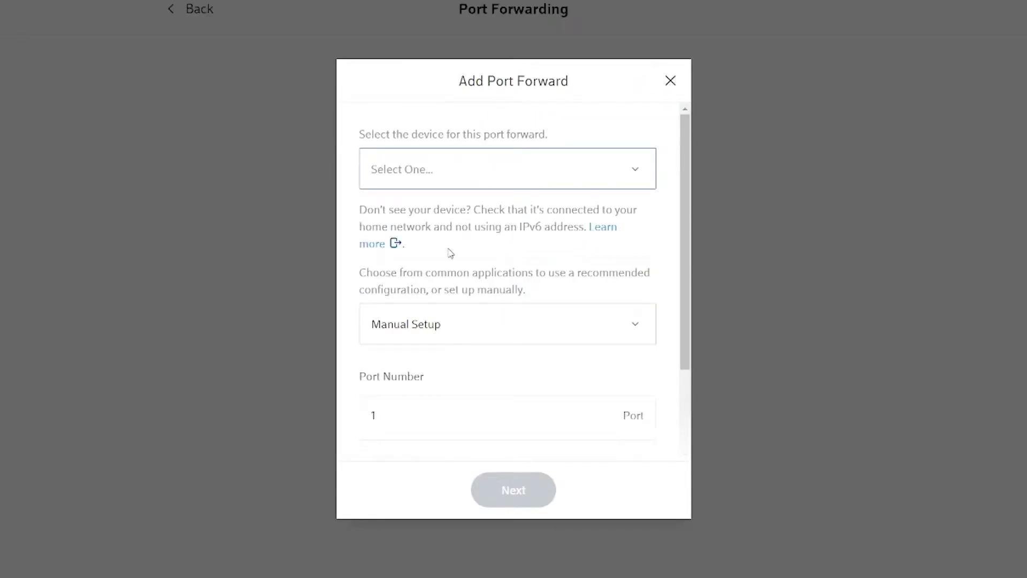
pyautogui.press('Down')
pyautogui.scroll(-2, 531, 337)
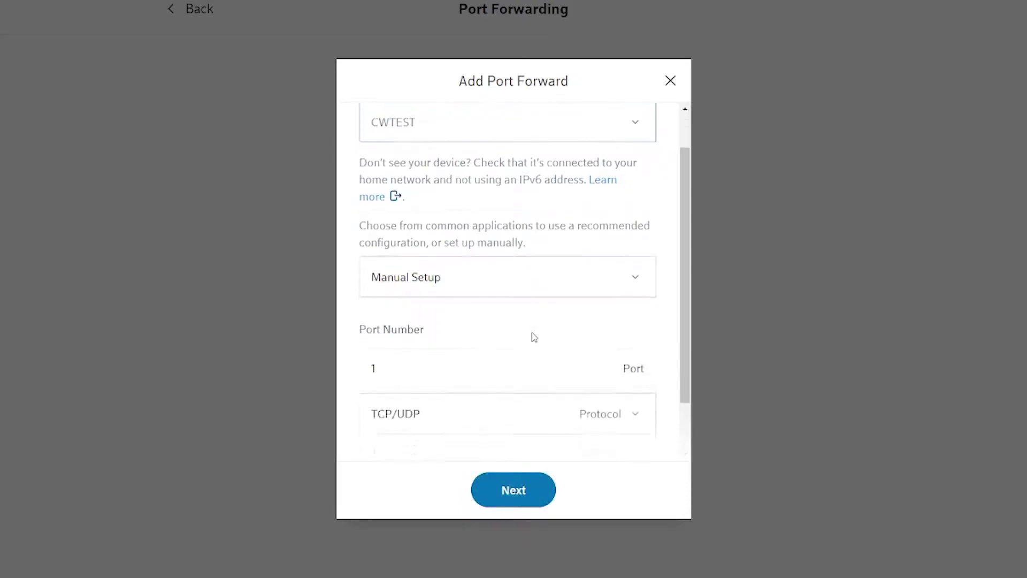
pyautogui.click(509, 299)
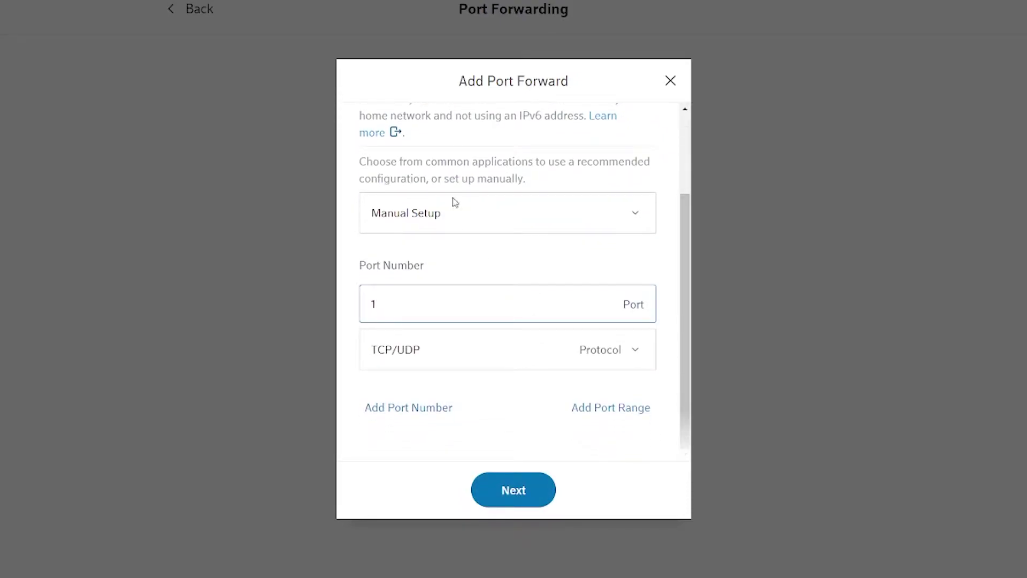
pyautogui.click(434, 209)
# - Enter port 8990 and add a port range to the forward
pyautogui.click(389, 293)
pyautogui.press('BackSpace')
pyautogui.write('8990')
pyautogui.click(605, 413)
pyautogui.click(461, 295)
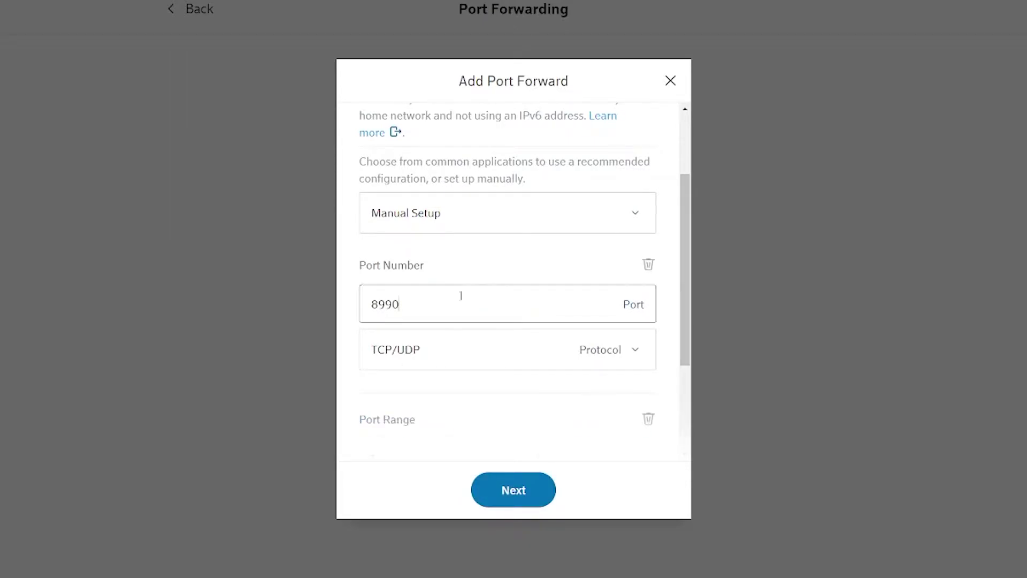
pyautogui.scroll(-2, 460, 296)
pyautogui.press('BackSpace')
pyautogui.press('BackSpace')
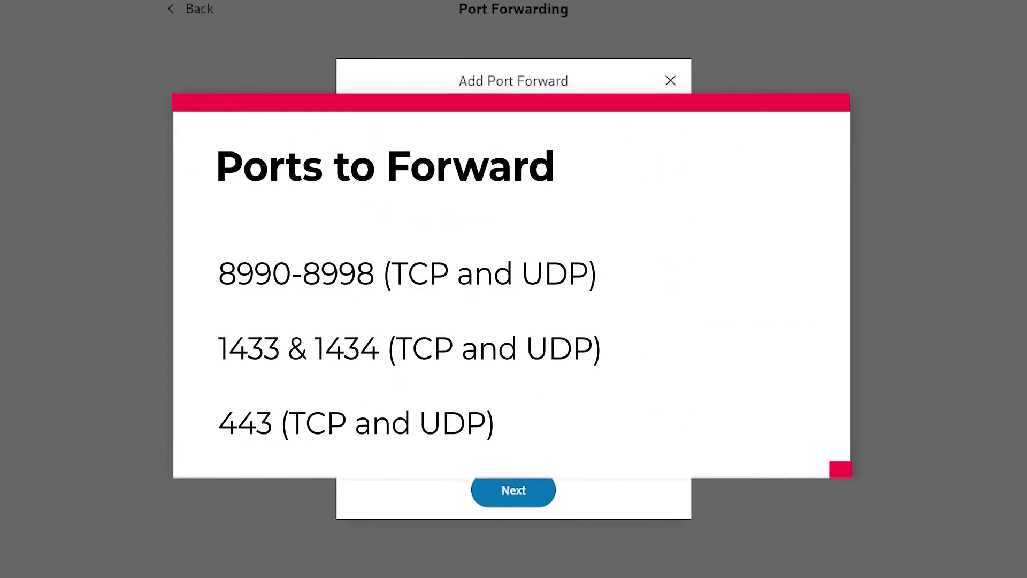
pyautogui.press('BackSpace')
pyautogui.press('BackSpace')
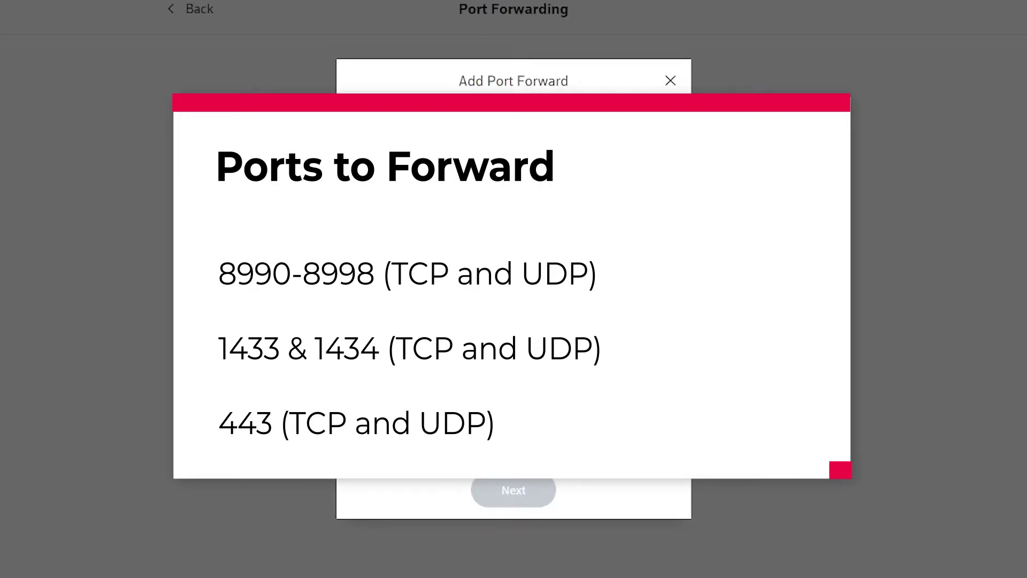
pyautogui.write('8')
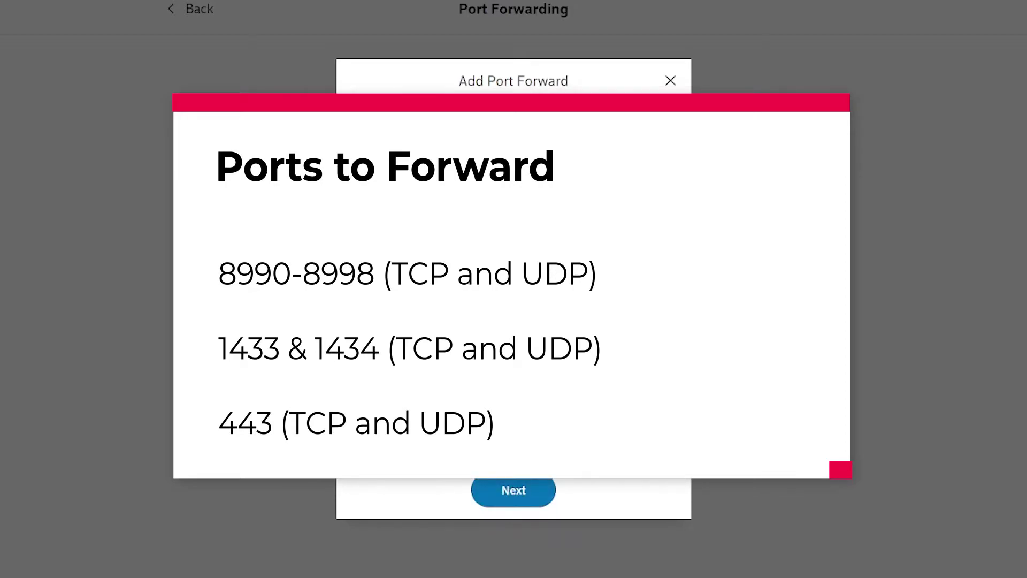
pyautogui.press('BackSpace')
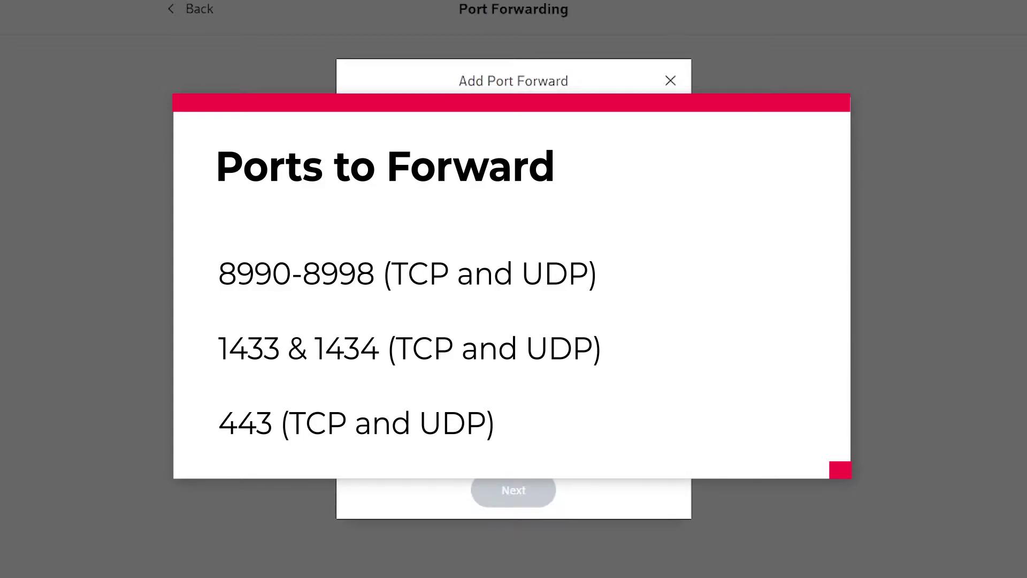
pyautogui.write('8')
# - Save the forward and list CWTEST's ports: 443, 1433-1434 and 8990-8998
pyautogui.click(512, 488)
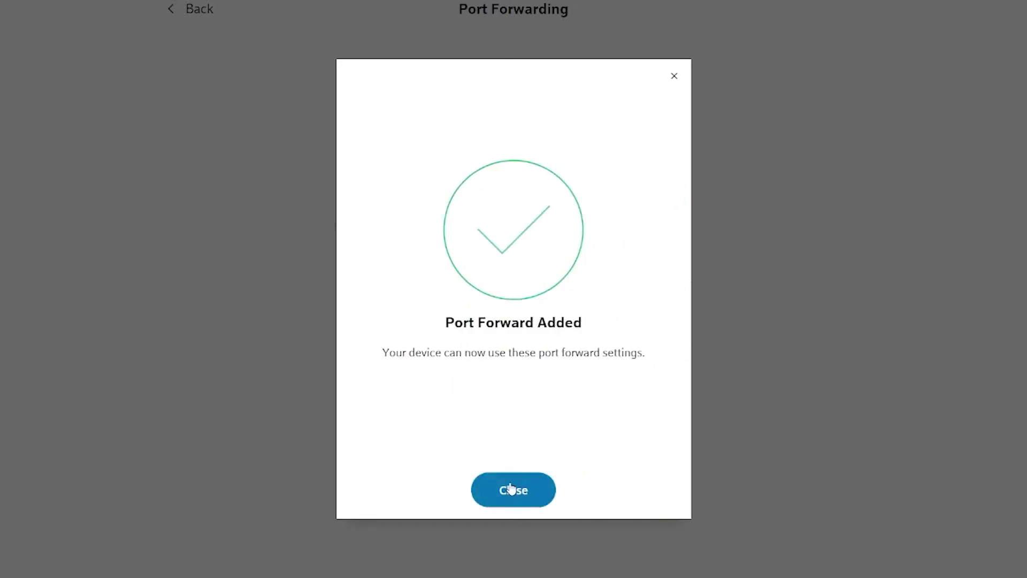
pyautogui.click(540, 488)
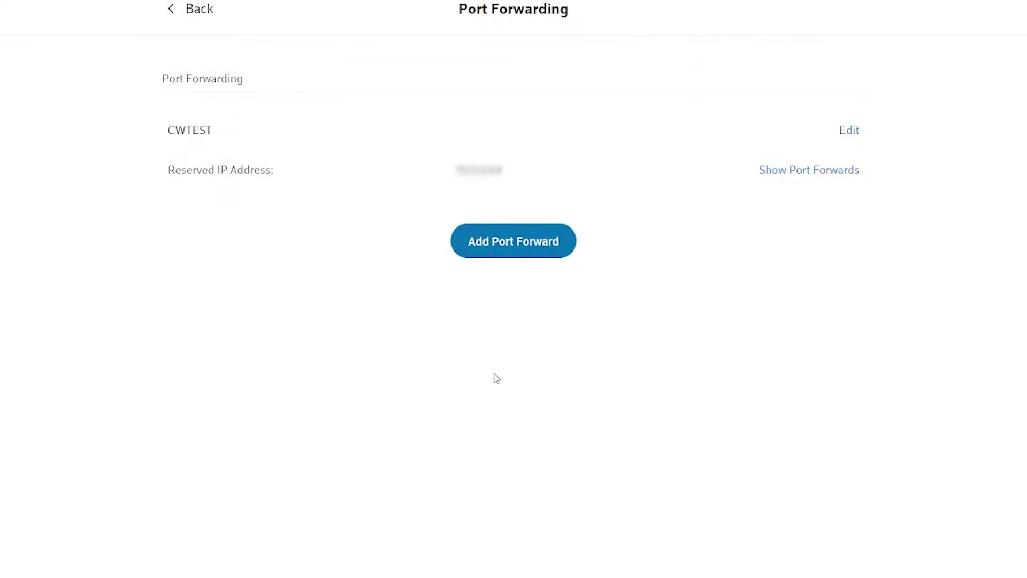
pyautogui.click(814, 183)
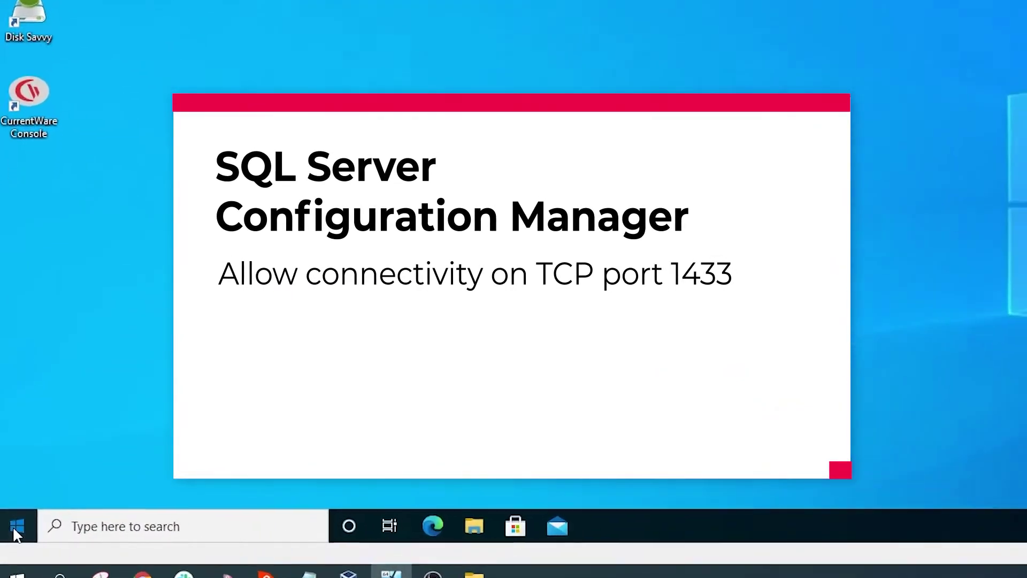
# - Launch SQL Server Configuration Manager and show the protocols for SQLEXPRESS
pyautogui.click(11, 529)
pyautogui.scroll(-5, 312, 61)
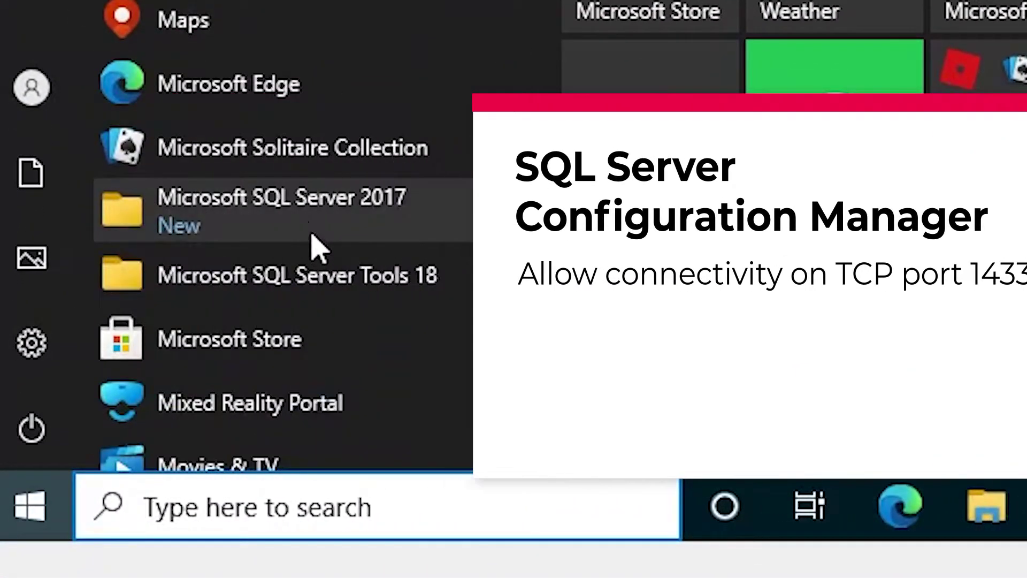
pyautogui.click(289, 241)
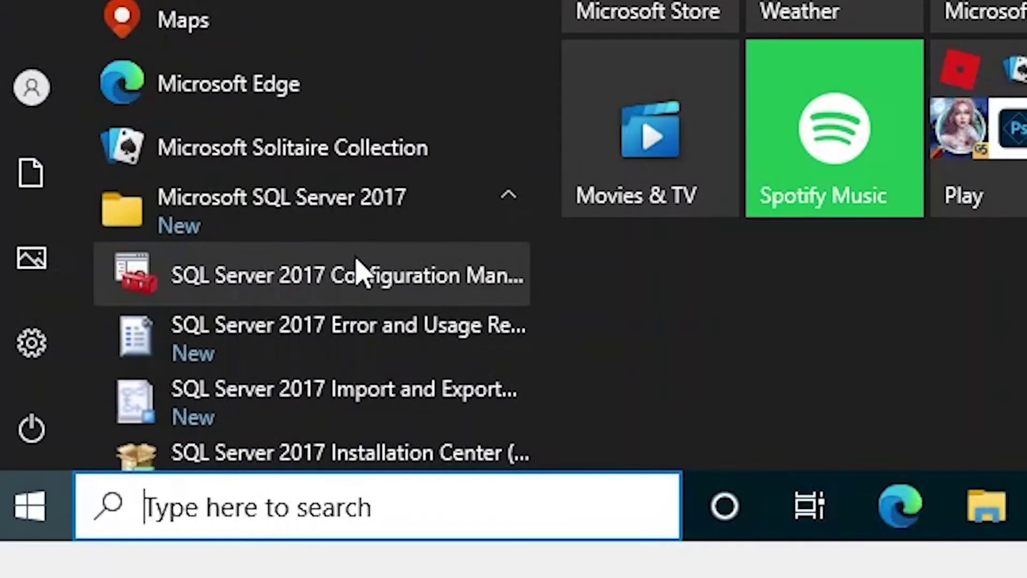
pyautogui.click(356, 268)
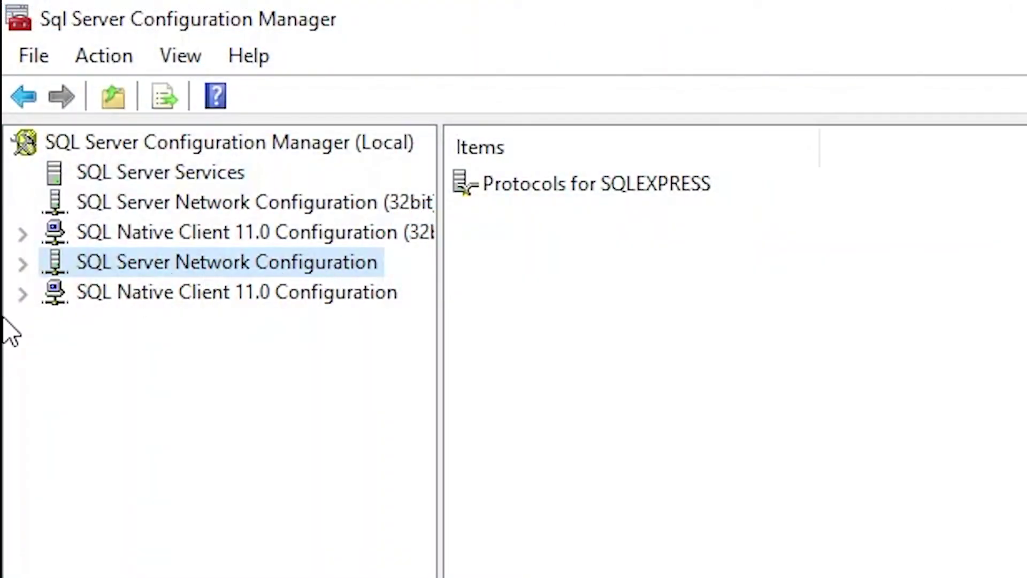
pyautogui.click(30, 268)
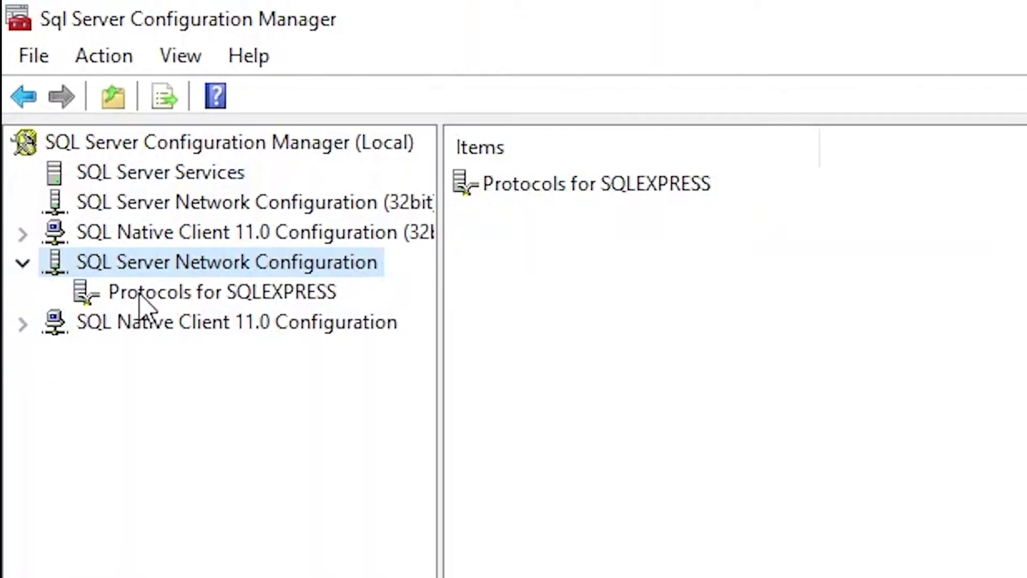
pyautogui.click(162, 299)
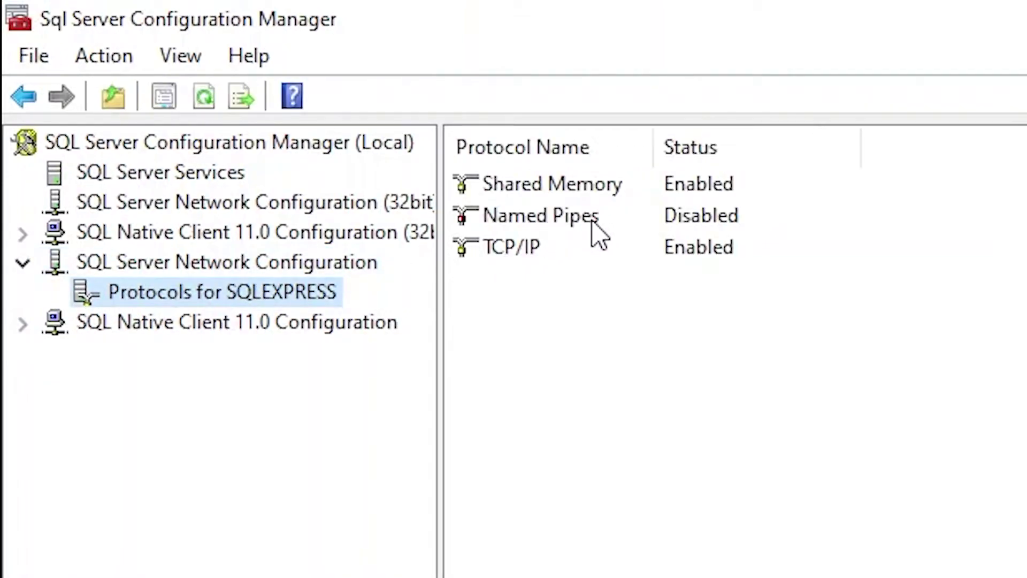
# - Set the TCP/IP protocol's IPAll TCP Port to 1433 and apply it
pyautogui.rightClick(515, 245)
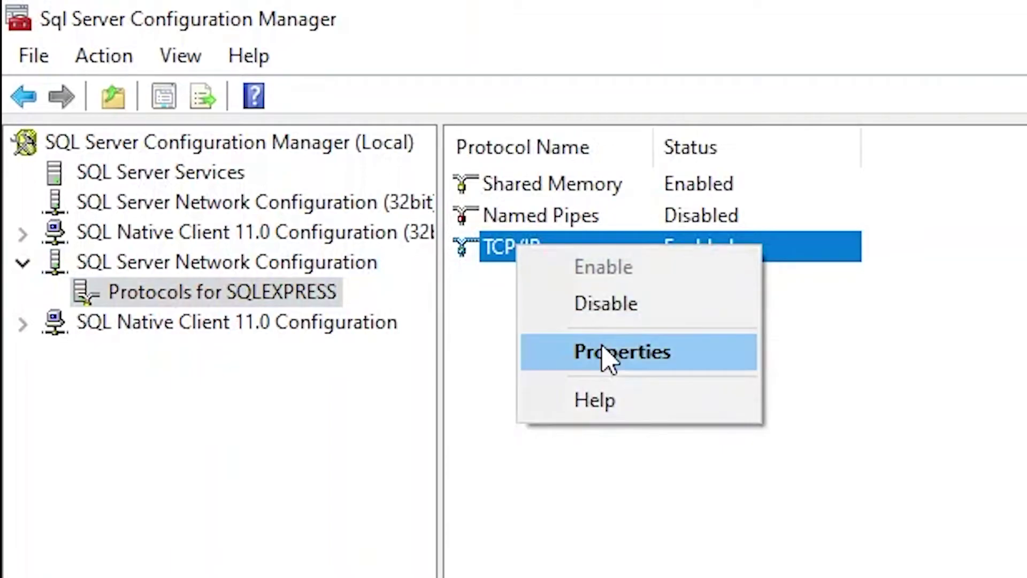
pyautogui.click(608, 355)
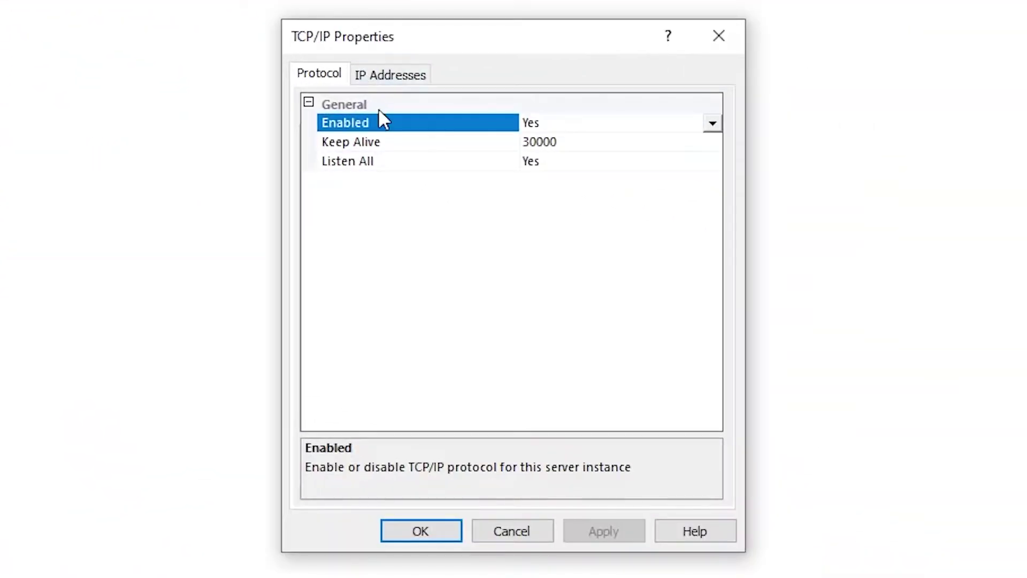
pyautogui.click(381, 79)
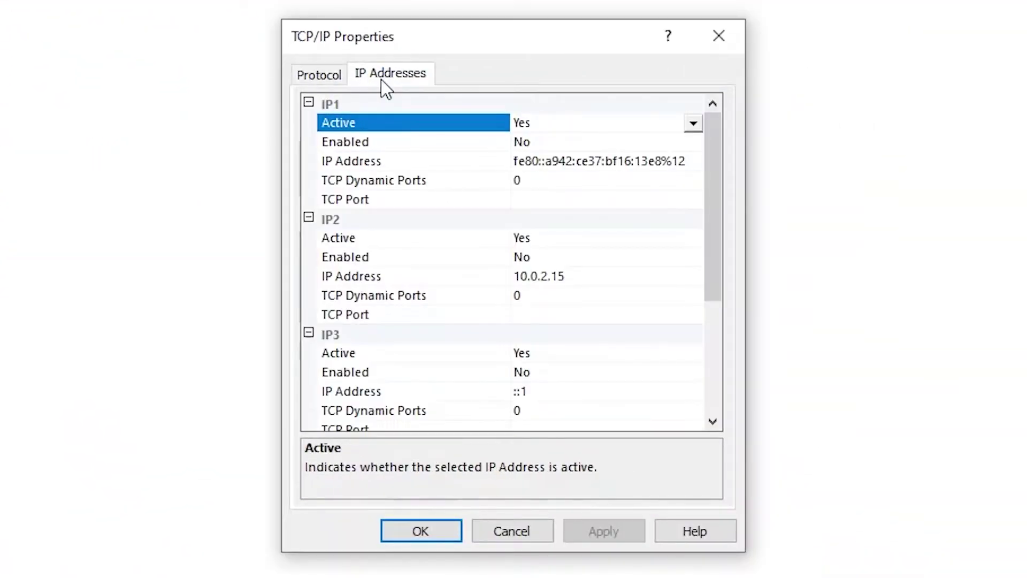
pyautogui.scroll(-3, 459, 214)
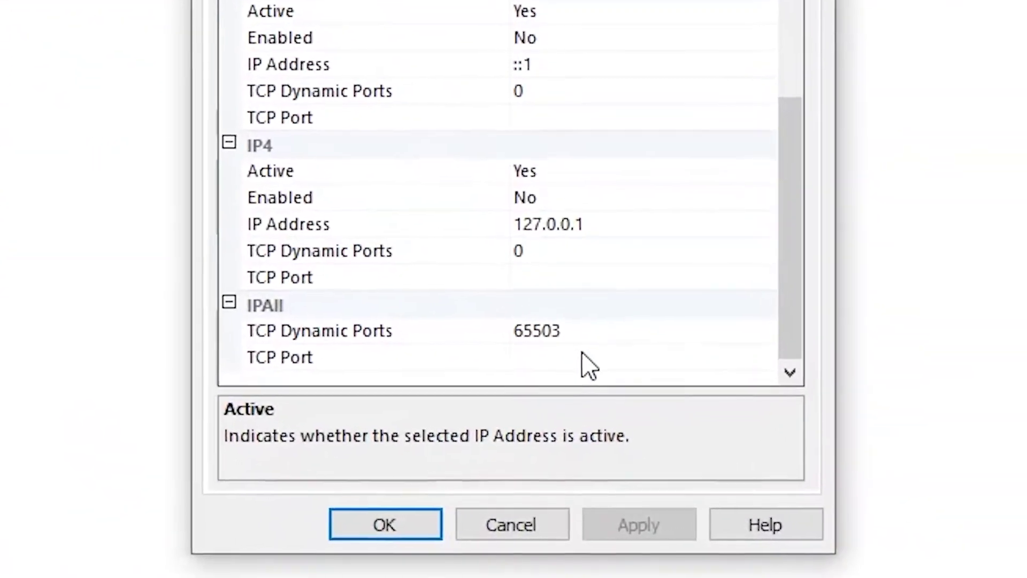
pyautogui.click(583, 357)
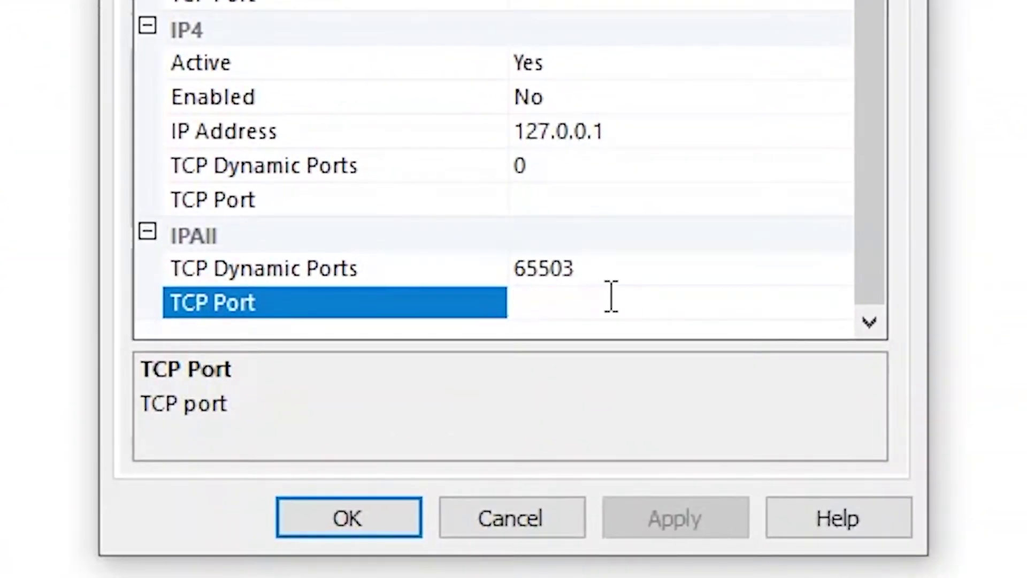
pyautogui.write('1433')
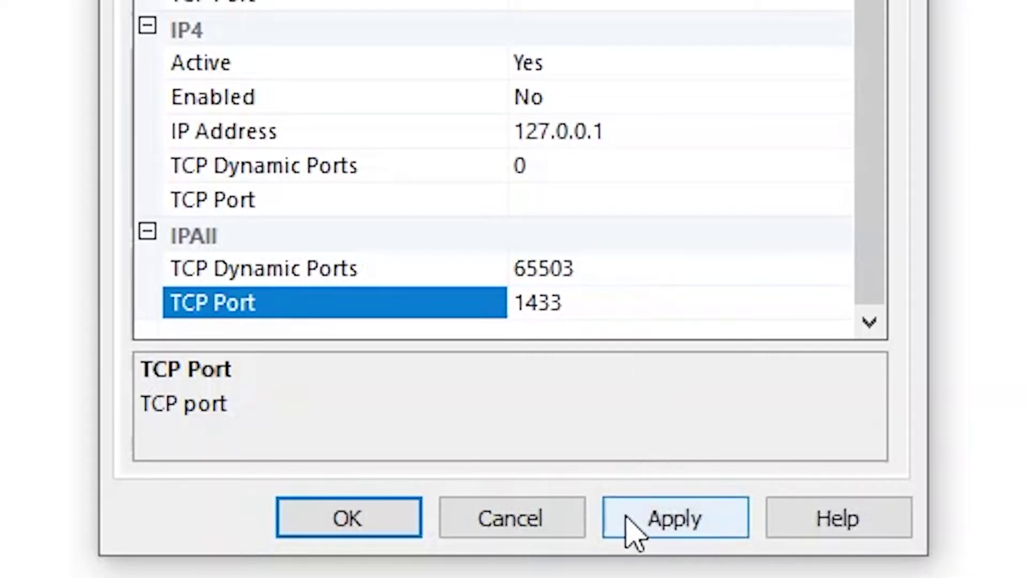
pyautogui.click(687, 511)
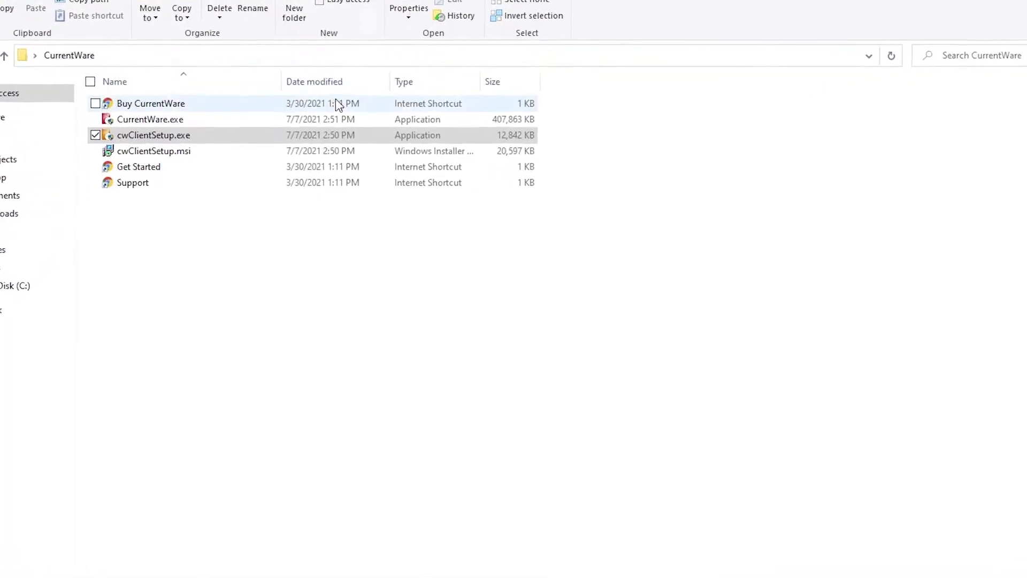
# - Run cwClientSetup.exe, paste in the server address, and install the CurrentWare client
pyautogui.doubleClick(232, 122)
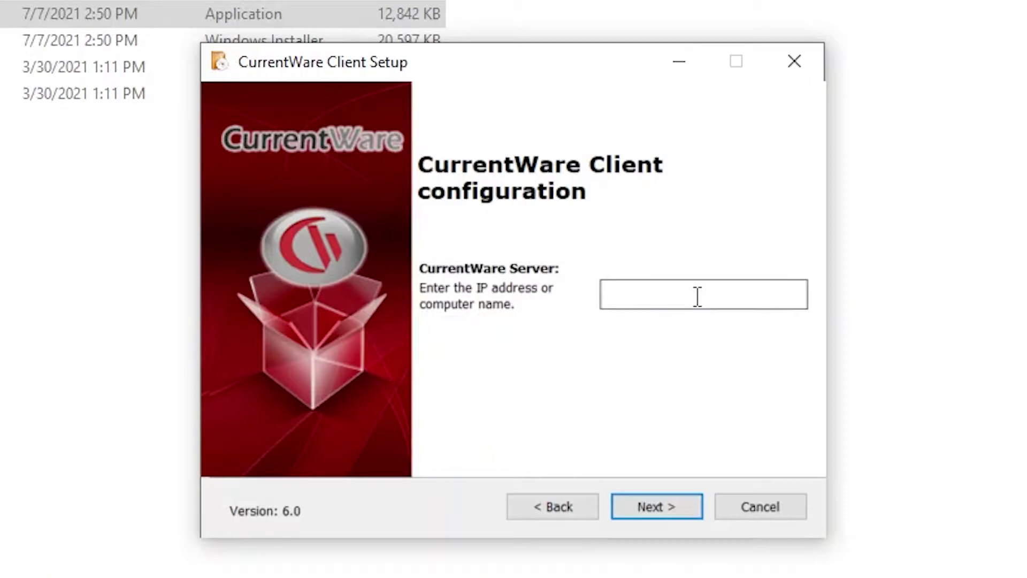
pyautogui.click(697, 296)
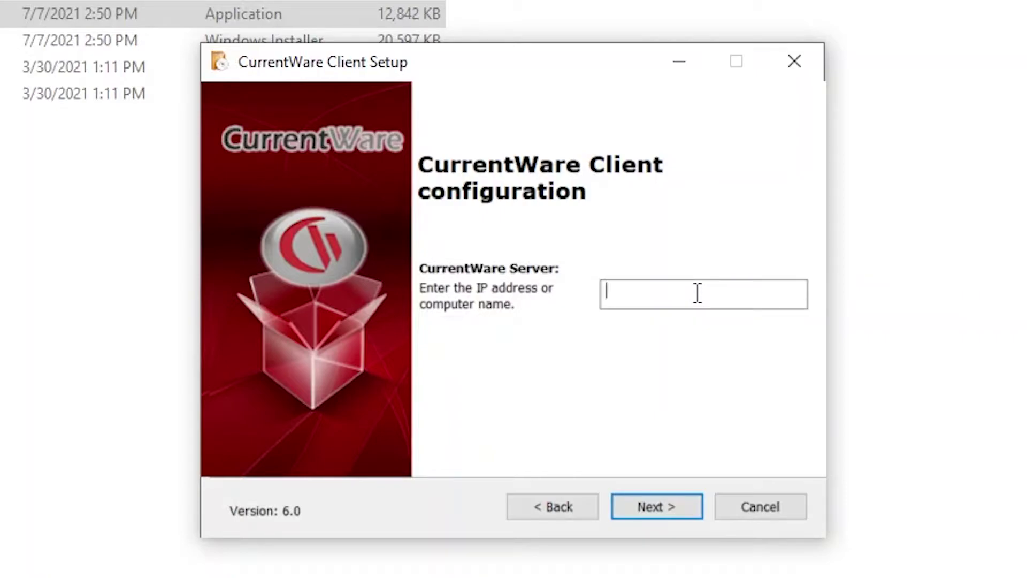
pyautogui.rightClick(697, 294)
pyautogui.click(534, 388)
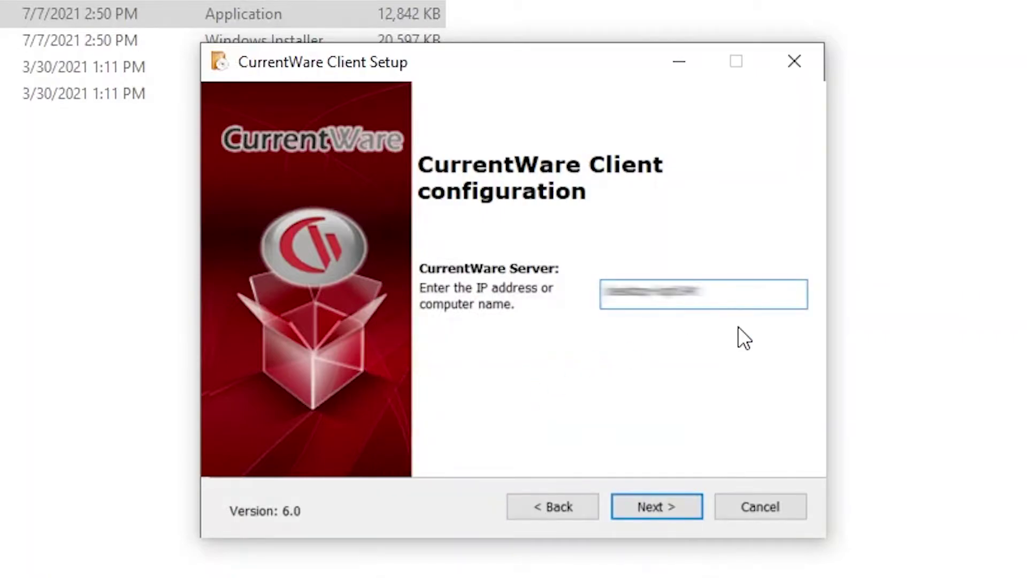
pyautogui.click(688, 505)
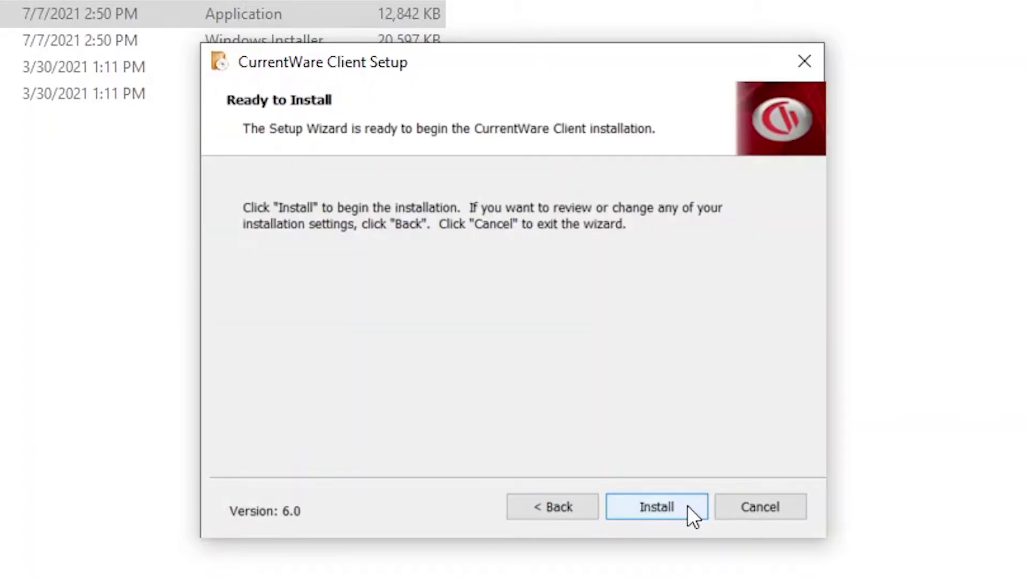
pyautogui.click(686, 505)
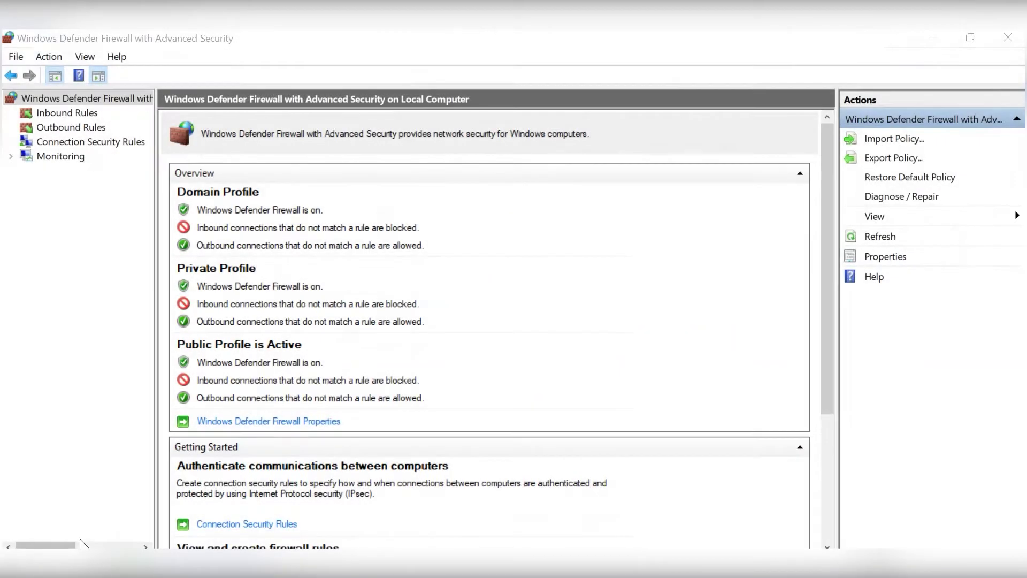
# - Start a new Port-type inbound rule in Windows Defender Firewall
pyautogui.click(82, 113)
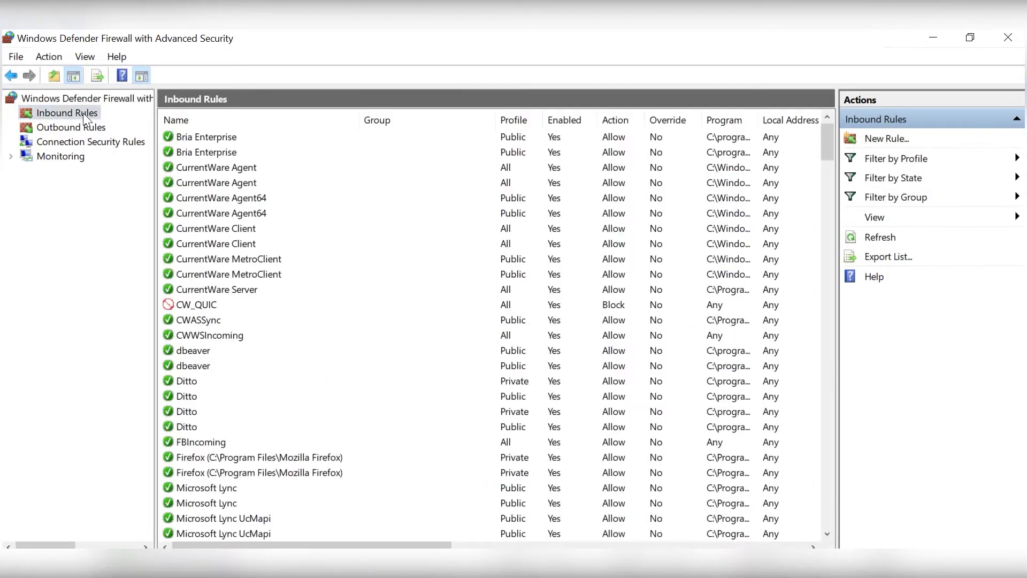
pyautogui.rightClick(83, 113)
pyautogui.click(110, 122)
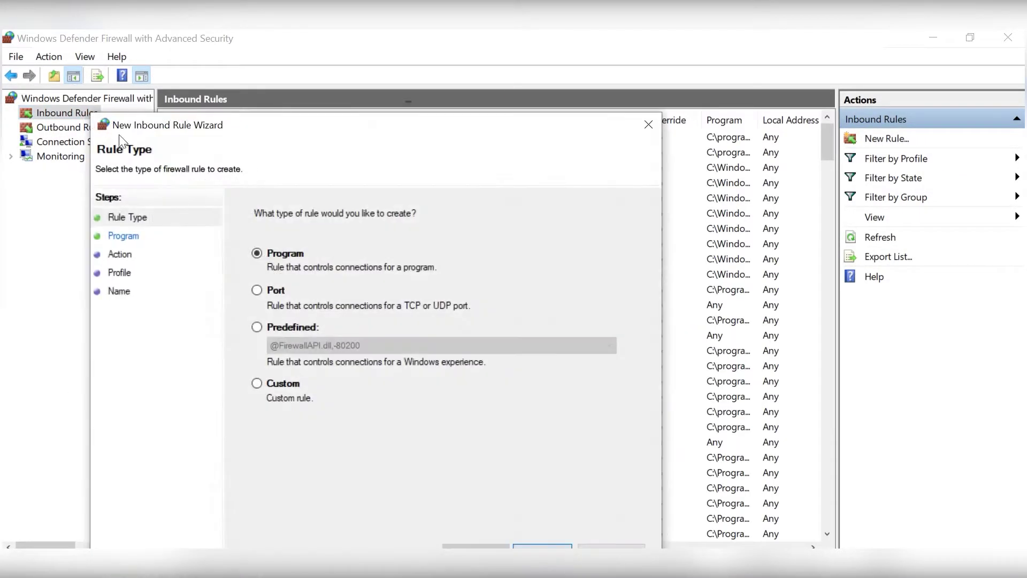
pyautogui.moveTo(275, 131); pyautogui.dragTo(298, 103)
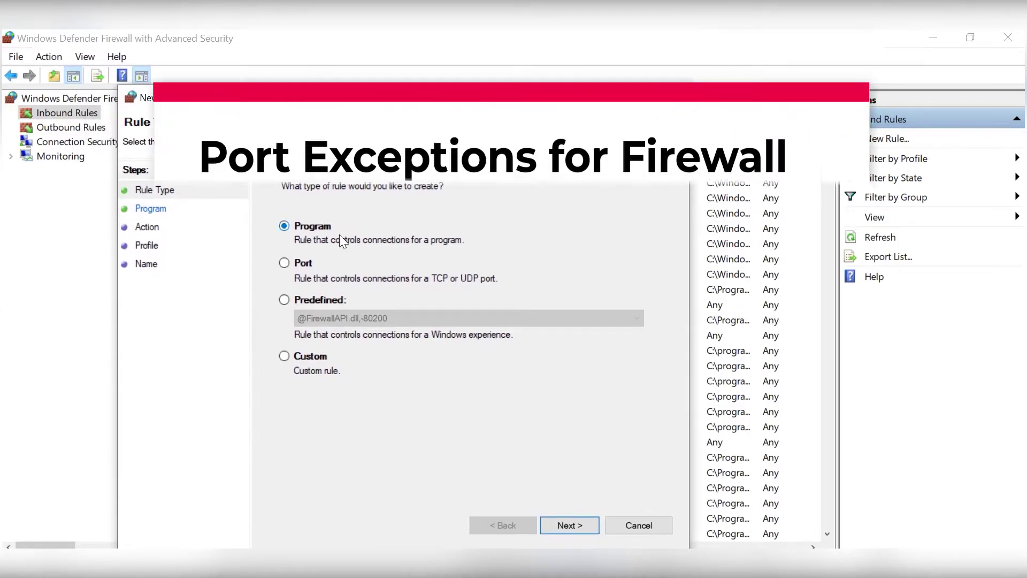
pyautogui.click(566, 524)
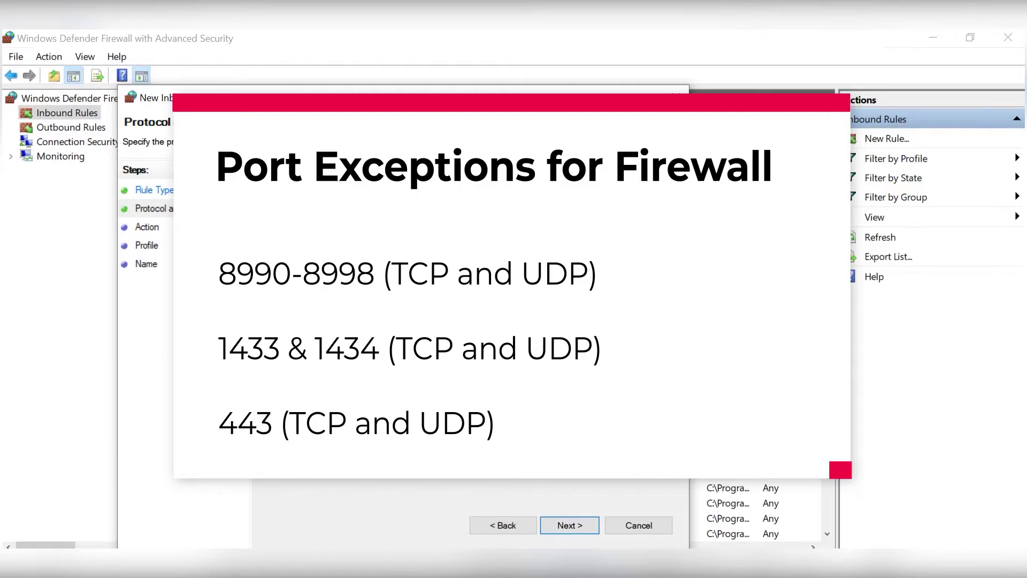
# - Allow the connection on all profiles and name the rule 'CurrentWare 8990-8992 TCP'
pyautogui.press('Return')
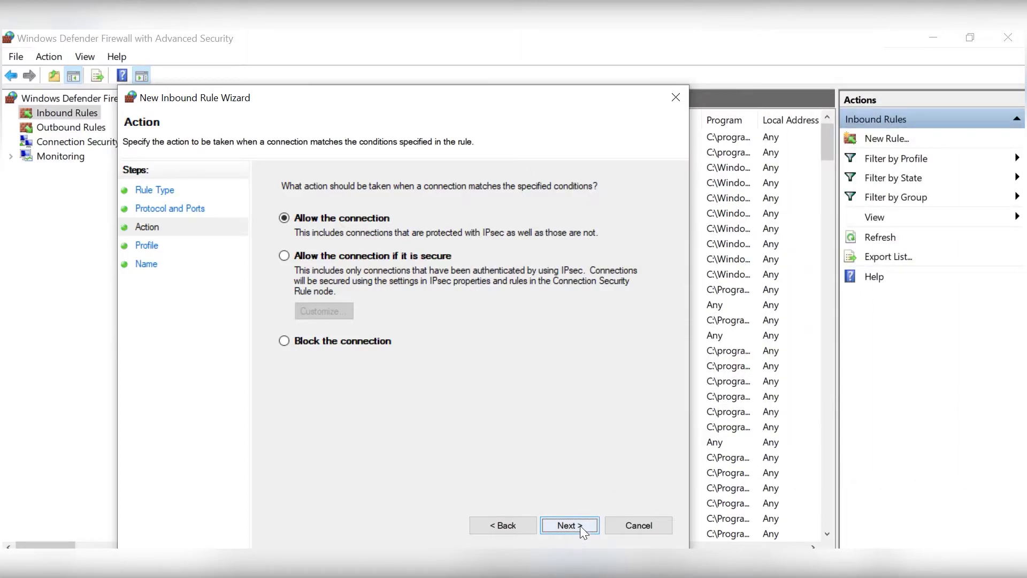
pyautogui.click(580, 526)
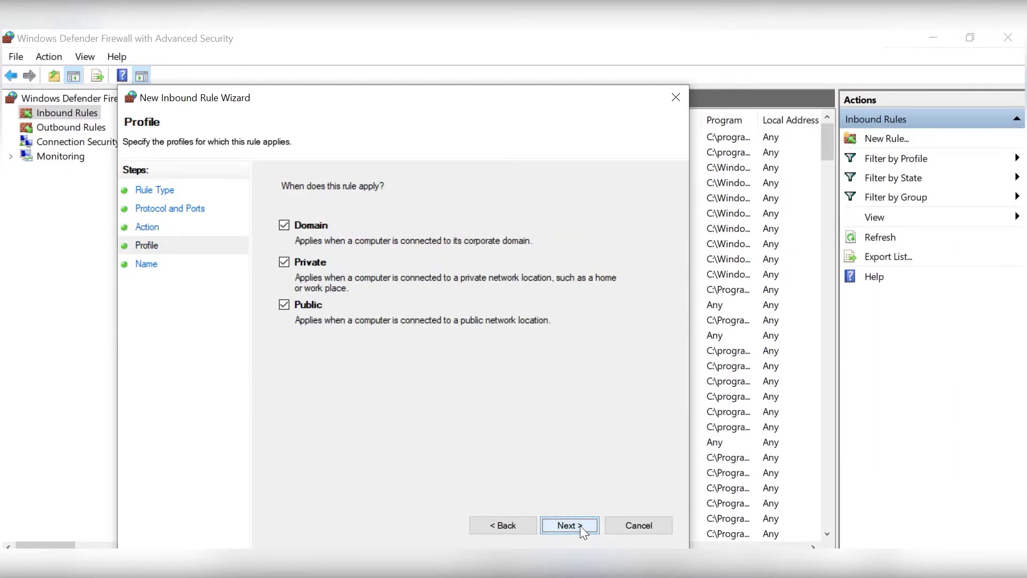
pyautogui.click(580, 526)
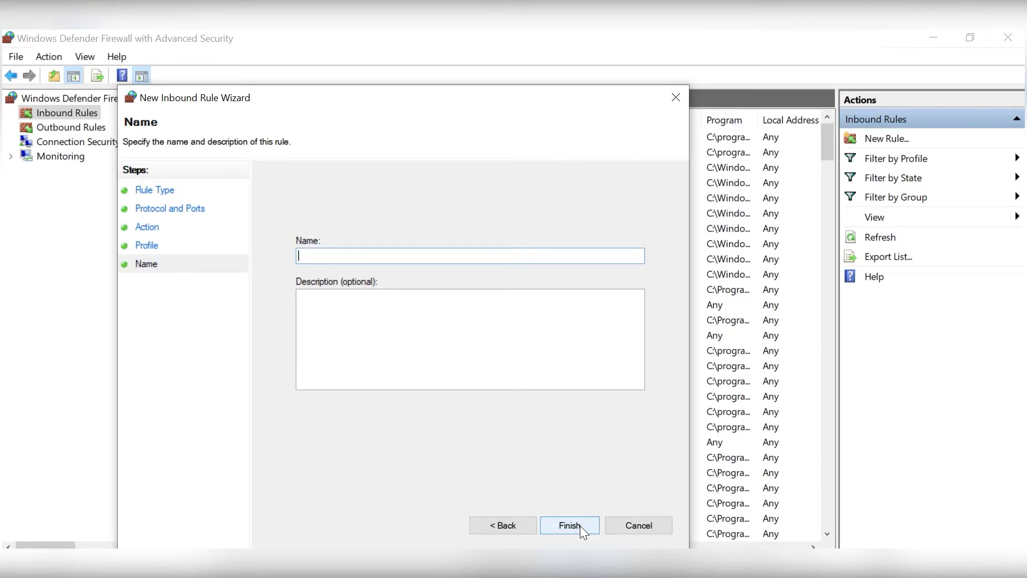
pyautogui.write('CurrentWare 8')
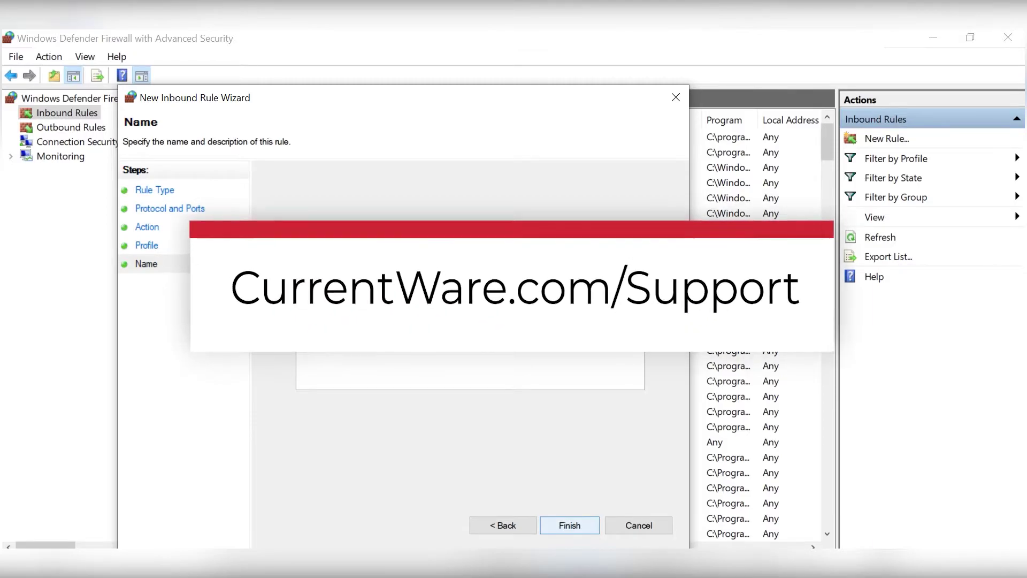
pyautogui.click(580, 527)
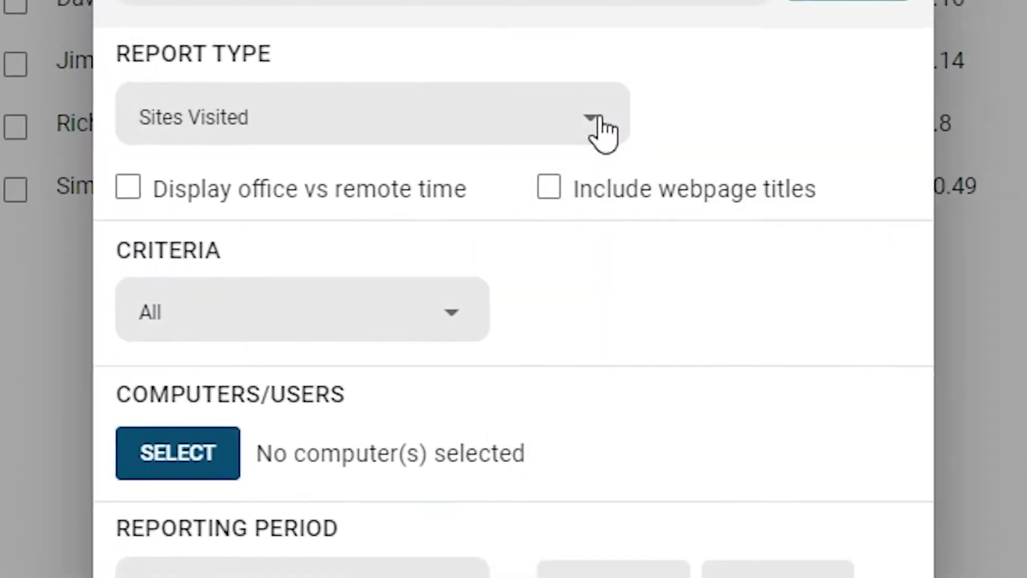
pyautogui.click(601, 130)
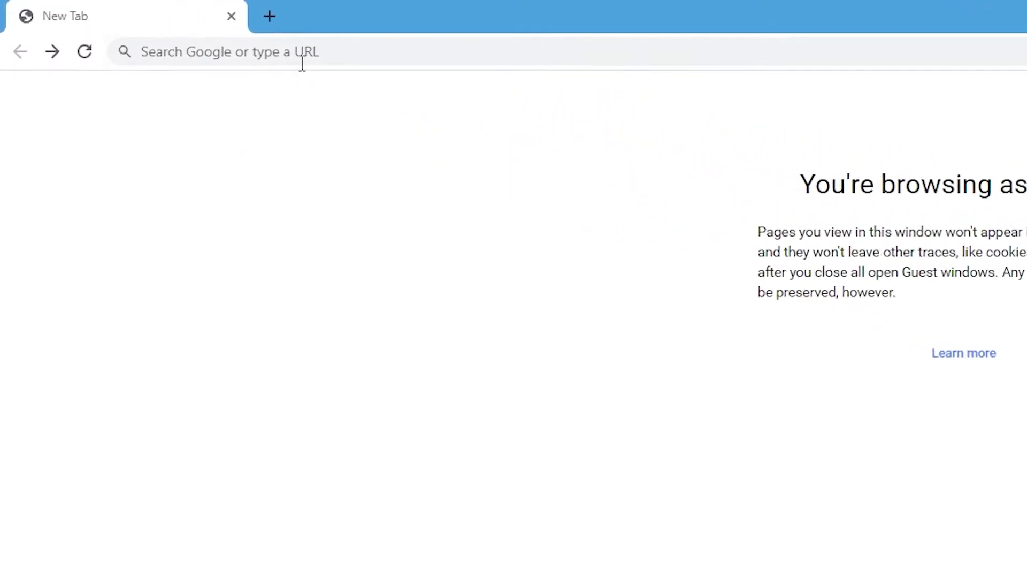
pyautogui.click(302, 63)
pyautogui.write('www.ex')
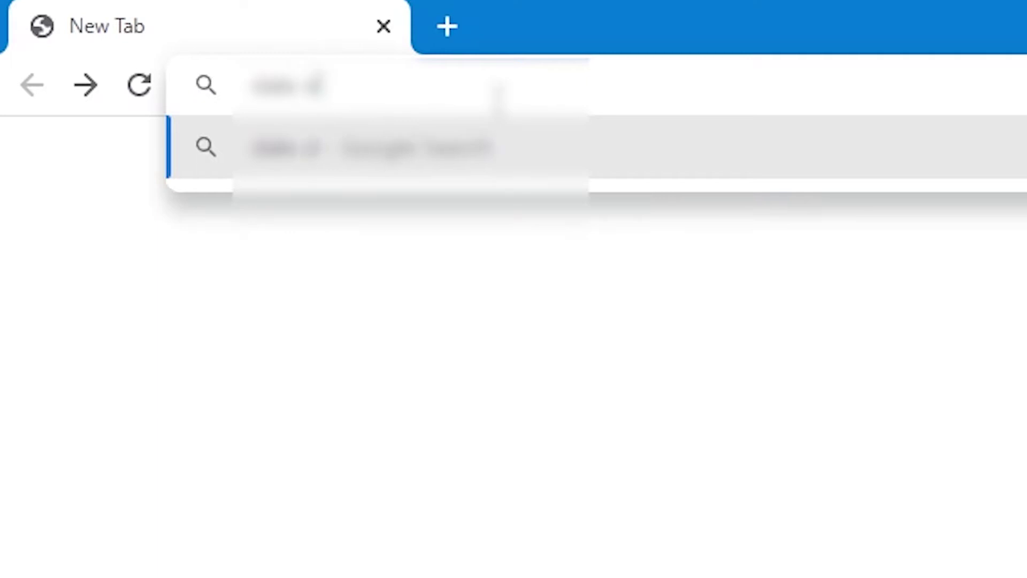
pyautogui.write('esktop')
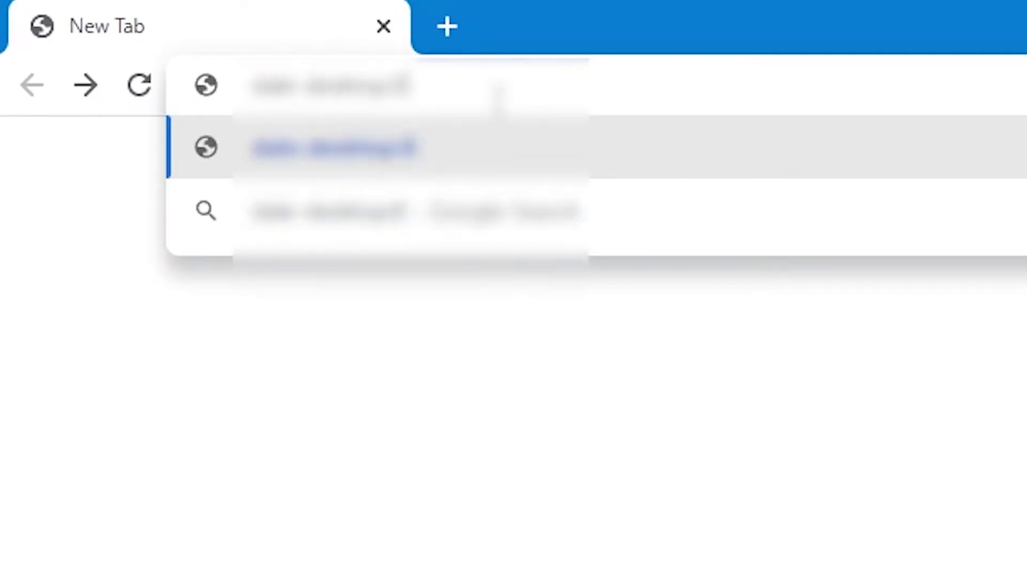
pyautogui.write(':8998')
pyautogui.press('Return')
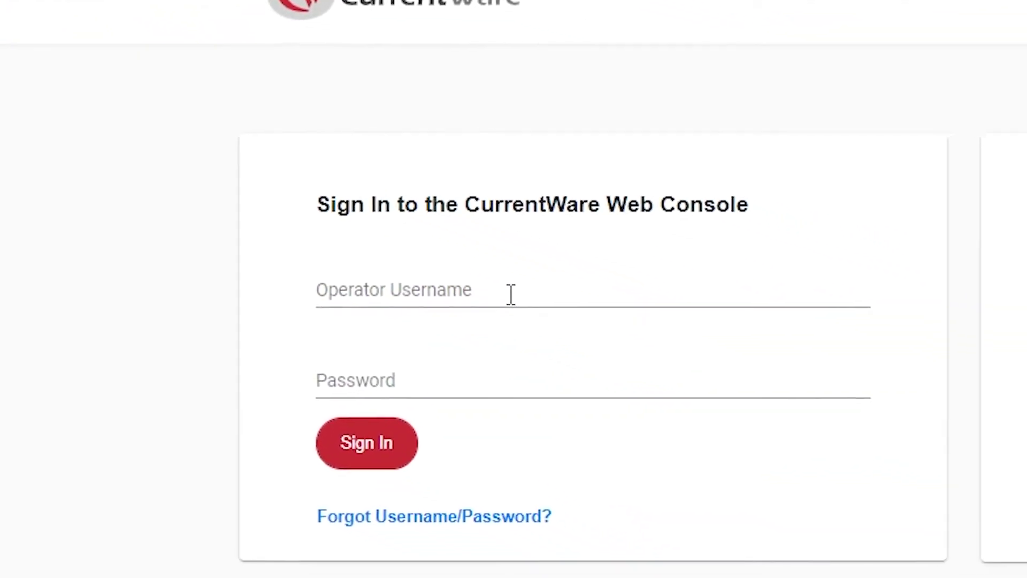
# - Sign in to the web console as admin with the operator password
pyautogui.click(776, 388)
pyautogui.write('admin')
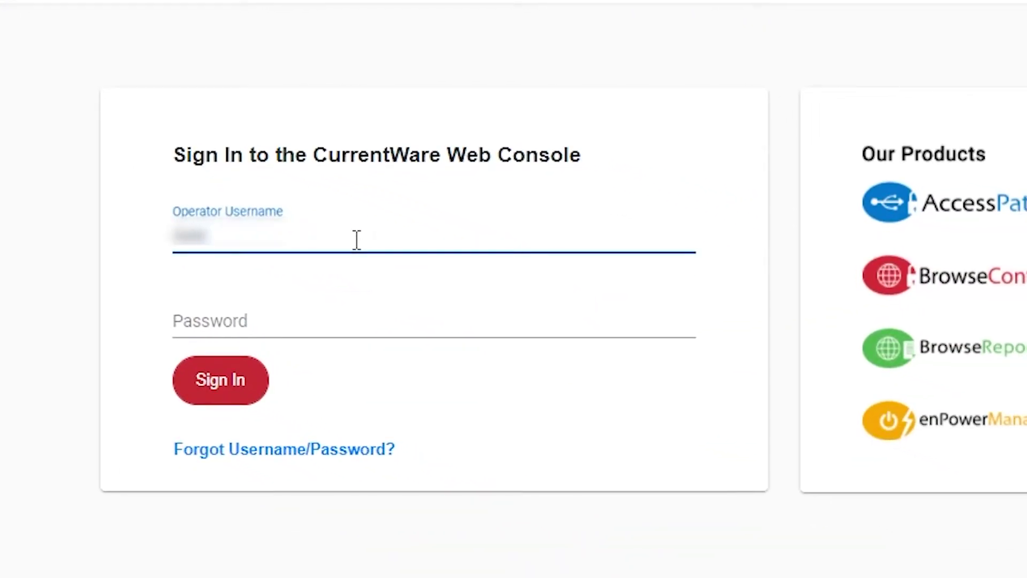
pyautogui.click(342, 319)
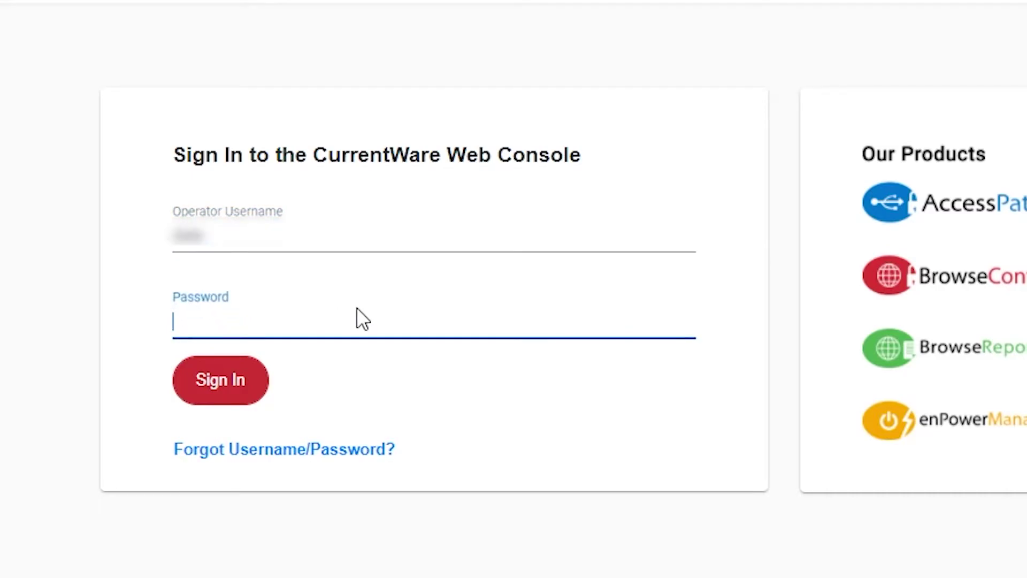
pyautogui.click(244, 389)
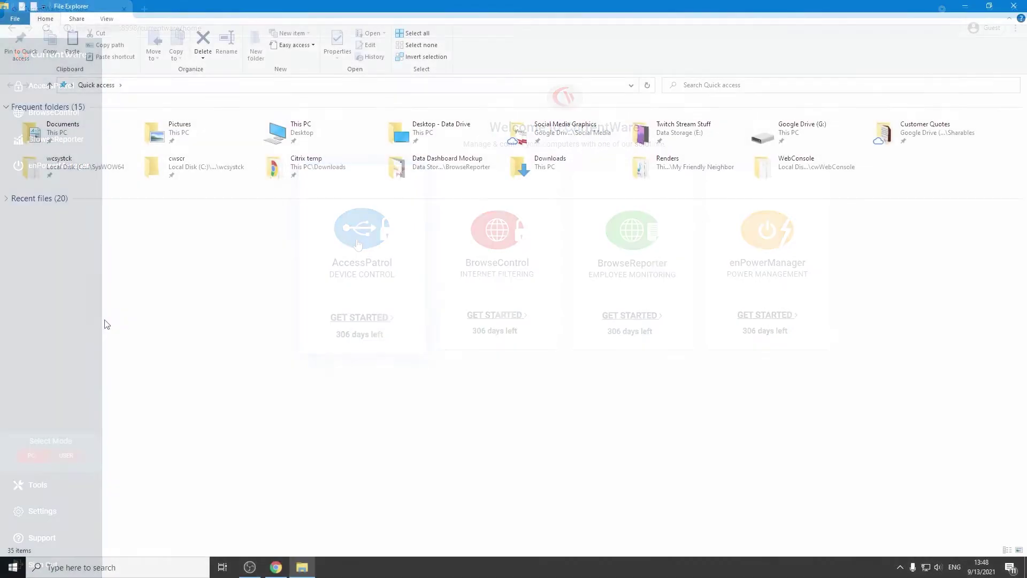
# - Browse to C:\Program Files (x86)\CurrentWare\cwWebConsole\WebConsole and choose Open with for app-config.json
pyautogui.doubleClick(268, 143)
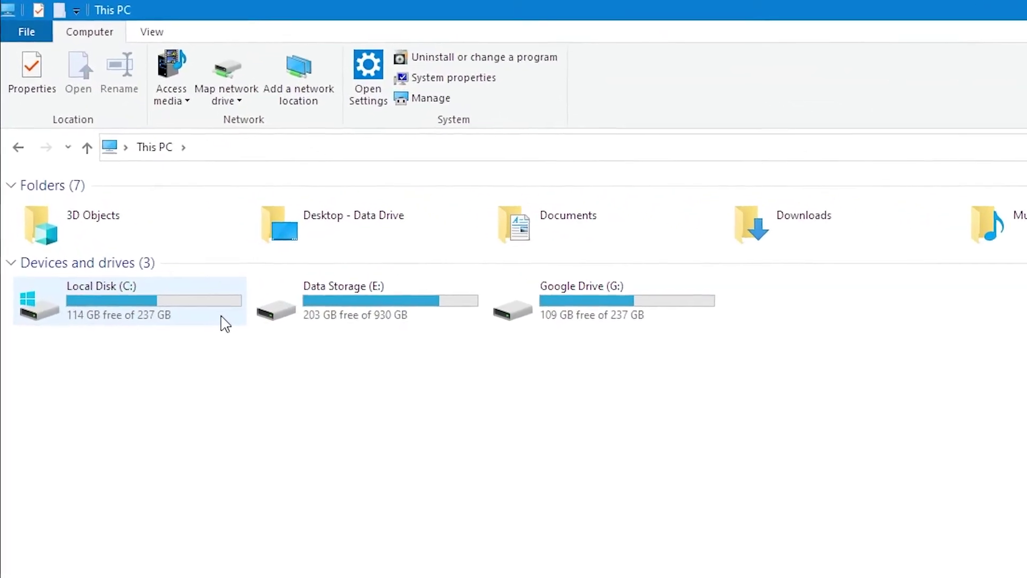
pyautogui.doubleClick(128, 184)
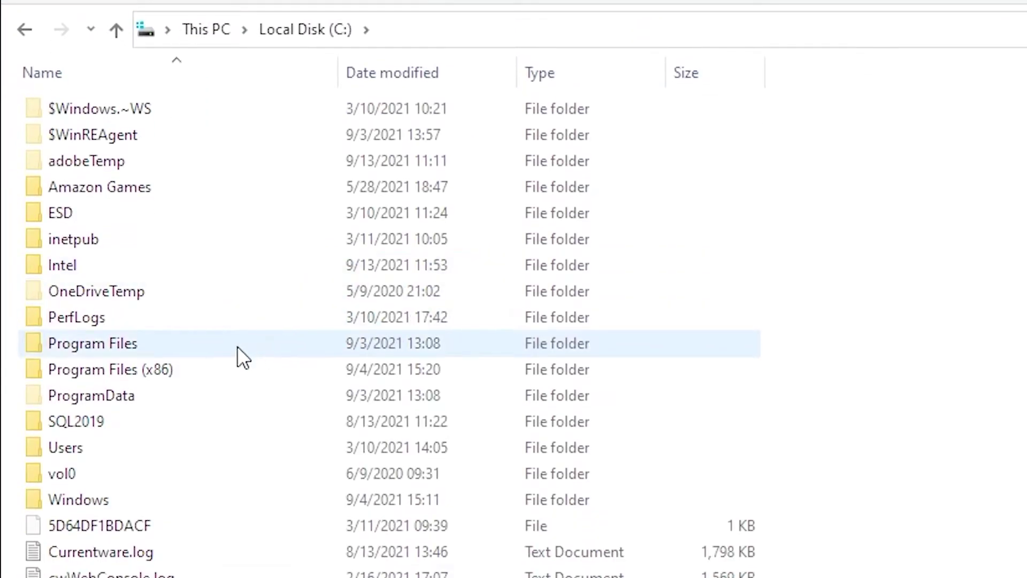
pyautogui.doubleClick(276, 385)
pyautogui.doubleClick(154, 214)
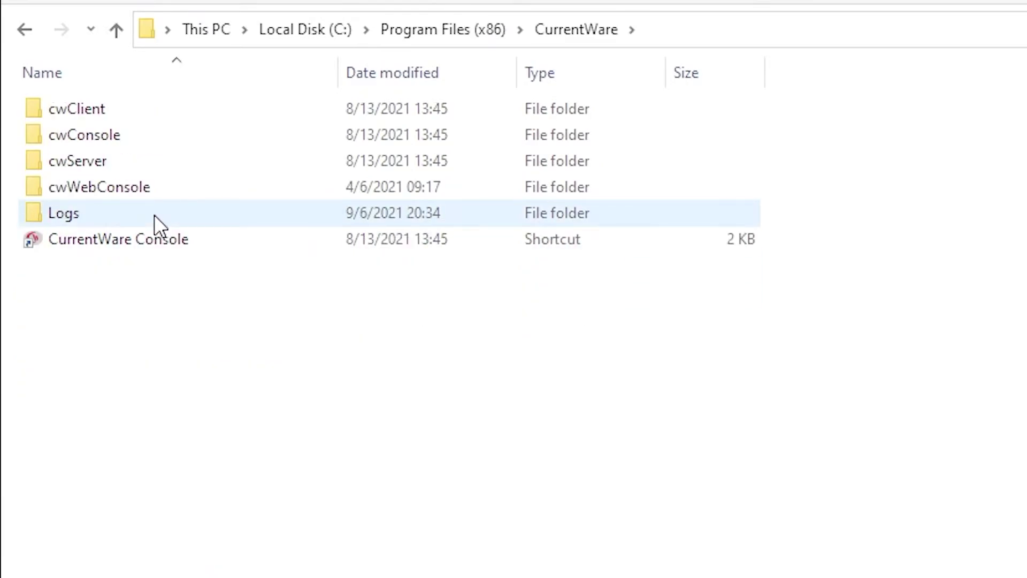
pyautogui.doubleClick(161, 186)
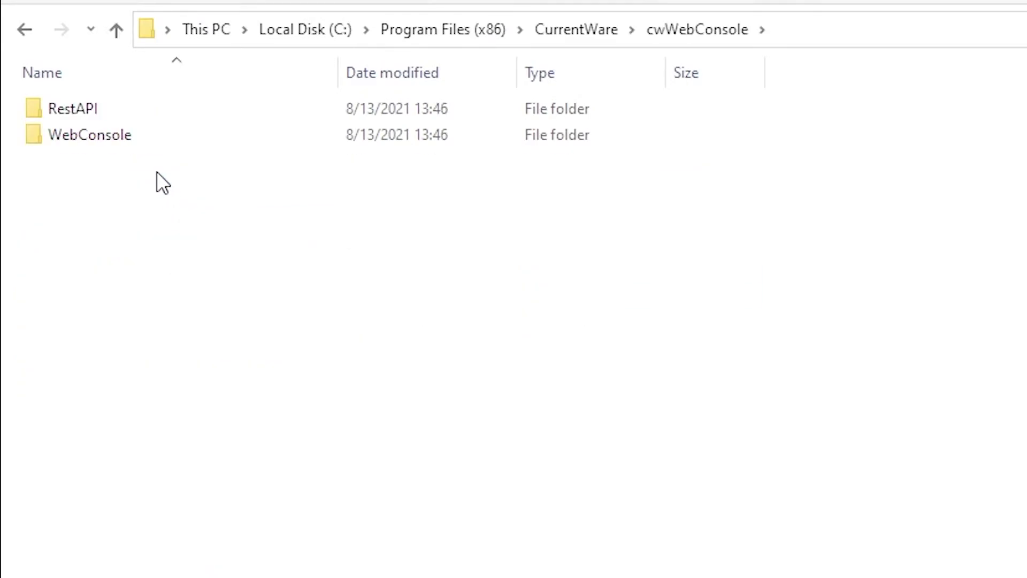
pyautogui.doubleClick(143, 134)
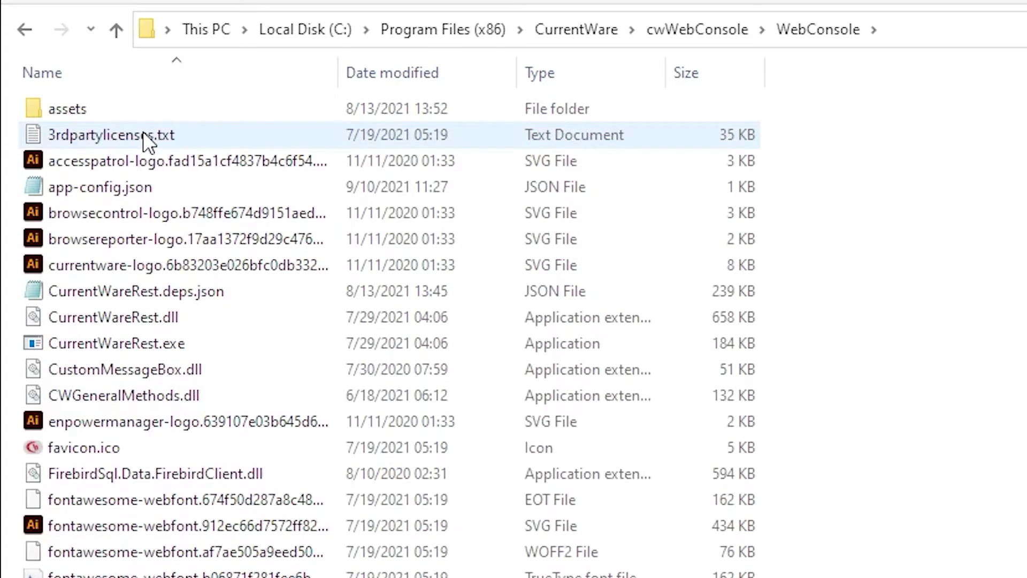
pyautogui.rightClick(140, 187)
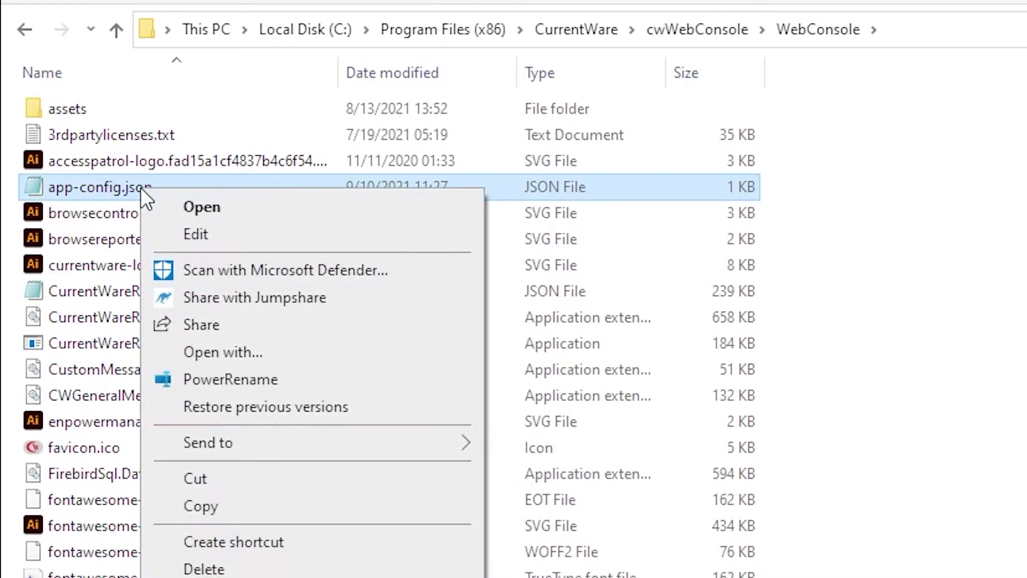
pyautogui.click(164, 352)
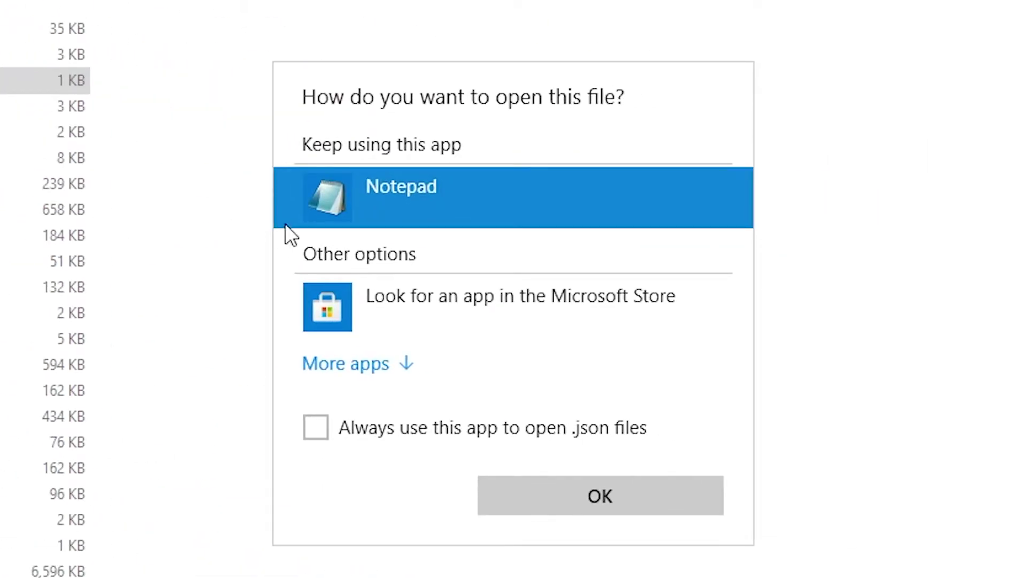
# - In Notepad, replace the computer name in API_URL with 10.0.0.12 and save app-config.json
pyautogui.click(510, 500)
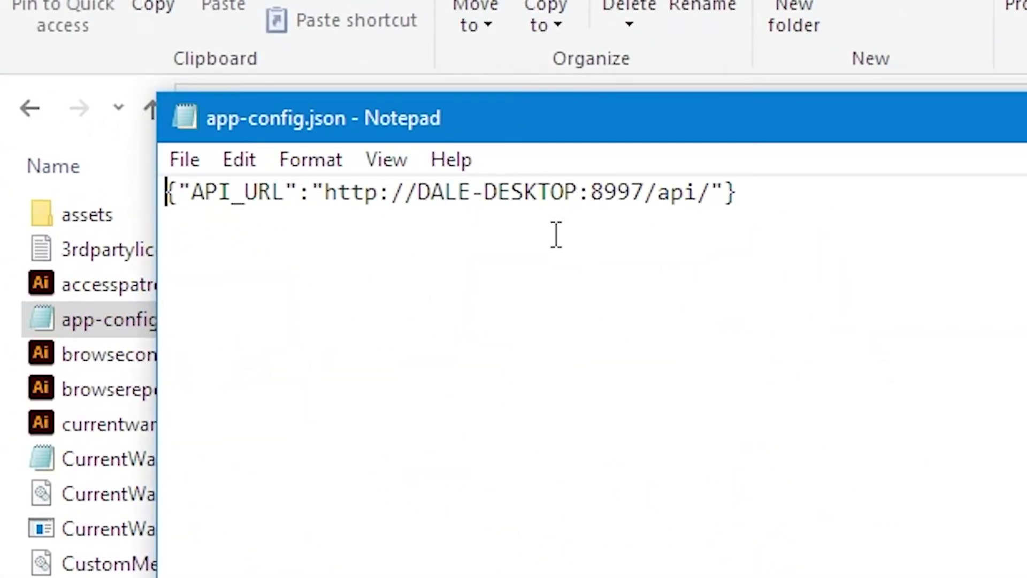
pyautogui.moveTo(419, 197); pyautogui.dragTo(579, 199)
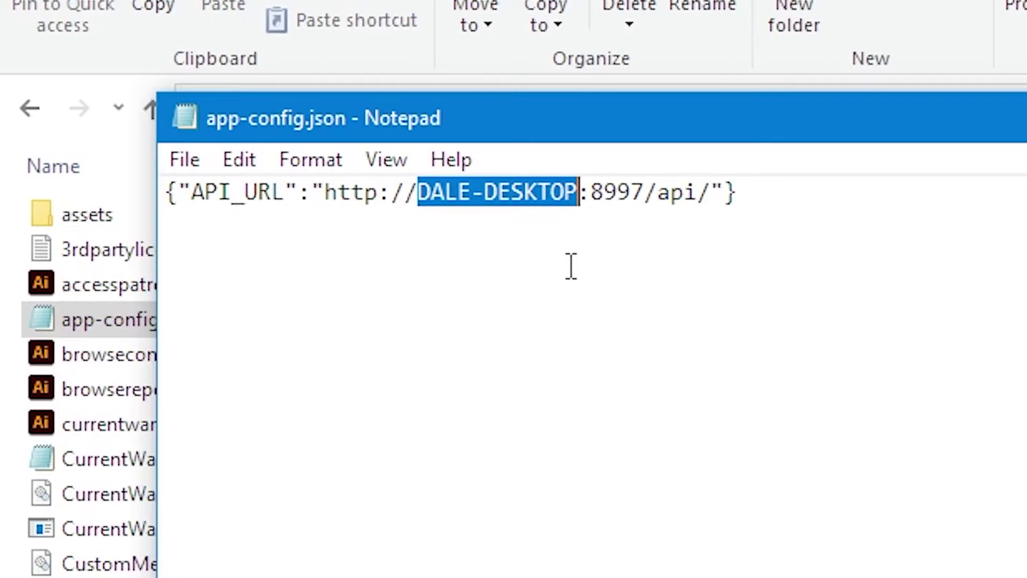
pyautogui.press('BackSpace')
pyautogui.write('10.0.0.12')
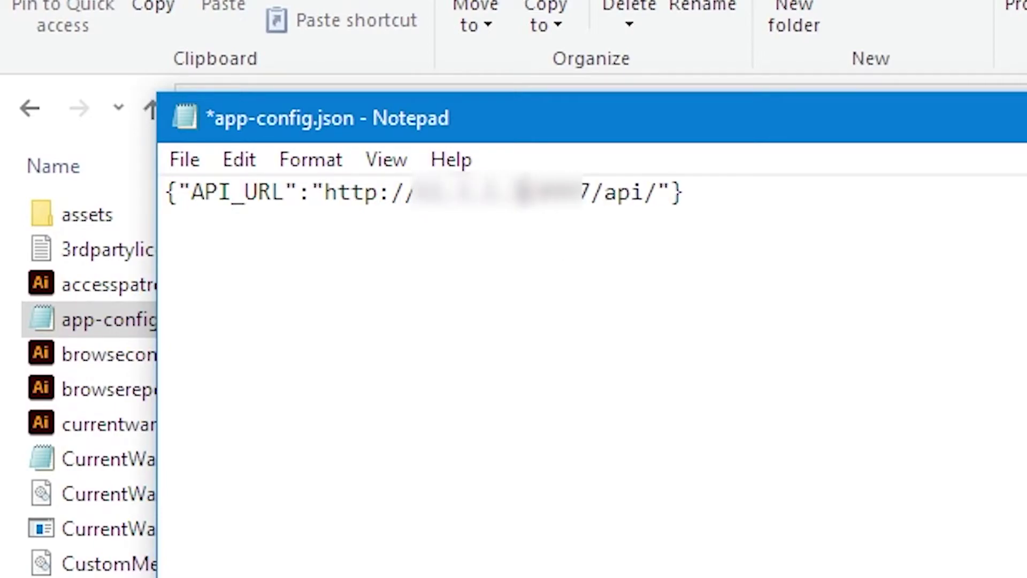
pyautogui.click(185, 160)
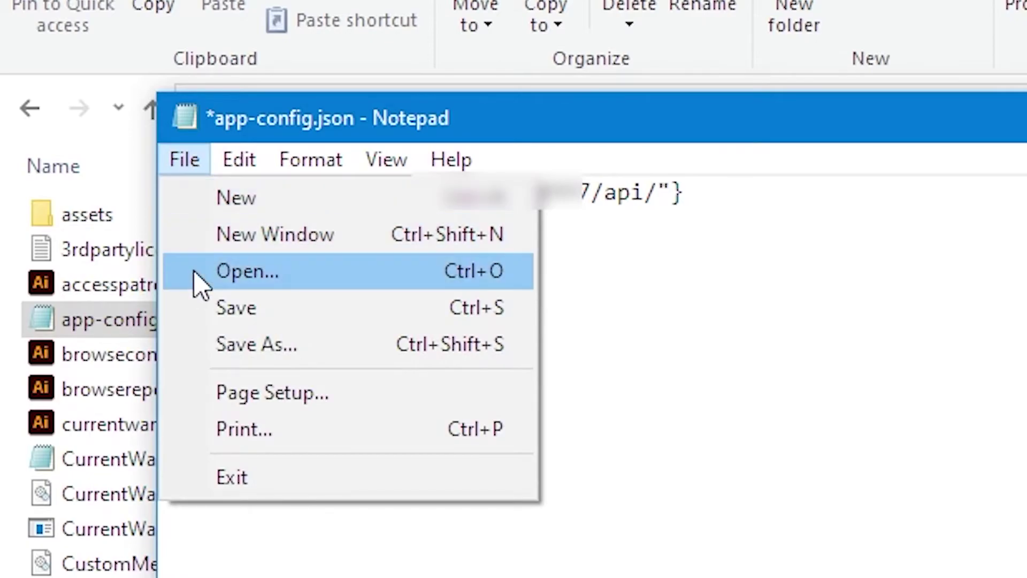
pyautogui.click(200, 307)
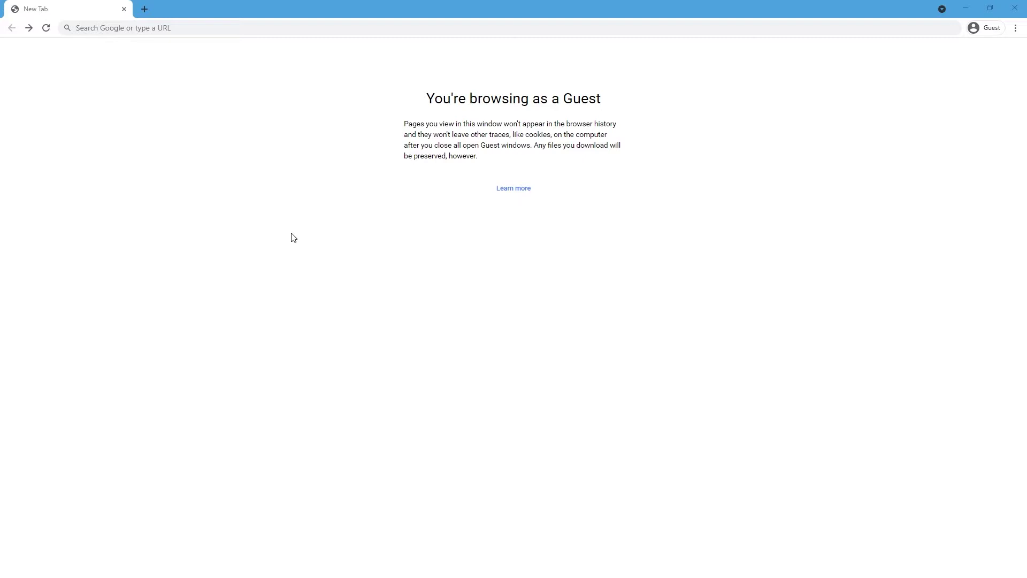
# - Load the web console login page at xfce desktop:8998
pyautogui.click(167, 31)
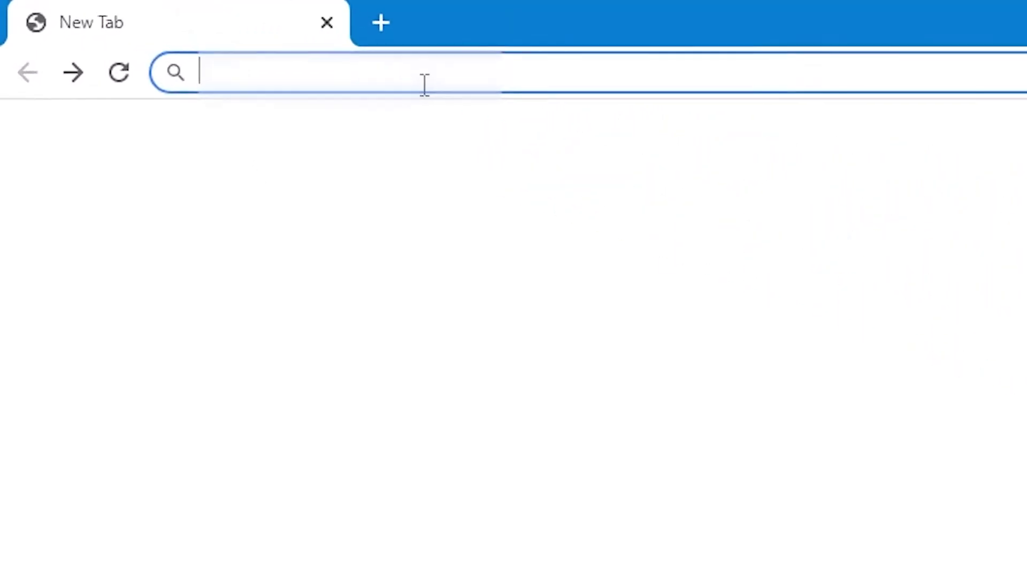
pyautogui.write('xfce desktop')
pyautogui.write(':8998')
pyautogui.press('Return')
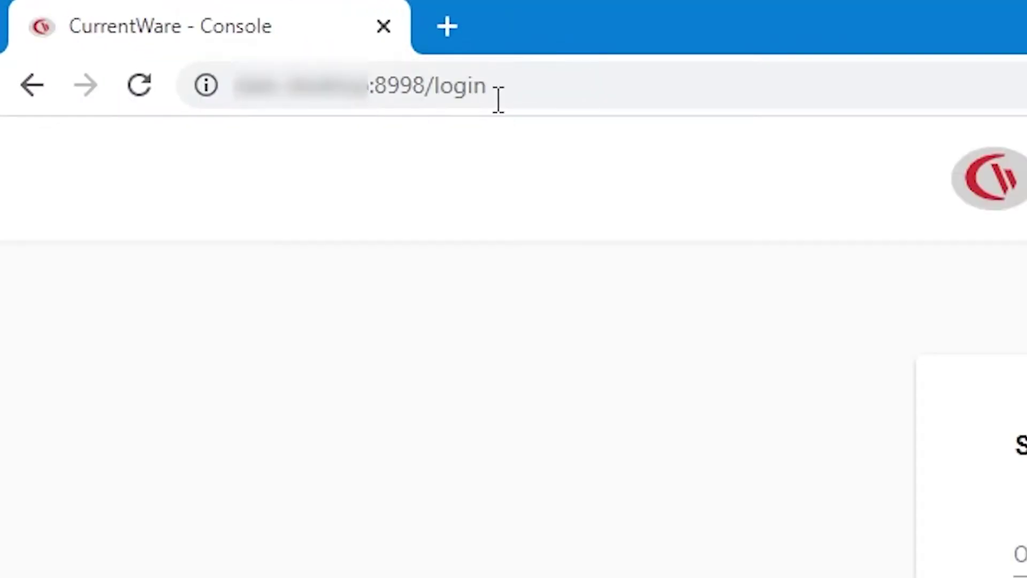
# - Sign in as admin with the operator password to reach the Productivity dashboard
pyautogui.click(1022, 473)
pyautogui.write('admin')
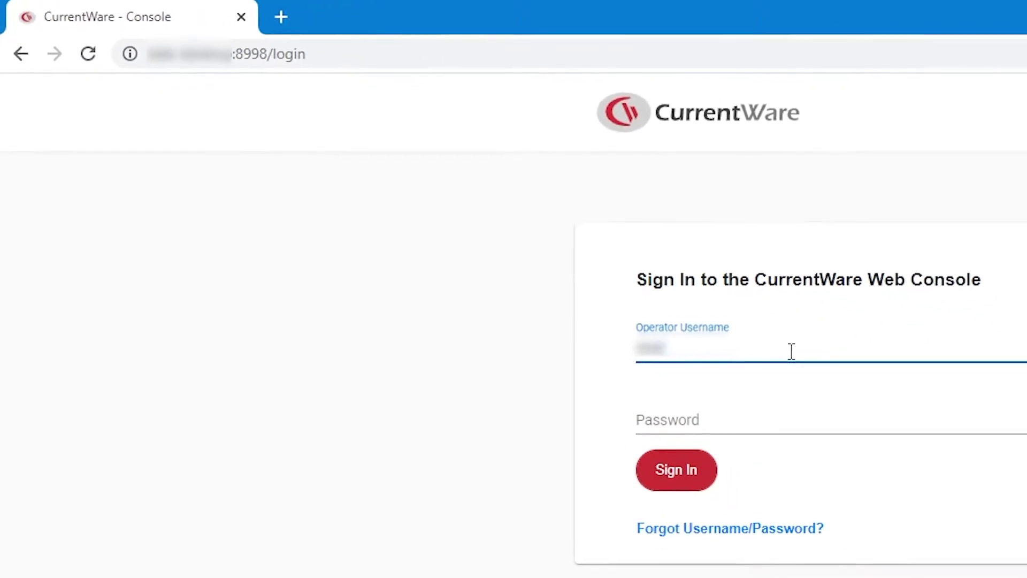
pyautogui.click(1016, 568)
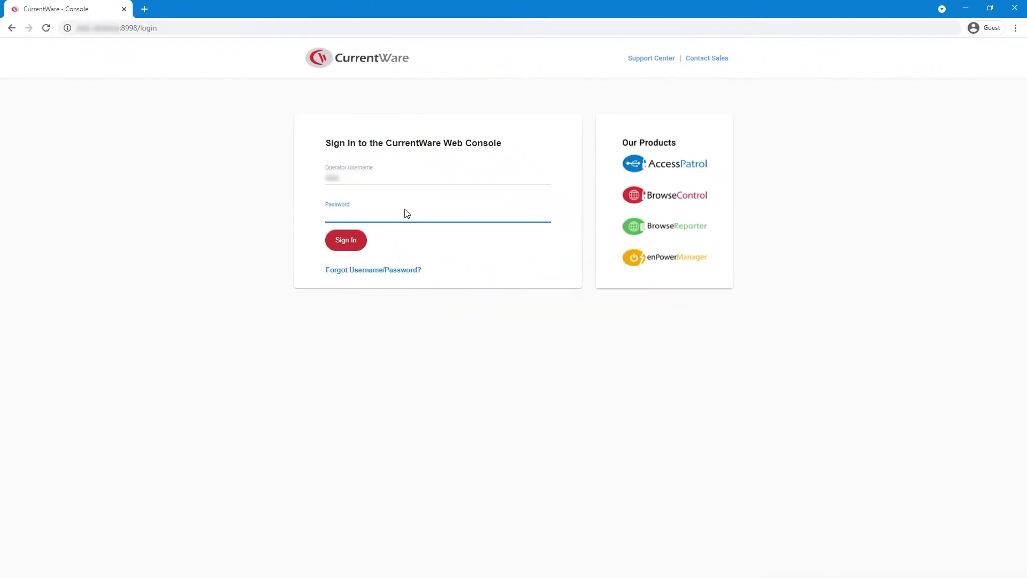
pyautogui.click(441, 306)
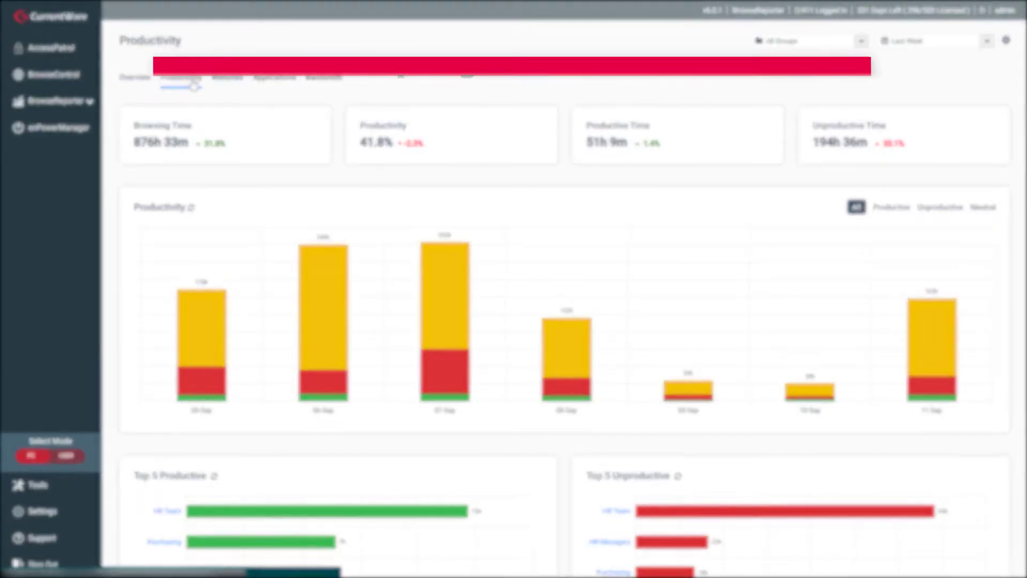
pyautogui.scroll(-2, 193, 85)
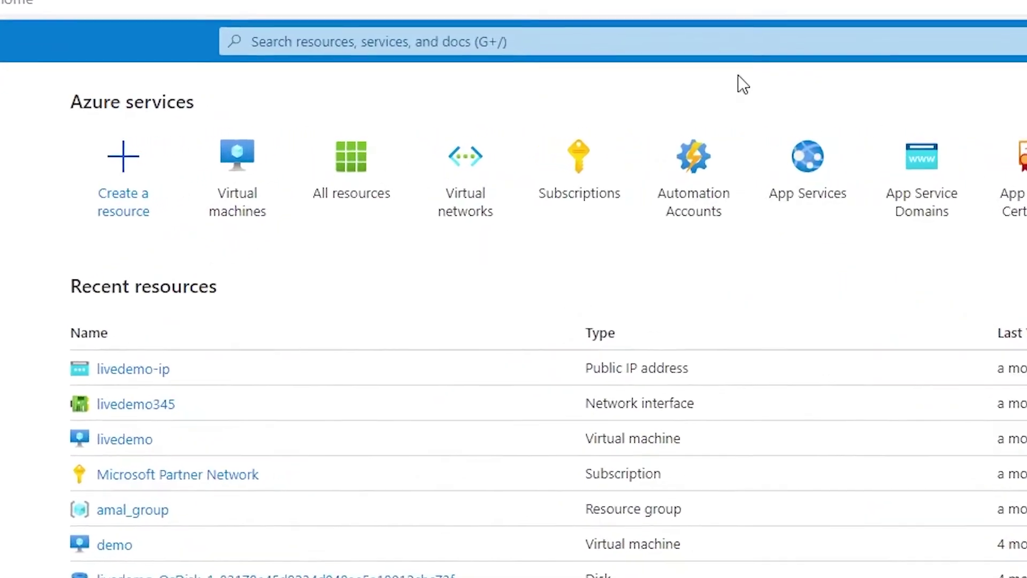
# - Start creating a new virtual machine from the Virtual machines list
pyautogui.click(314, 25)
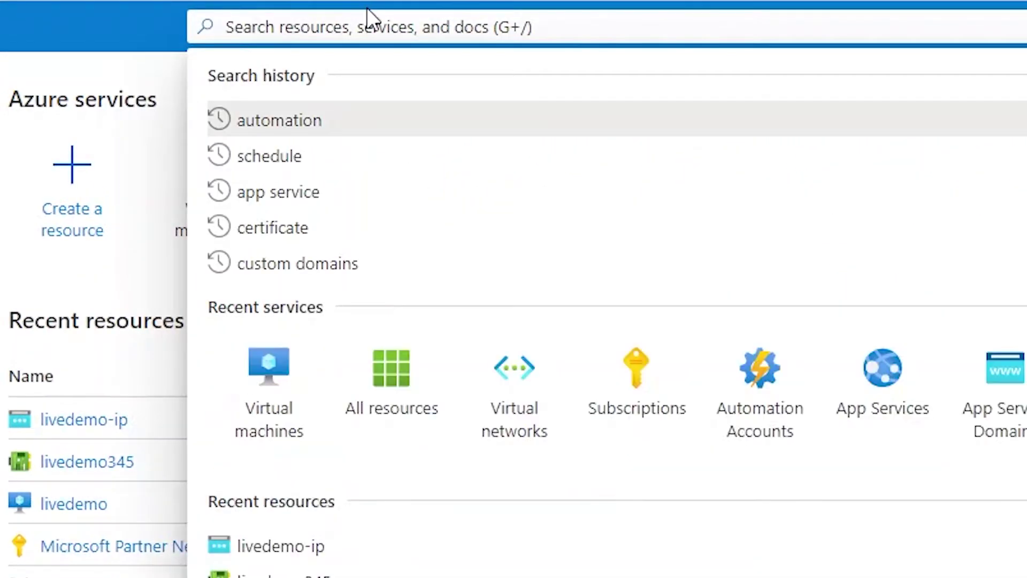
pyautogui.write('virtual')
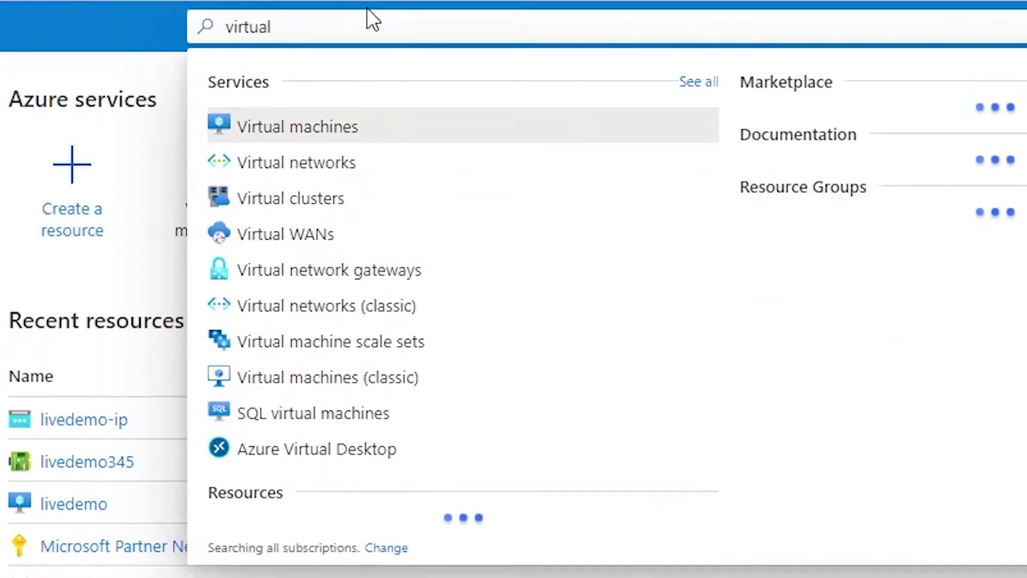
pyautogui.click(351, 129)
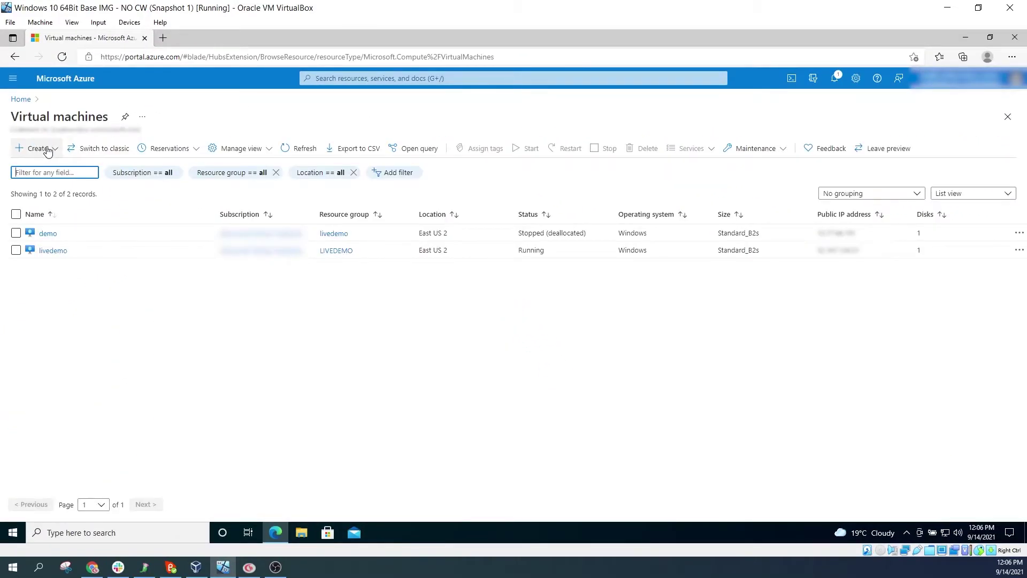
pyautogui.click(46, 148)
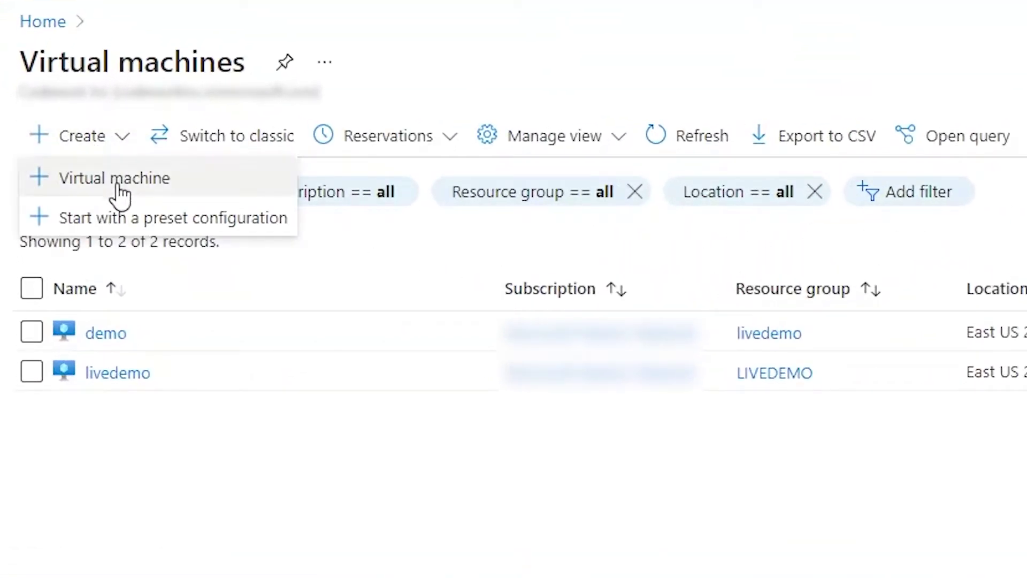
pyautogui.click(115, 185)
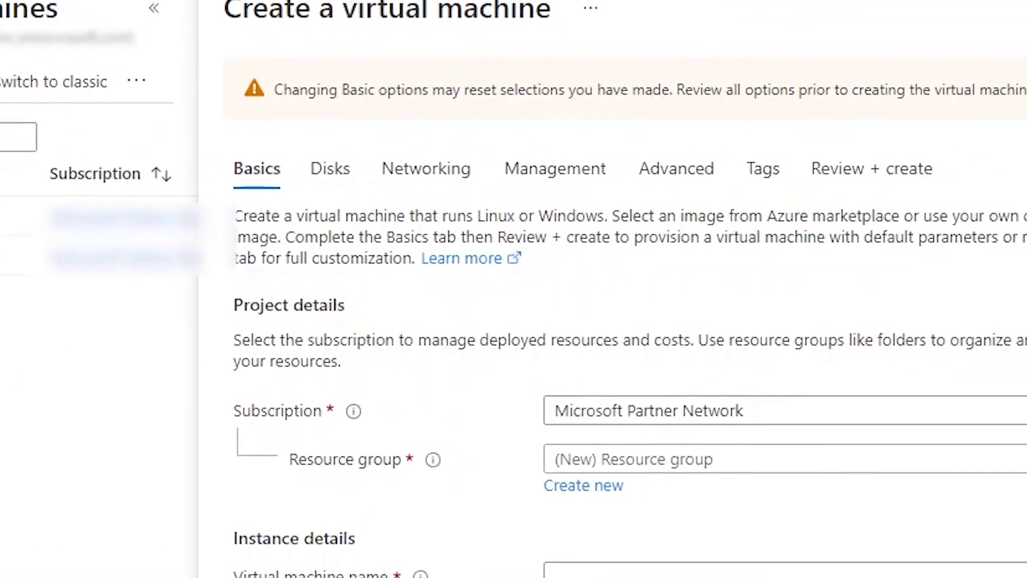
# - Enter the VM name, administrator username CWADM and the administrator password twice
pyautogui.scroll(-3, 442, 535)
pyautogui.click(456, 454)
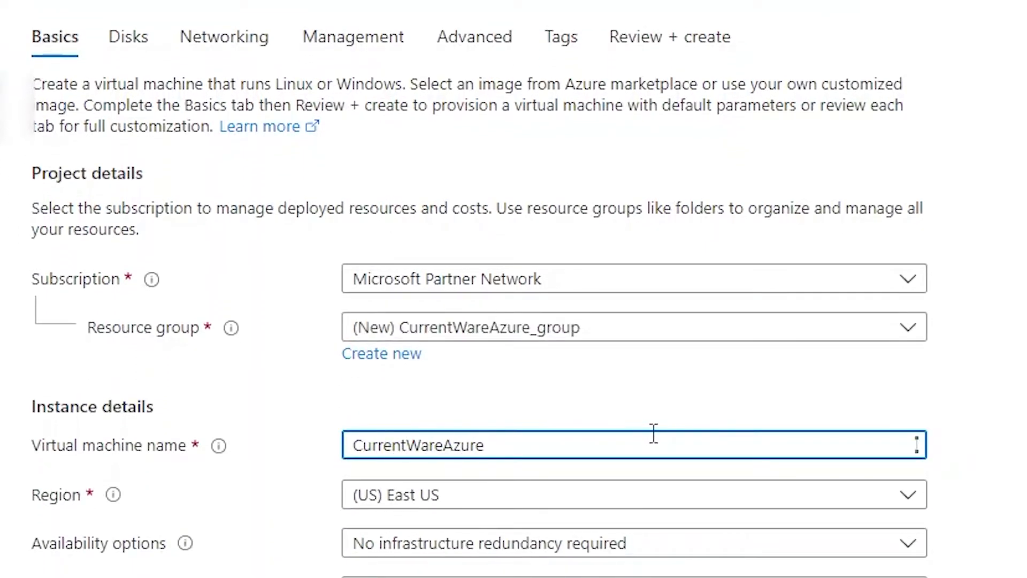
pyautogui.scroll(-3, 647, 474)
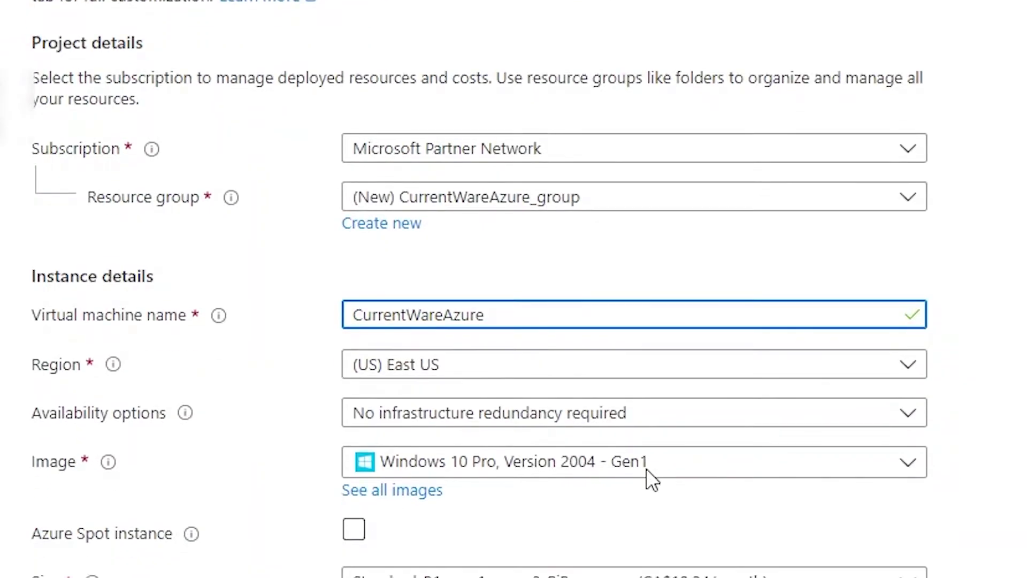
pyautogui.click(548, 427)
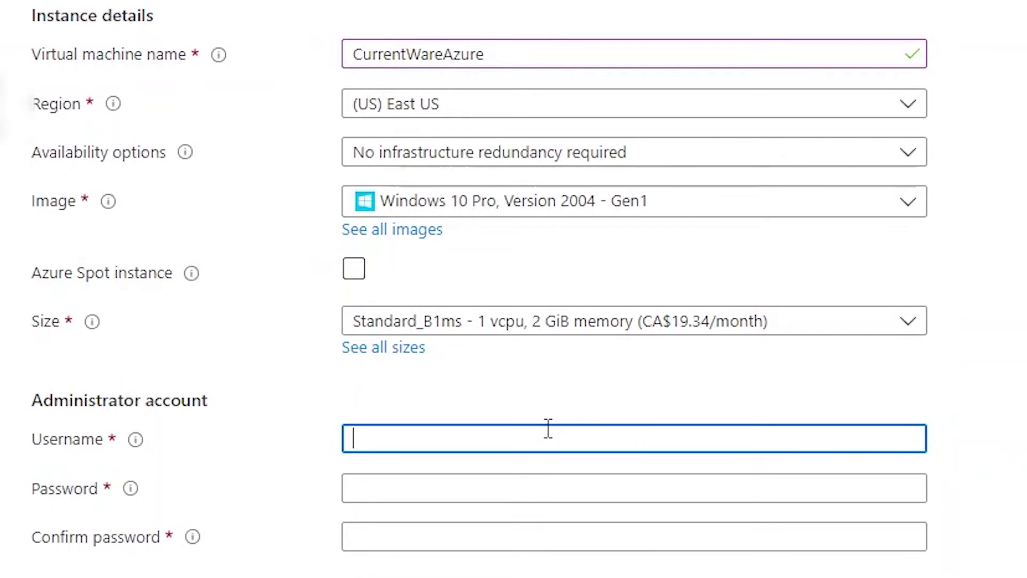
pyautogui.write('CWADMIN')
pyautogui.press('Tab')
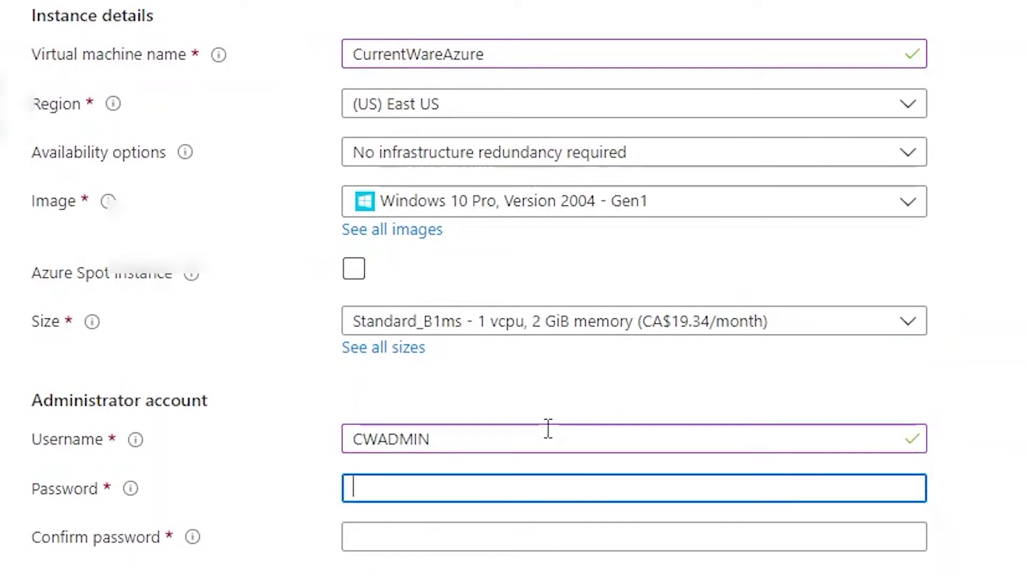
pyautogui.write('********')
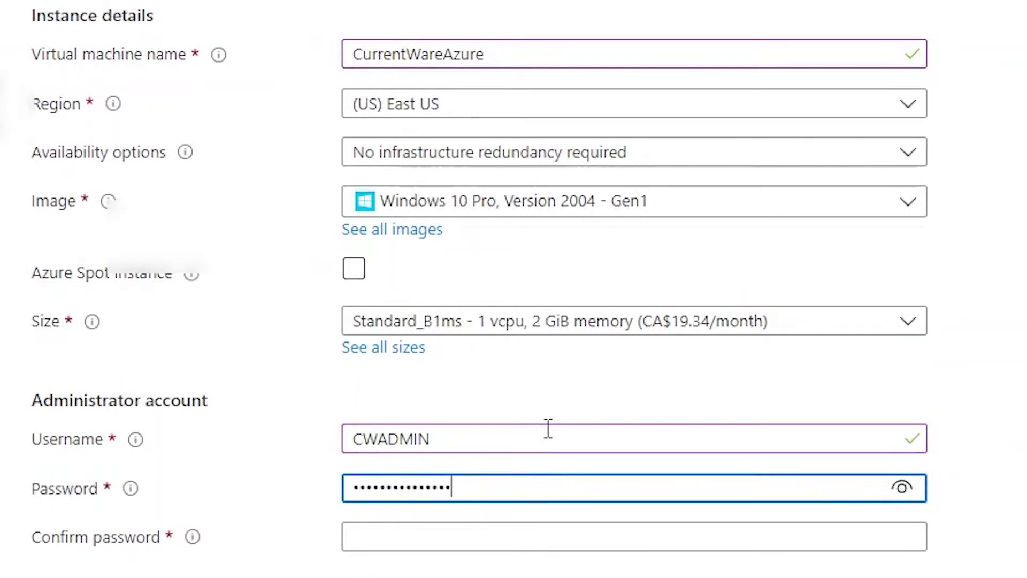
pyautogui.press('Tab')
pyautogui.write('***************')
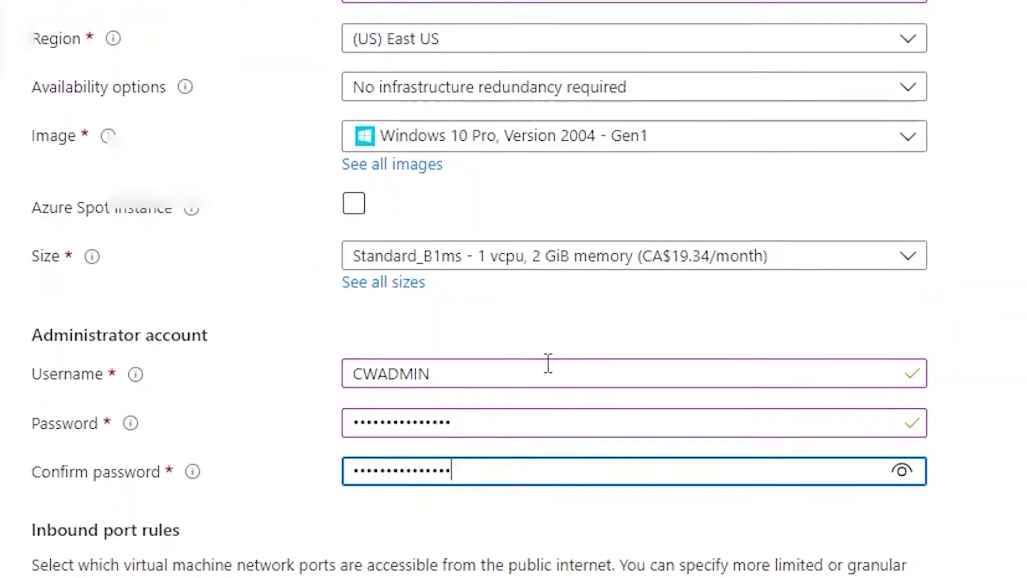
# - Allow HTTPS (443) alongside RDP (3389) as public inbound ports
pyautogui.scroll(-1, 518, 302)
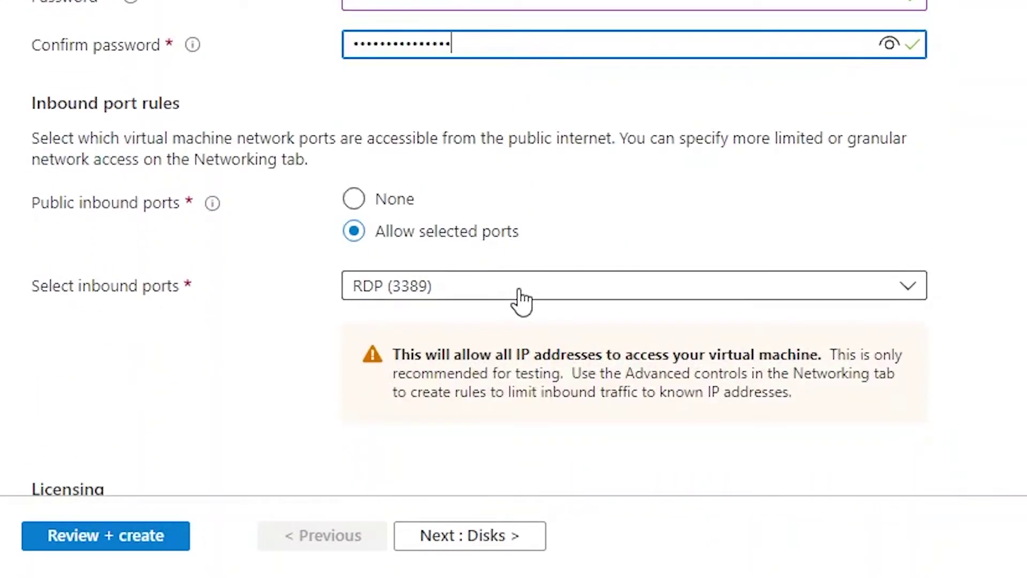
pyautogui.click(518, 300)
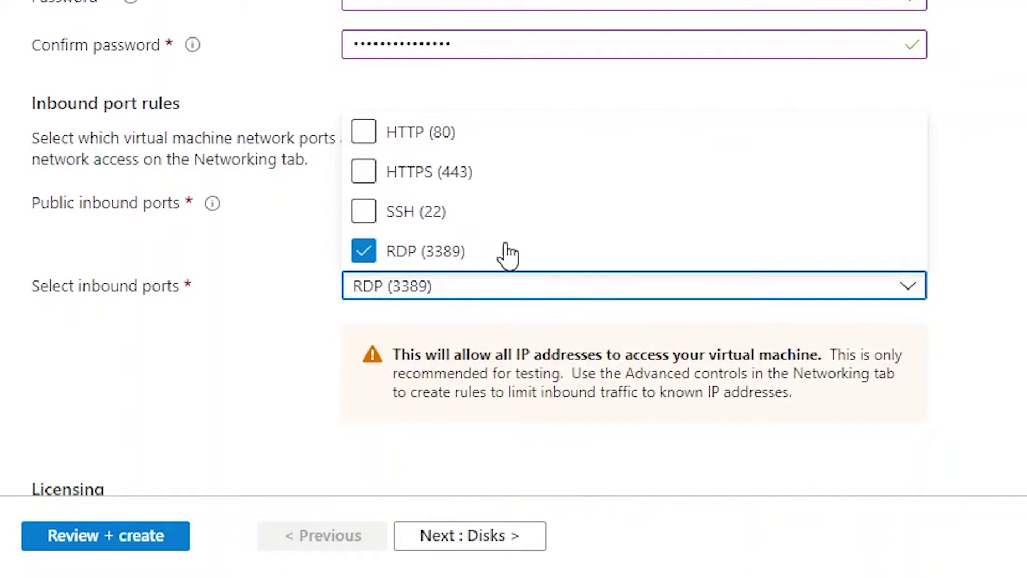
pyautogui.click(435, 175)
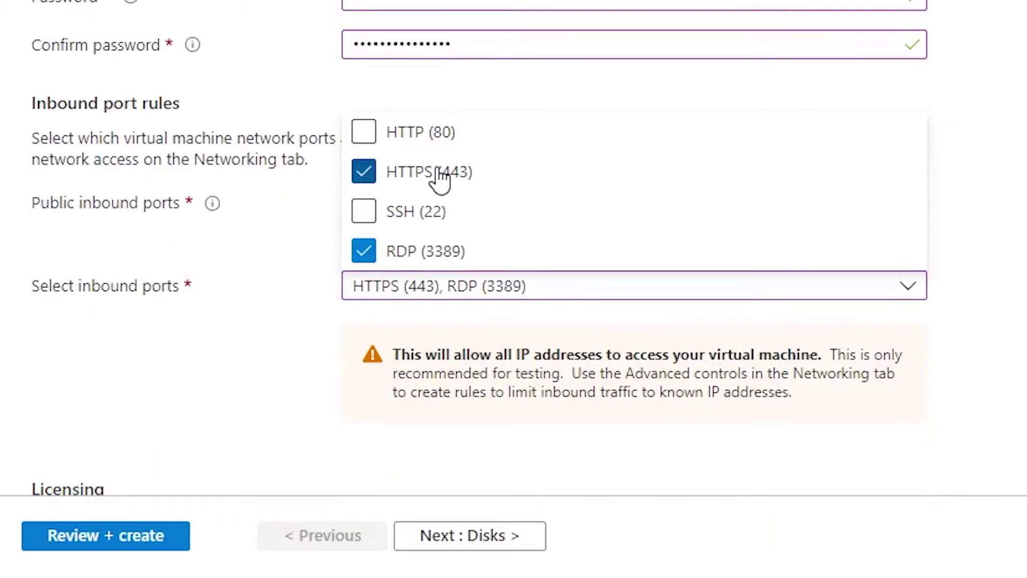
pyautogui.scroll(-3, 314, 255)
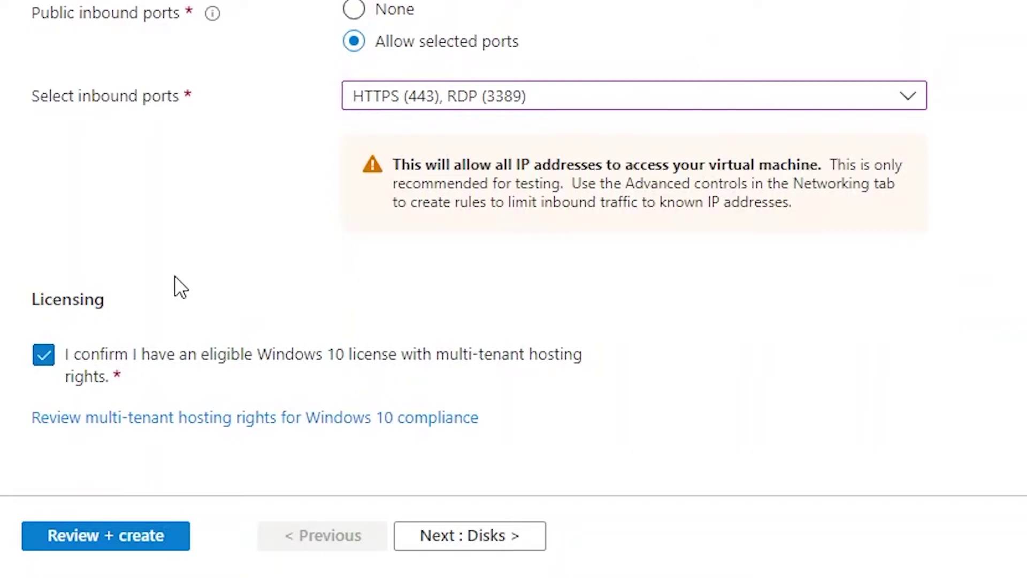
pyautogui.click(470, 535)
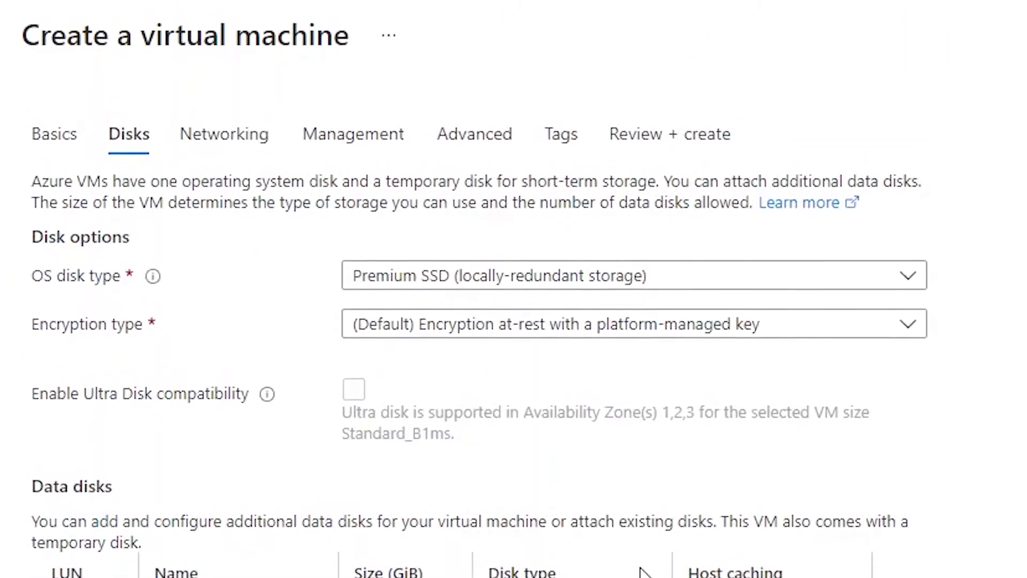
# - Set the OS disk type to Standard HDD, keeping the default platform-managed encryption
pyautogui.click(587, 286)
pyautogui.click(416, 500)
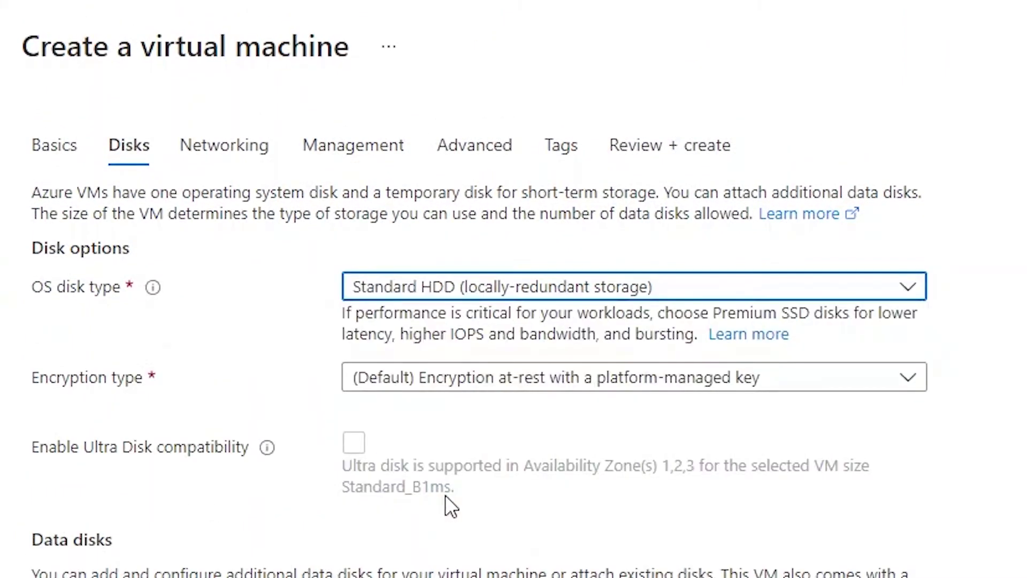
pyautogui.click(493, 384)
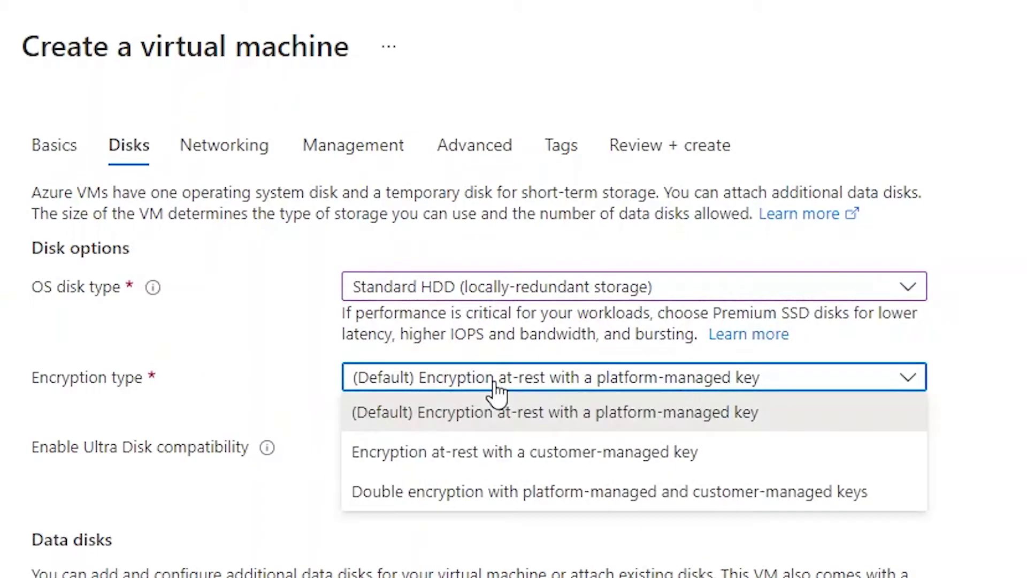
pyautogui.click(493, 384)
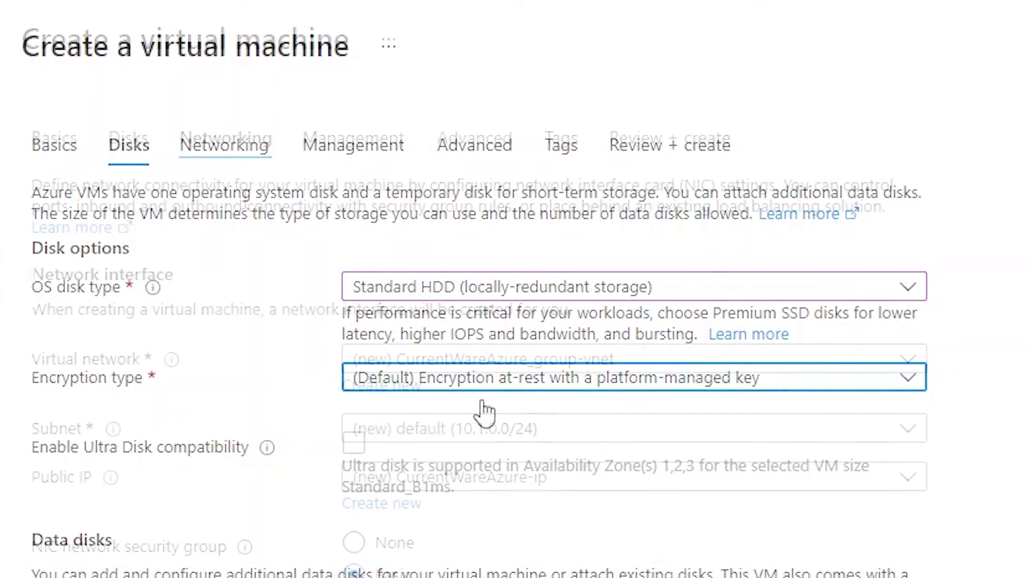
# - Create a new public IP for the VM with Static assignment
pyautogui.scroll(-2, 257, 130)
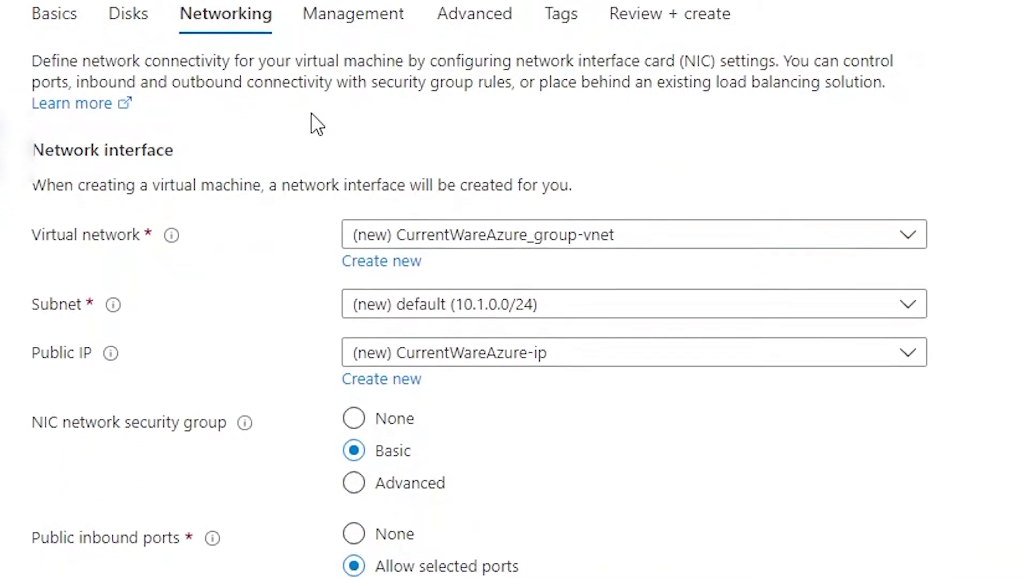
pyautogui.scroll(-3, 466, 314)
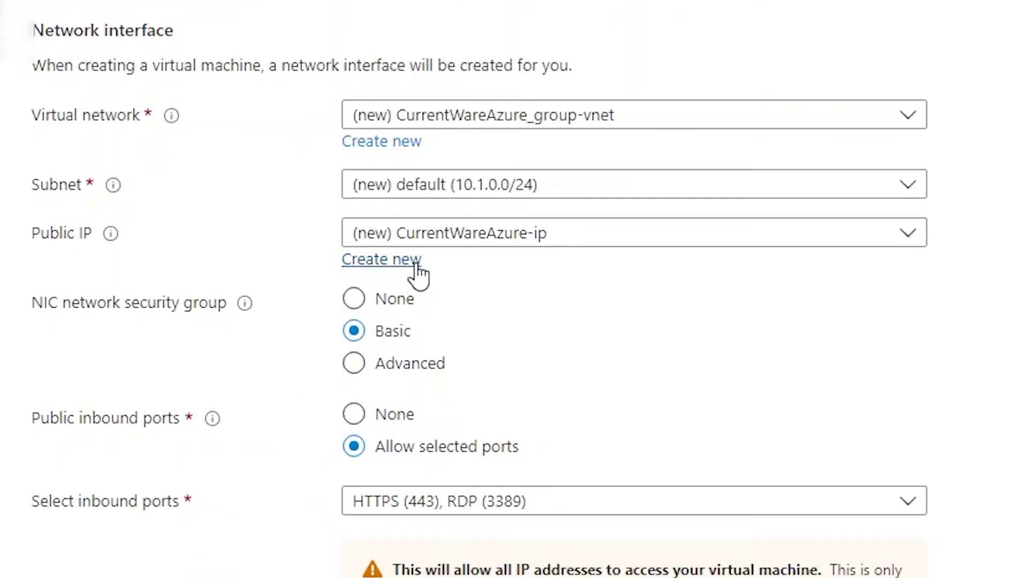
pyautogui.click(415, 264)
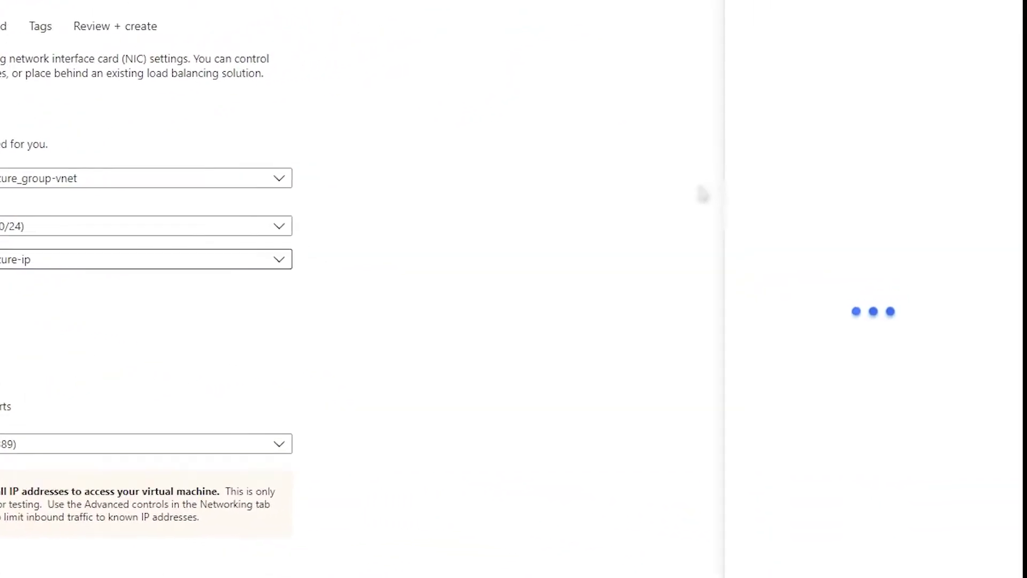
pyautogui.click(744, 224)
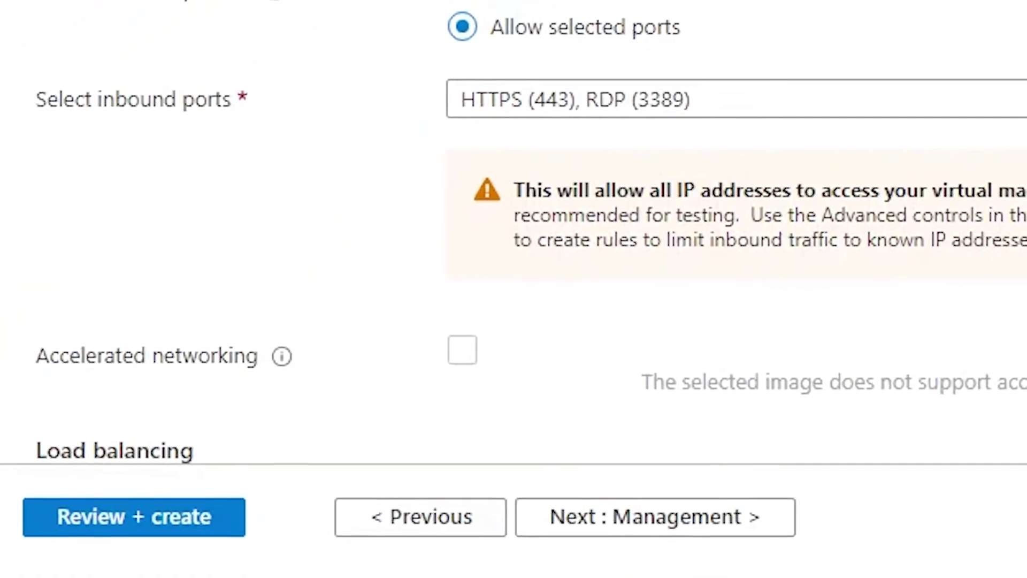
# - Validate the VM configuration and create the virtual machine
pyautogui.scroll(-4, 332, 268)
pyautogui.click(134, 517)
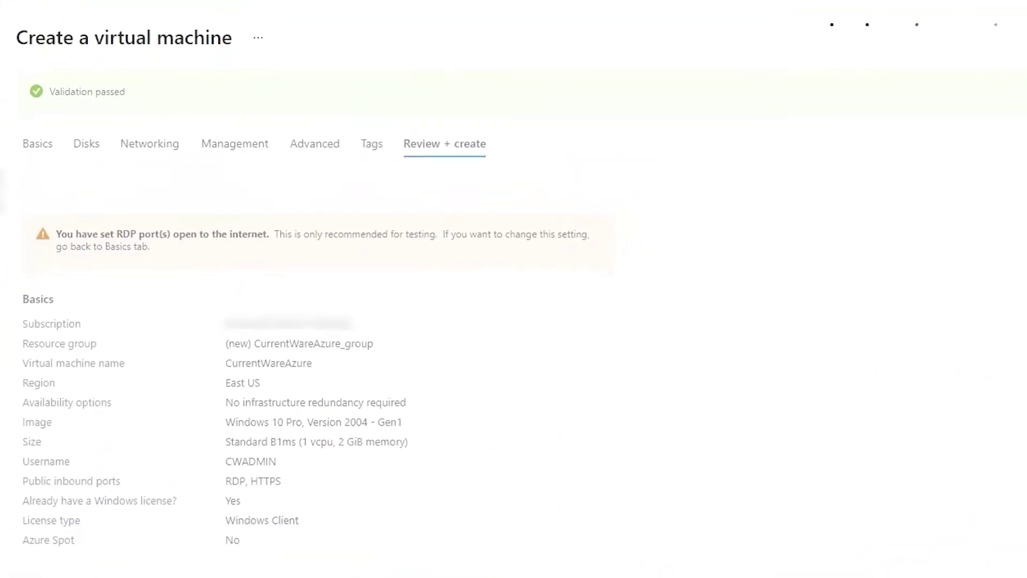
pyautogui.scroll(-10, 937, 207)
pyautogui.click(62, 547)
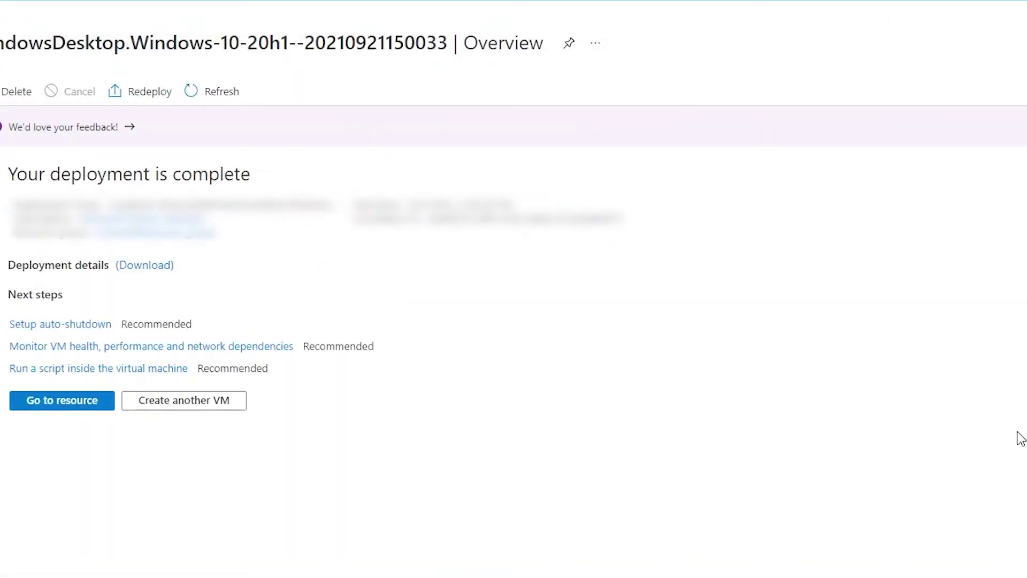
# - Open the newly deployed CurrentWareAzure VM's resource page
pyautogui.click(77, 404)
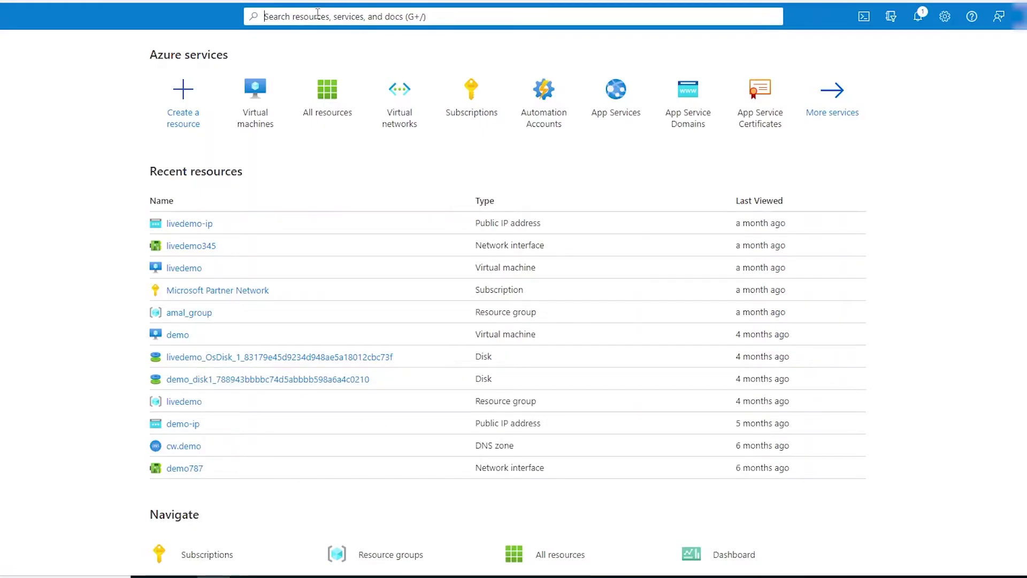
# - Find CurrentWareDemoPortForward among the virtual machines and open its Connect page
pyautogui.click(317, 16)
pyautogui.write('virtu')
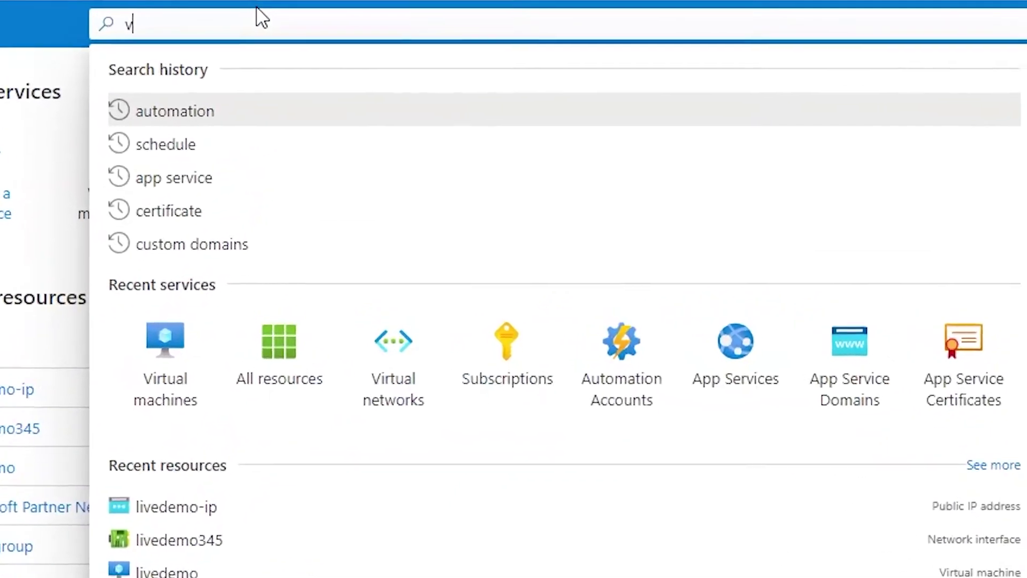
pyautogui.write('al')
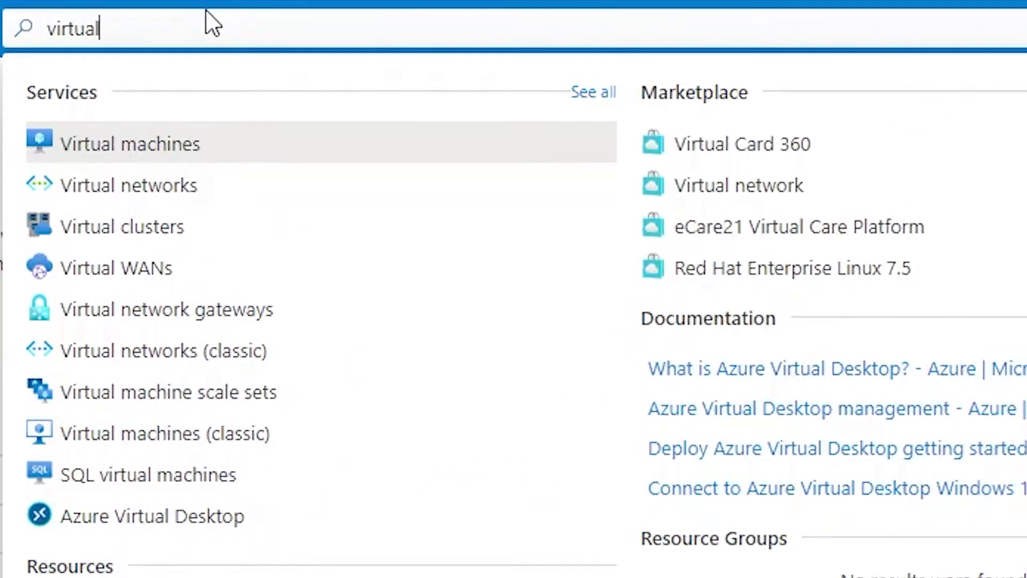
pyautogui.click(190, 144)
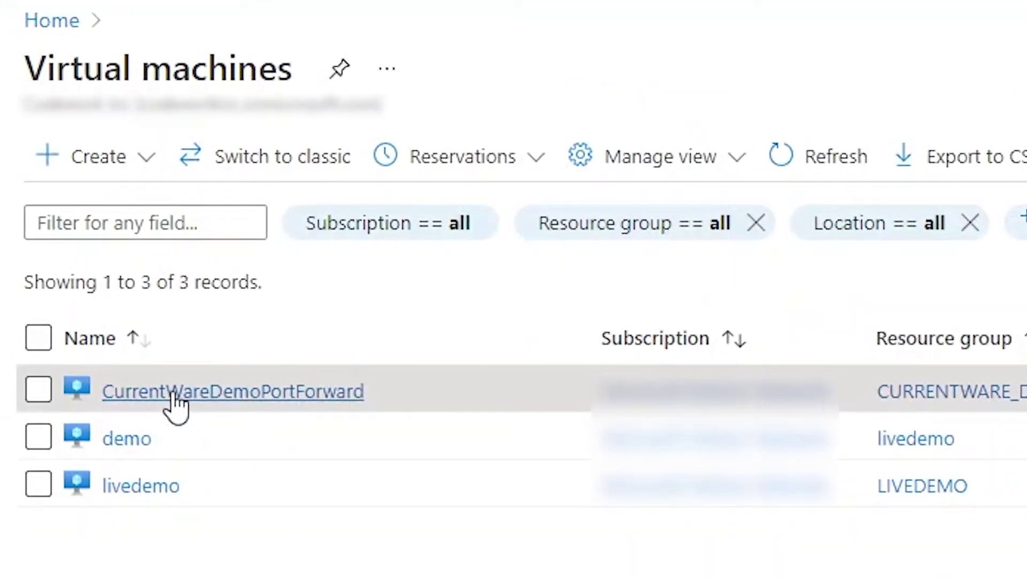
pyautogui.click(175, 404)
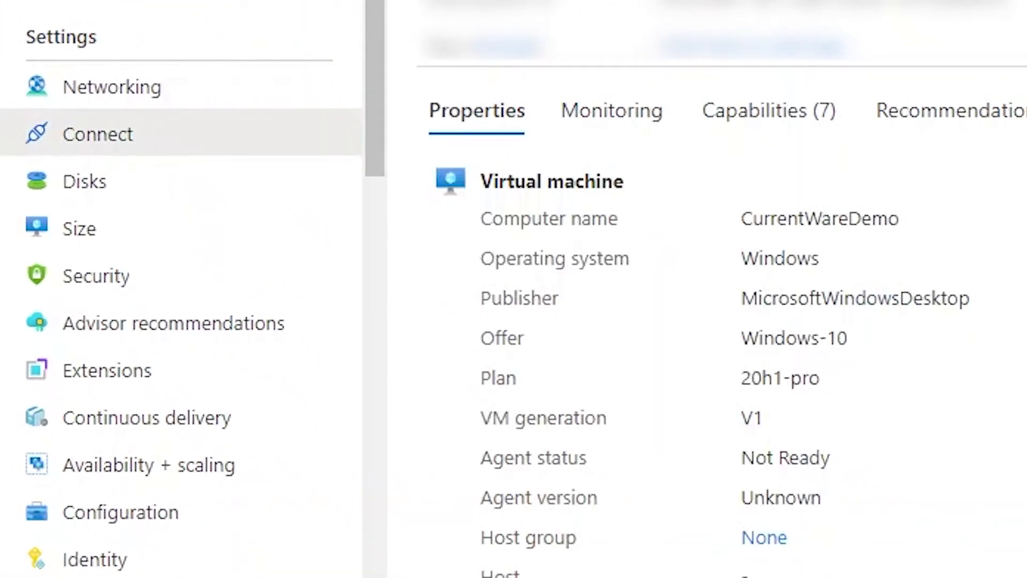
pyautogui.click(98, 134)
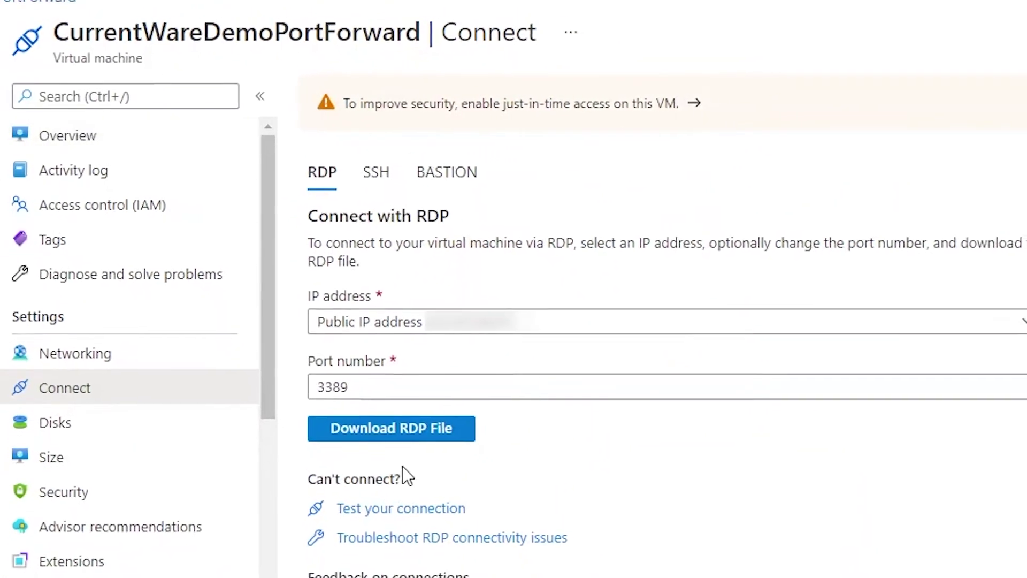
# - Download and open the RDP file, connecting past the unknown publisher warning
pyautogui.click(364, 408)
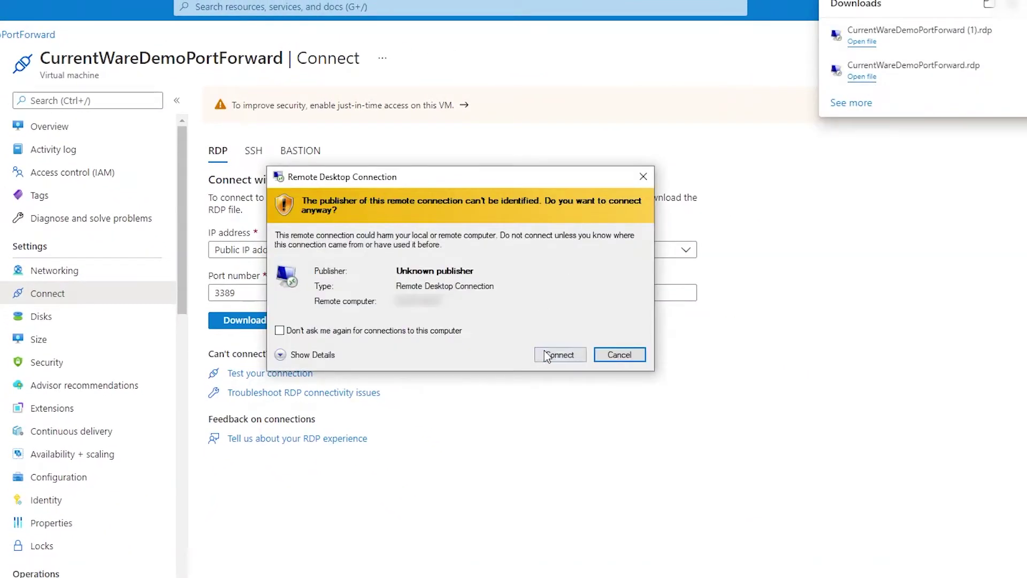
pyautogui.click(546, 355)
pyautogui.click(561, 355)
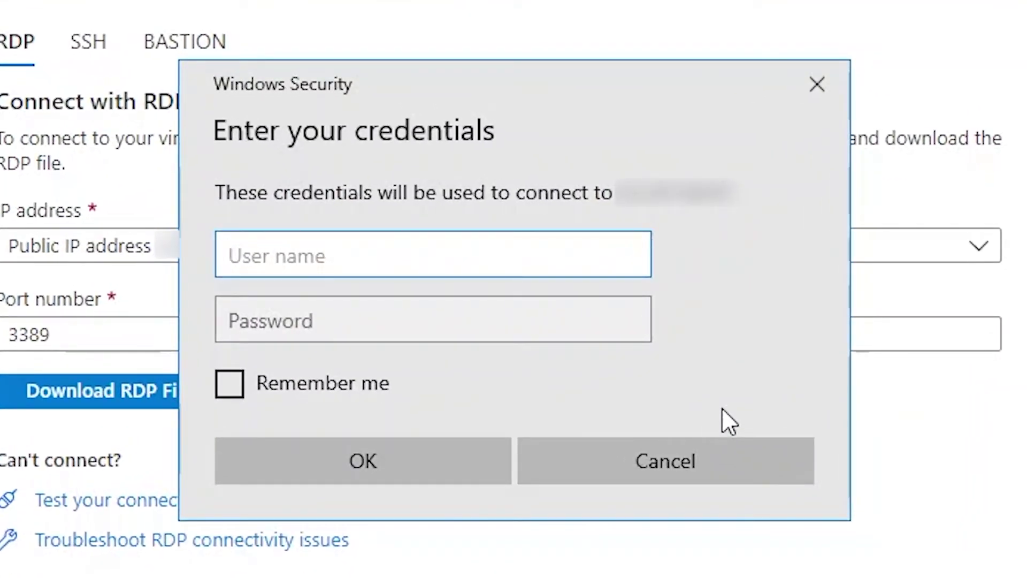
# - Sign in with the VM username and password and accept the certificate warning
pyautogui.write('currentware')
pyautogui.press('Tab')
pyautogui.write('•••••••••')
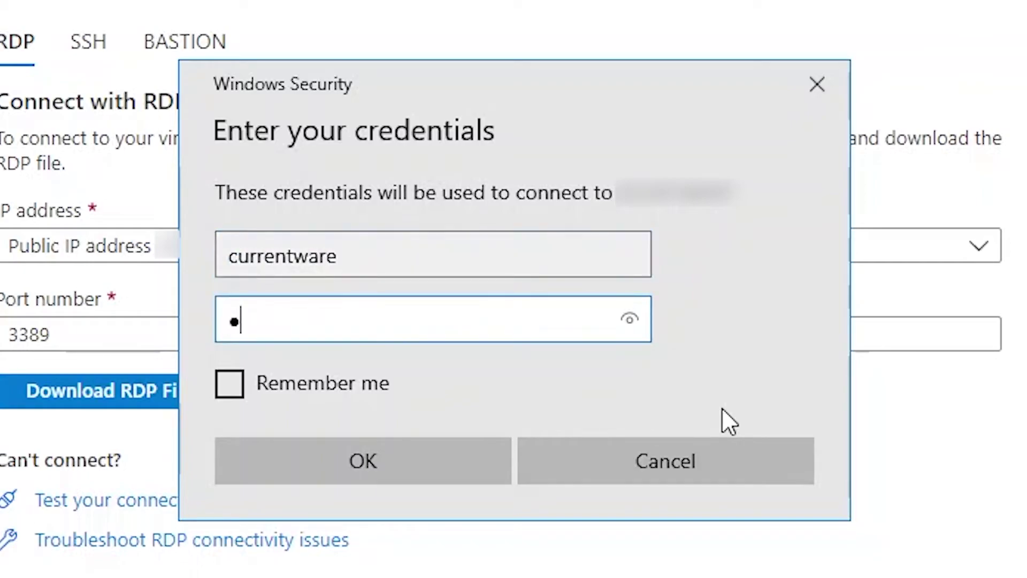
pyautogui.write('•••••••')
pyautogui.press('Return')
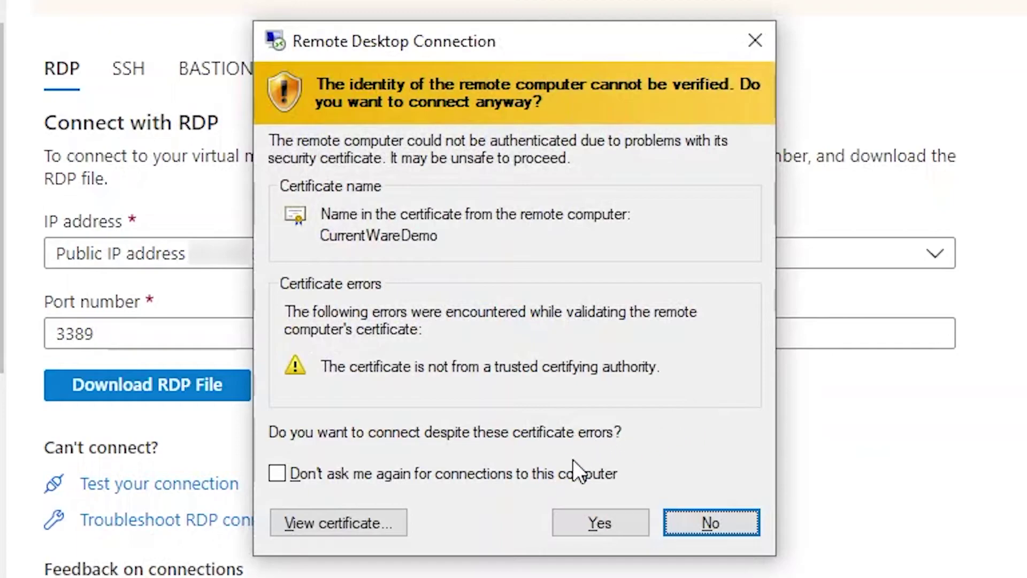
pyautogui.click(570, 472)
pyautogui.click(600, 522)
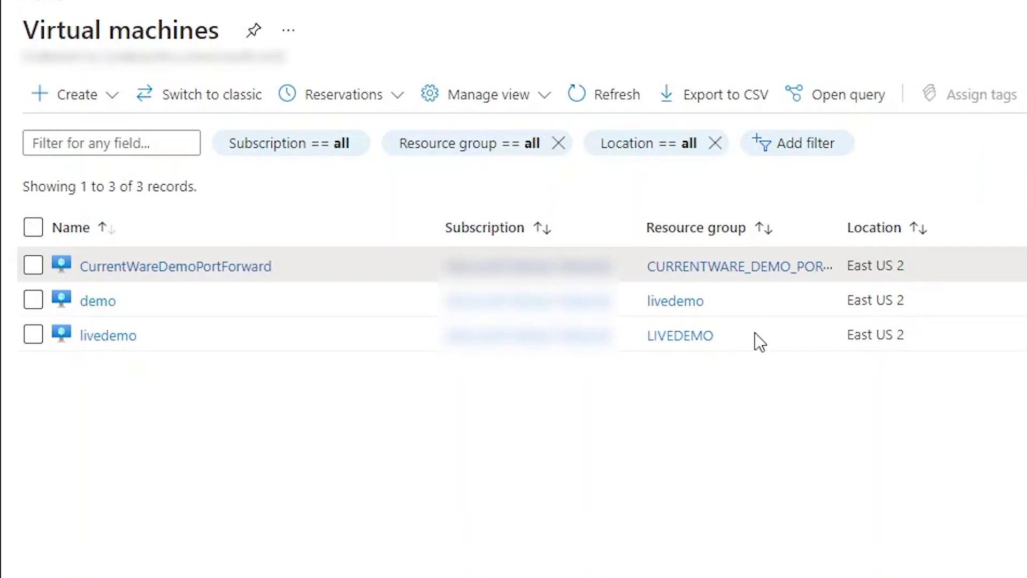
# - On CurrentWareDemoPortForward's Networking page, add inbound rule CurrentWarePorts allowing destination ports 8990-8998,1433-1434
pyautogui.click(210, 266)
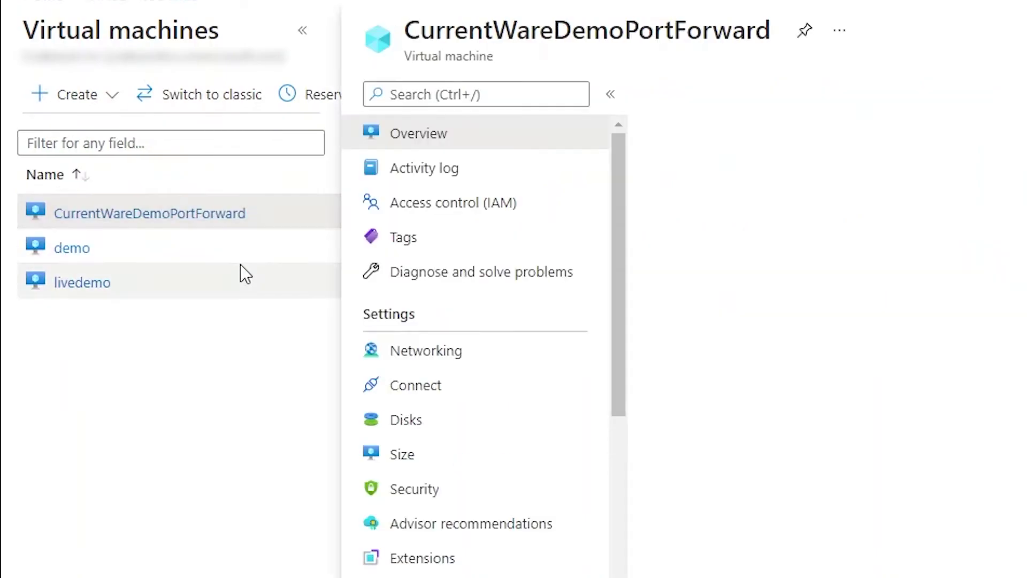
pyautogui.click(311, 354)
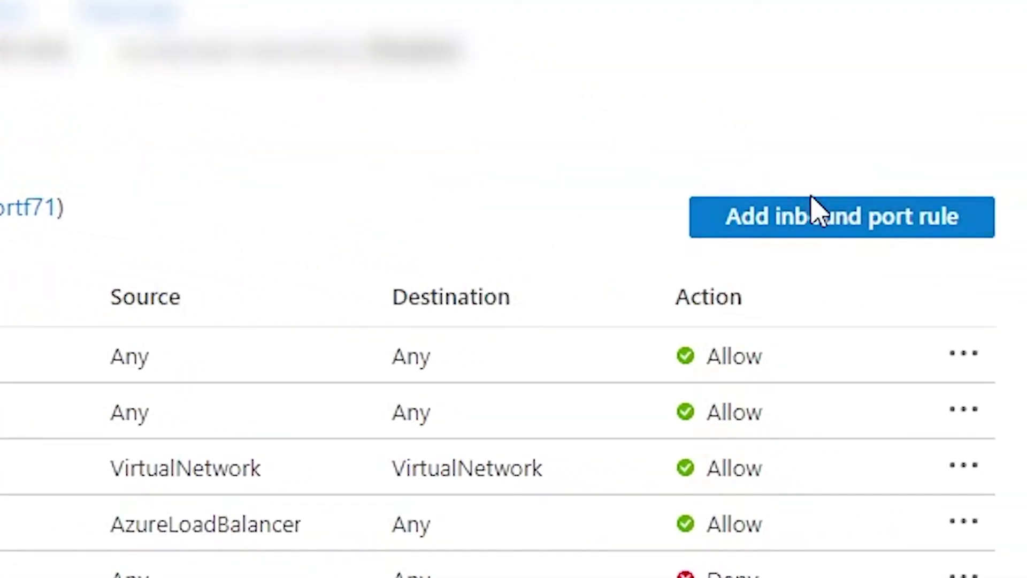
pyautogui.click(823, 227)
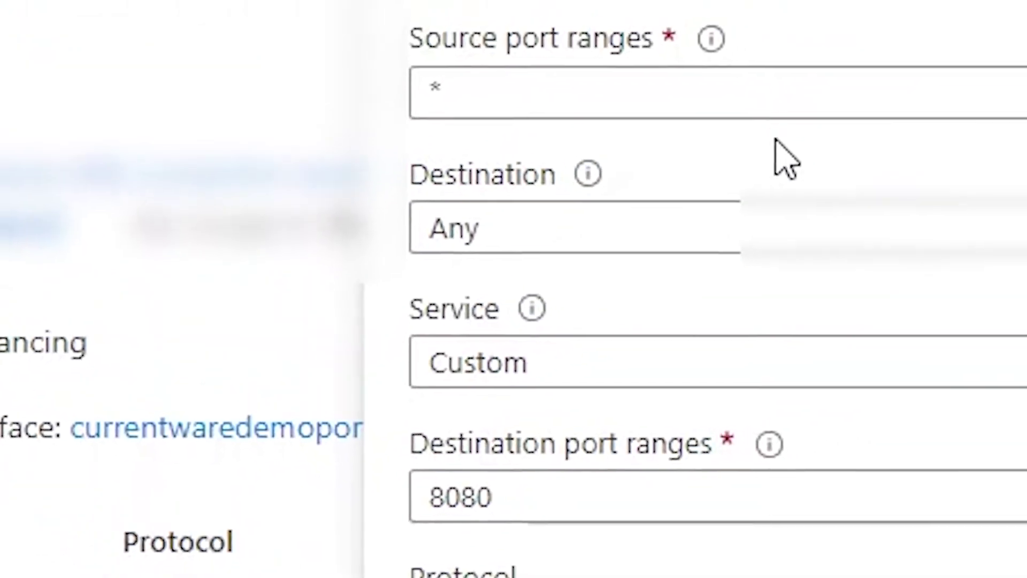
pyautogui.doubleClick(509, 404)
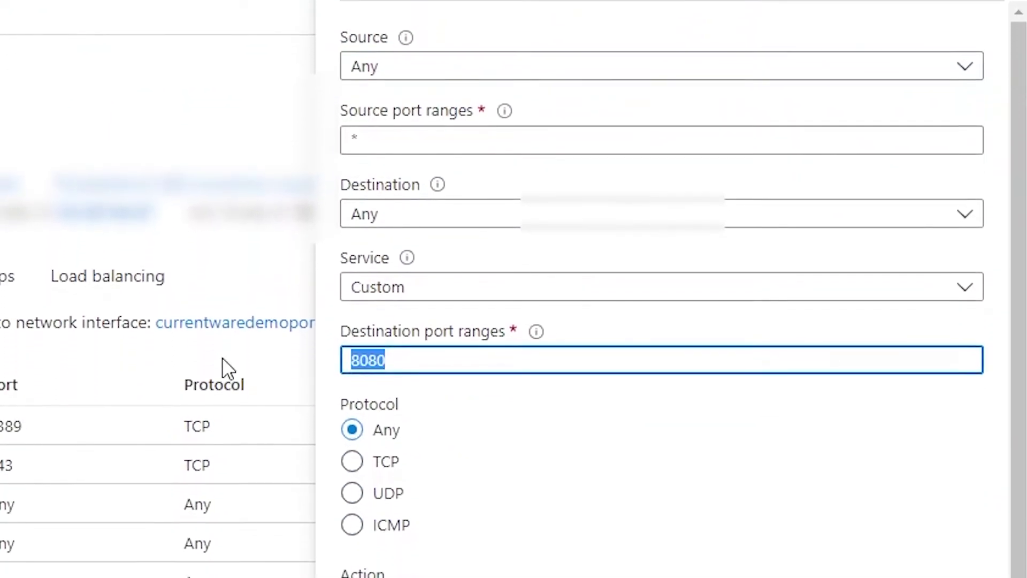
pyautogui.press('Home')
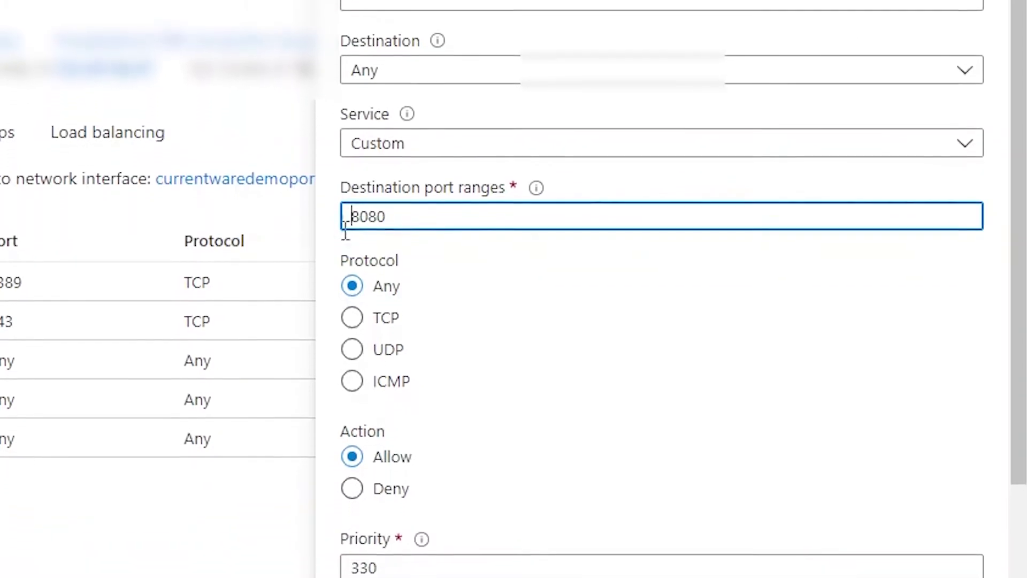
pyautogui.press('Delete')
pyautogui.press('Delete')
pyautogui.press('Delete')
pyautogui.press('Delete')
pyautogui.write('8990-8998,1433-1434')
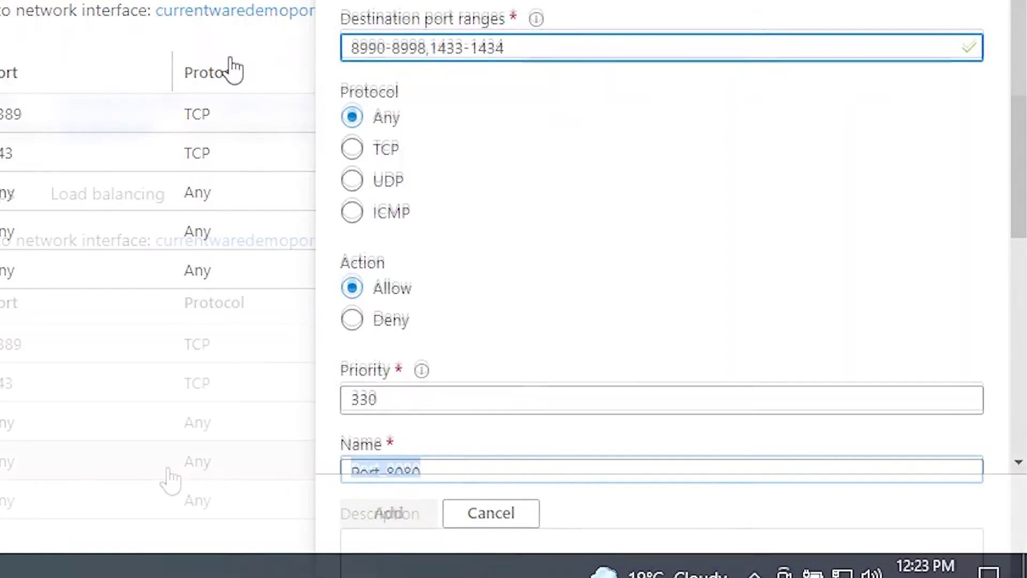
pyautogui.write('CurrentWa')
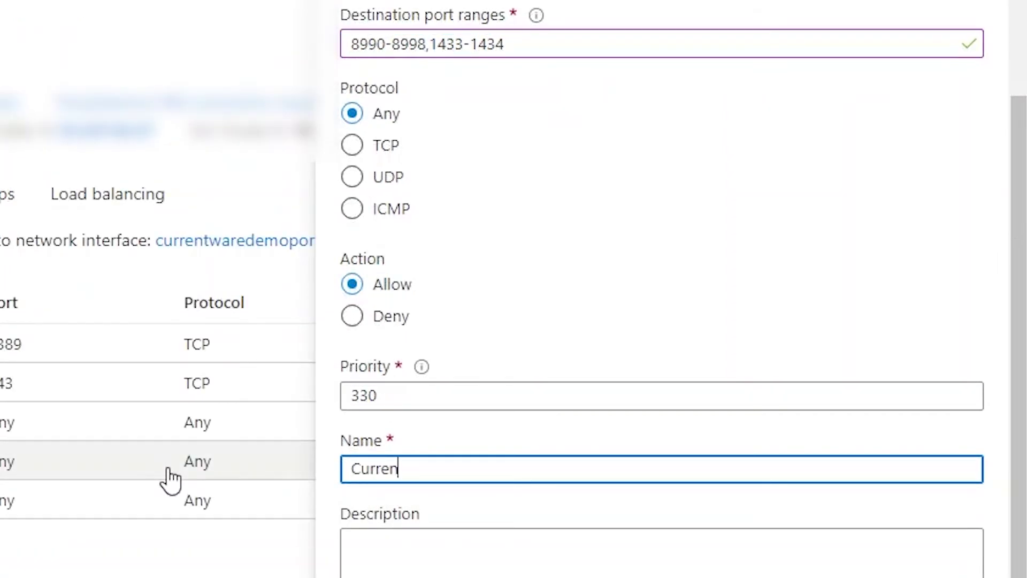
pyautogui.write('rePorts')
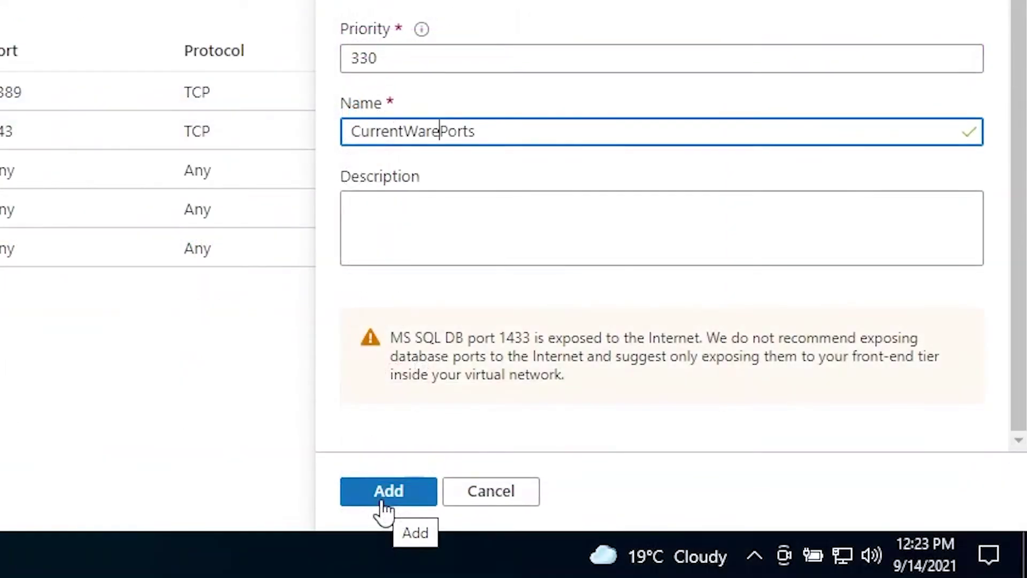
pyautogui.click(383, 500)
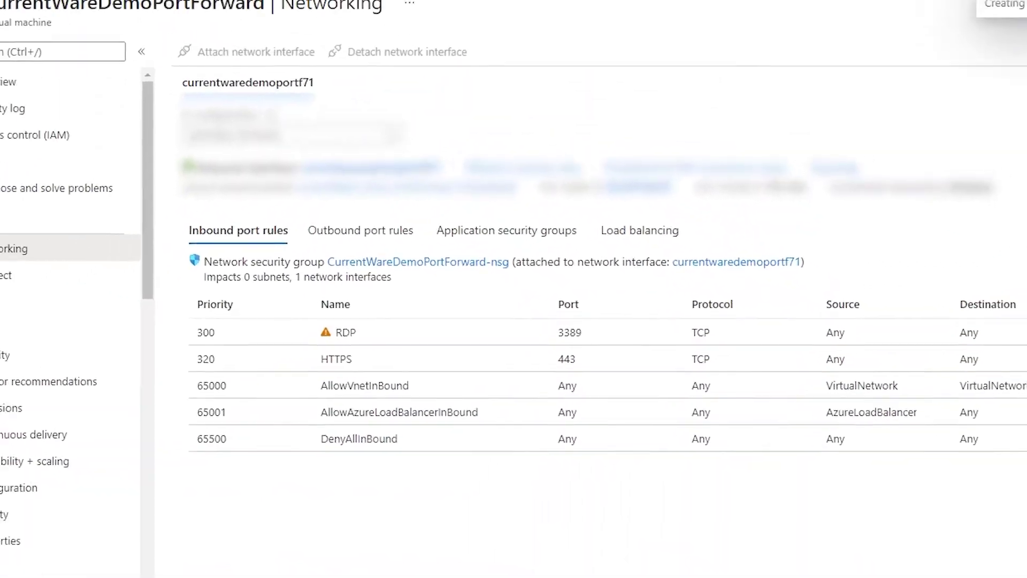
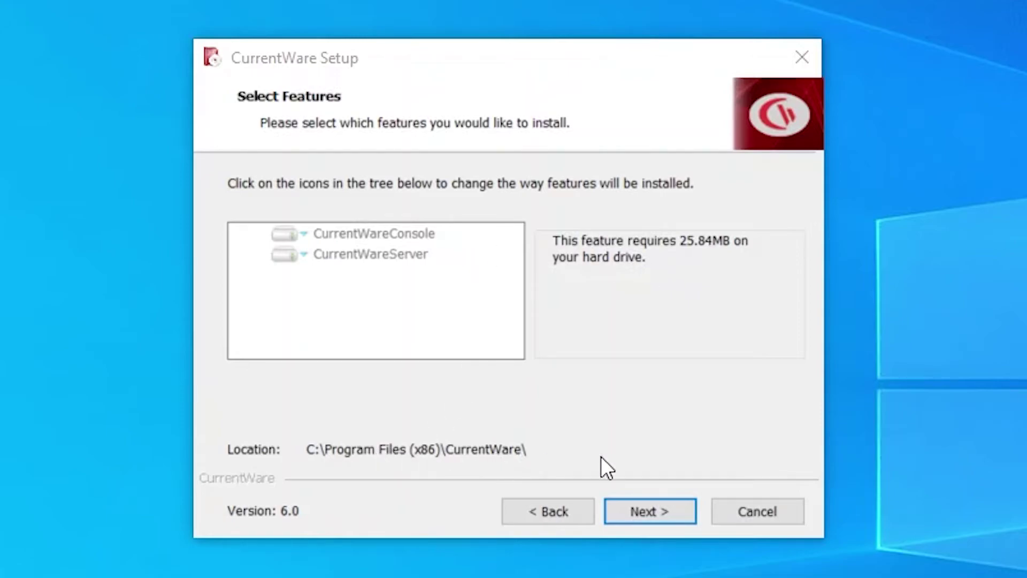
# - Install the CurrentWare server and console solutions and complete the setup wizard
pyautogui.click(648, 502)
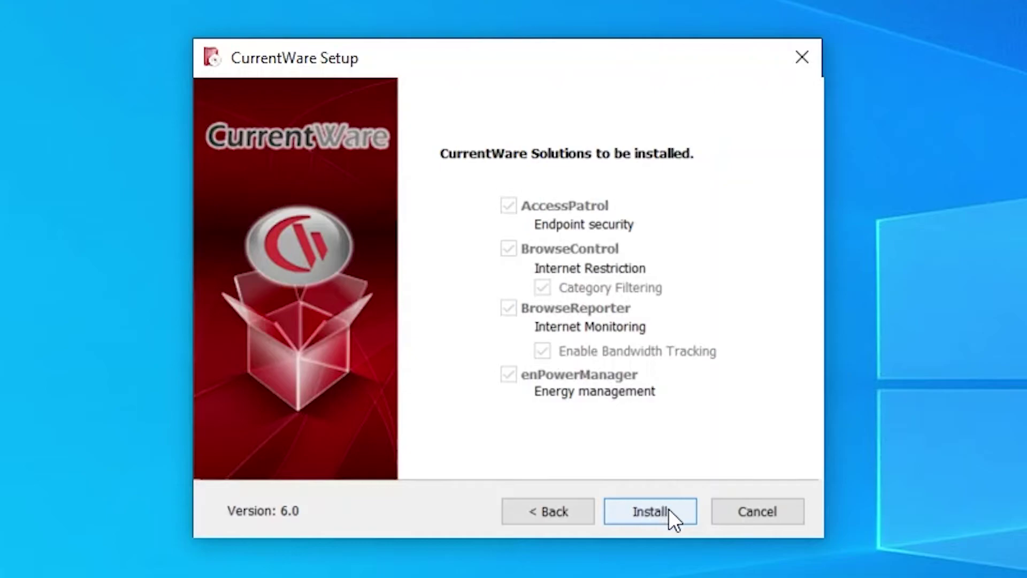
pyautogui.click(668, 510)
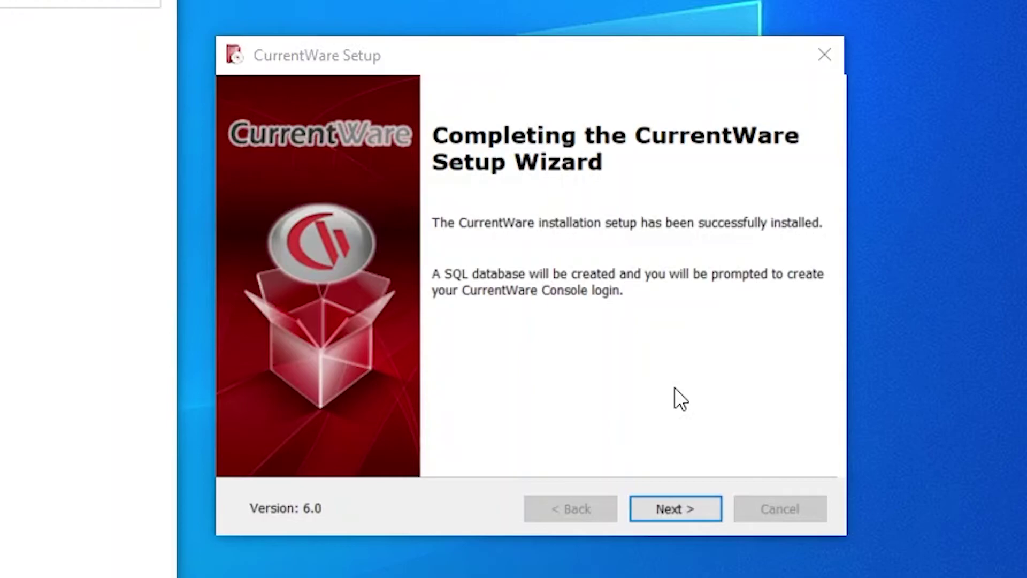
pyautogui.click(698, 512)
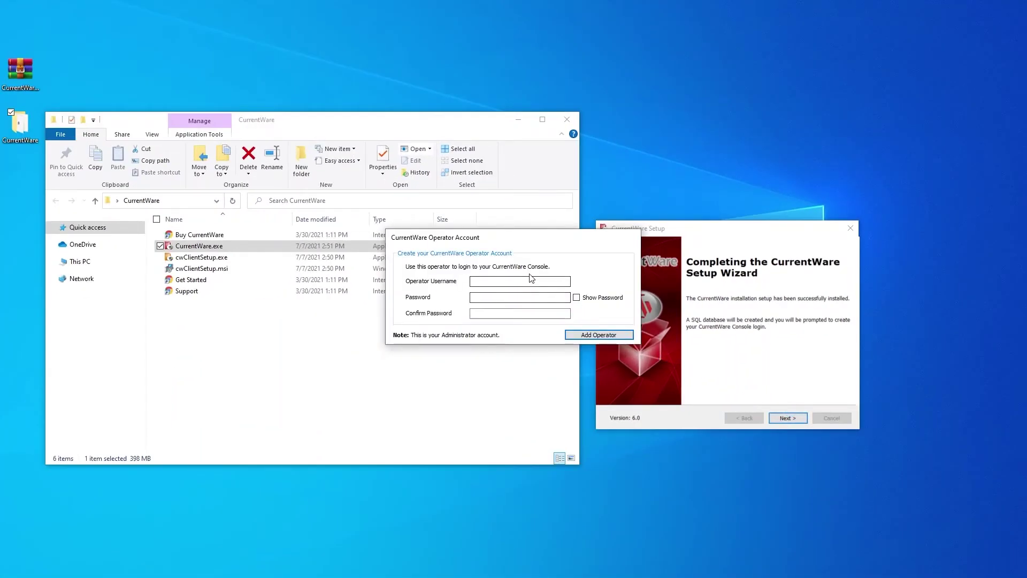
# - Add an operator account with username 'admin' and a confirmed password
pyautogui.click(543, 281)
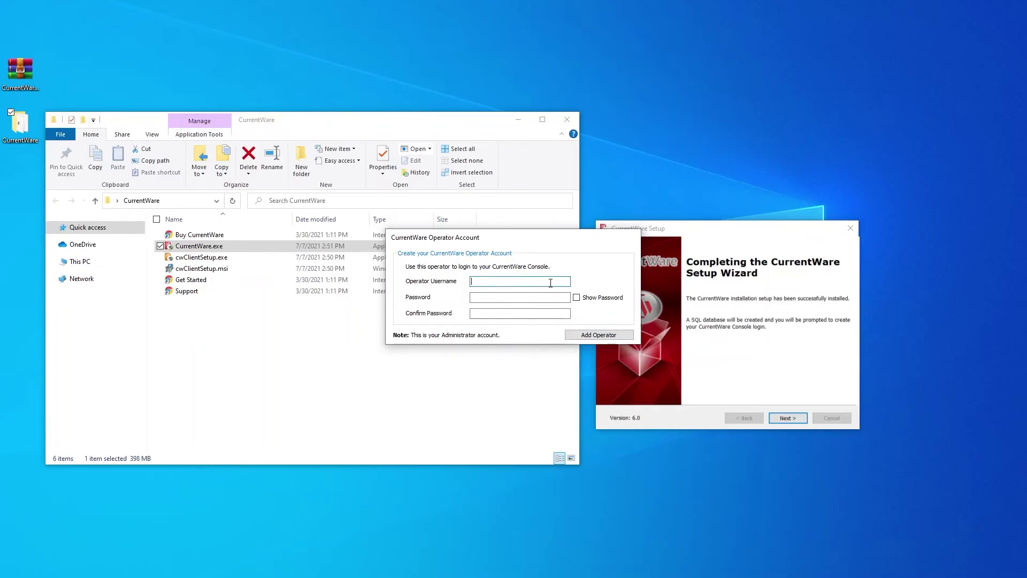
pyautogui.write('admin')
pyautogui.press('Tab')
pyautogui.write('*****')
pyautogui.press('Tab')
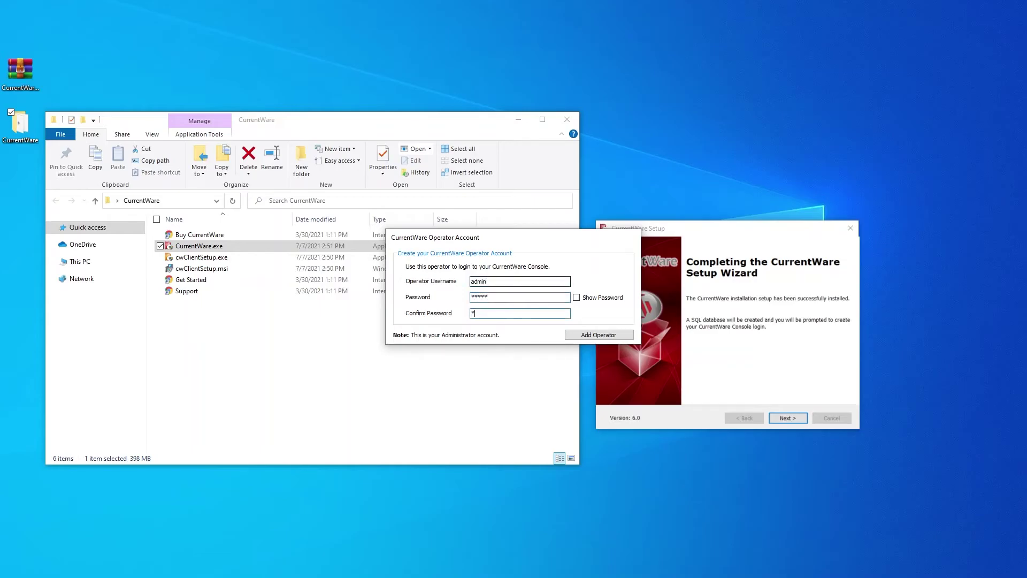
pyautogui.write('*****')
pyautogui.click(592, 336)
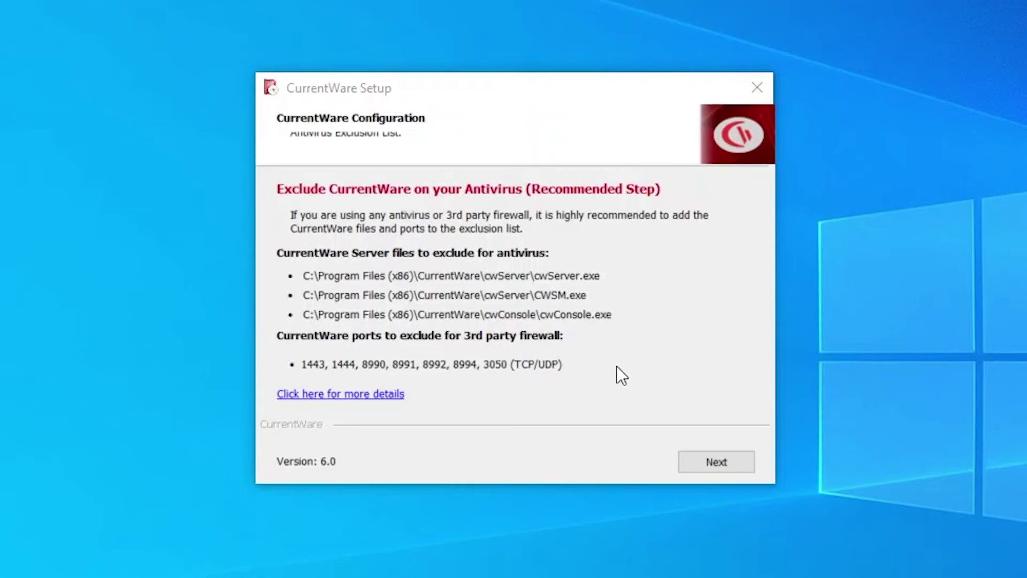
# - Pass the antivirus exclusion advice and finish setup with the CurrentWare Console launching
pyautogui.click(743, 463)
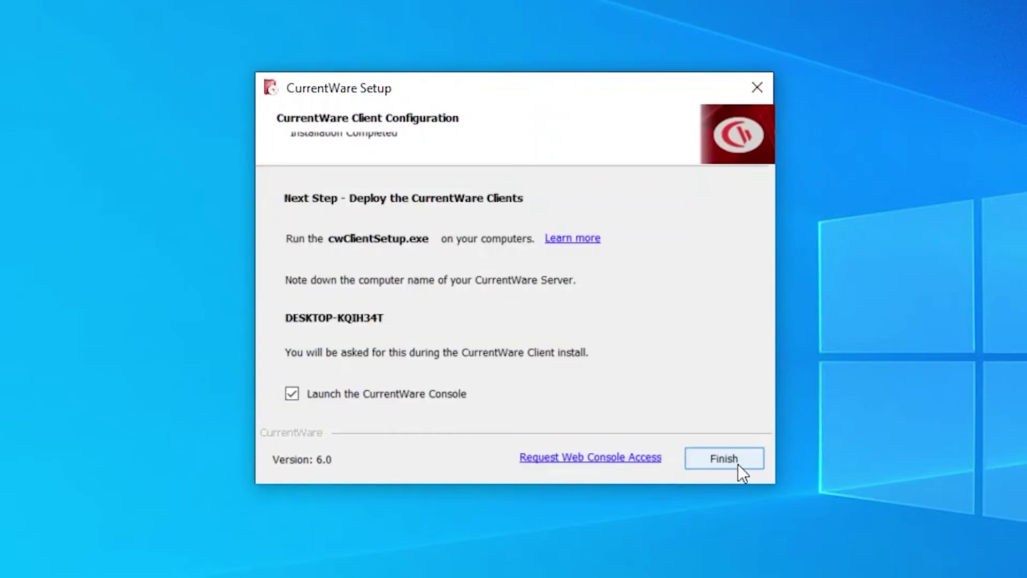
pyautogui.click(738, 463)
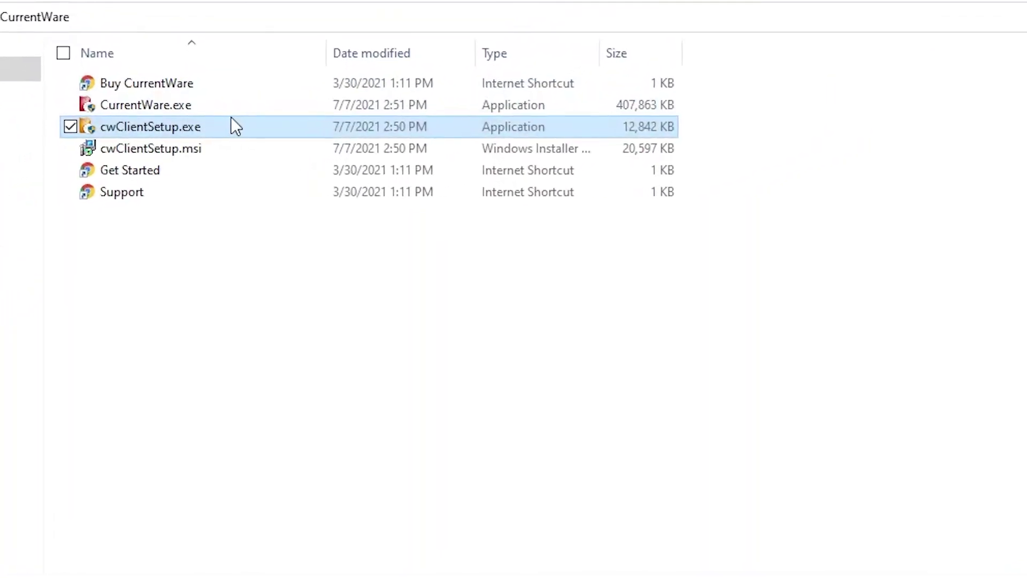
# - Run cwClientSetup.exe, paste the server's computer name as Server, and install the client
pyautogui.doubleClick(231, 126)
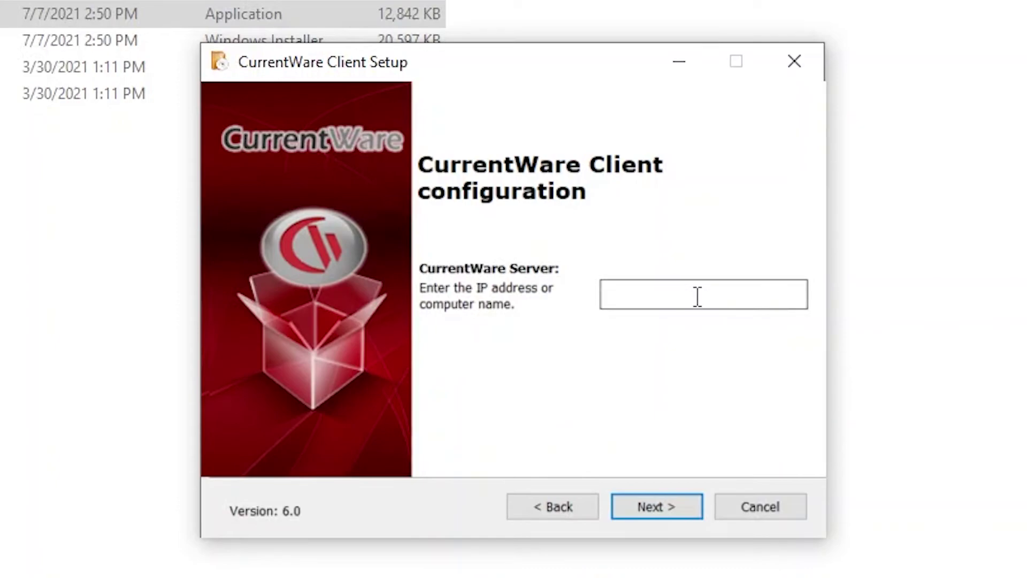
pyautogui.click(697, 295)
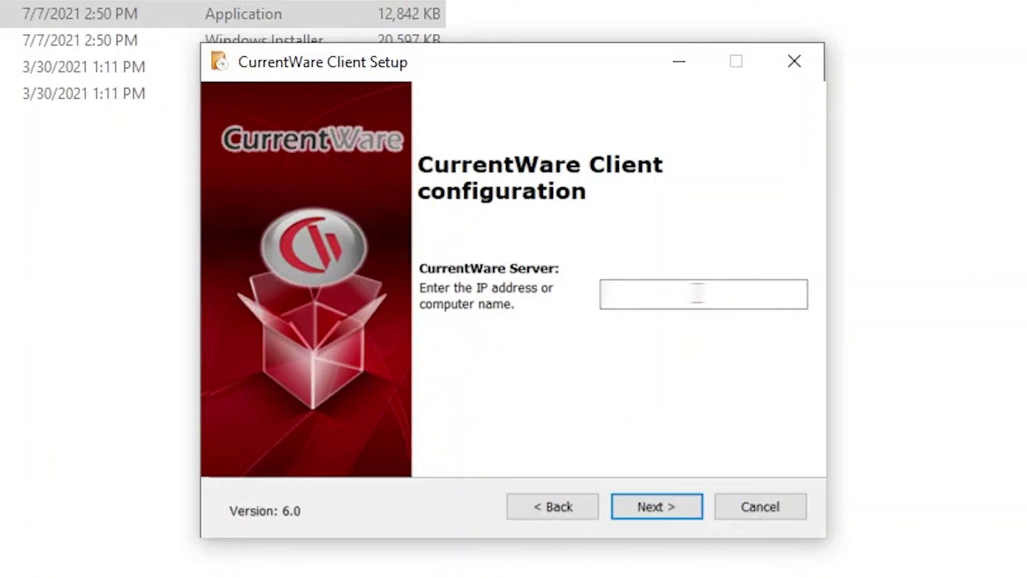
pyautogui.rightClick(697, 297)
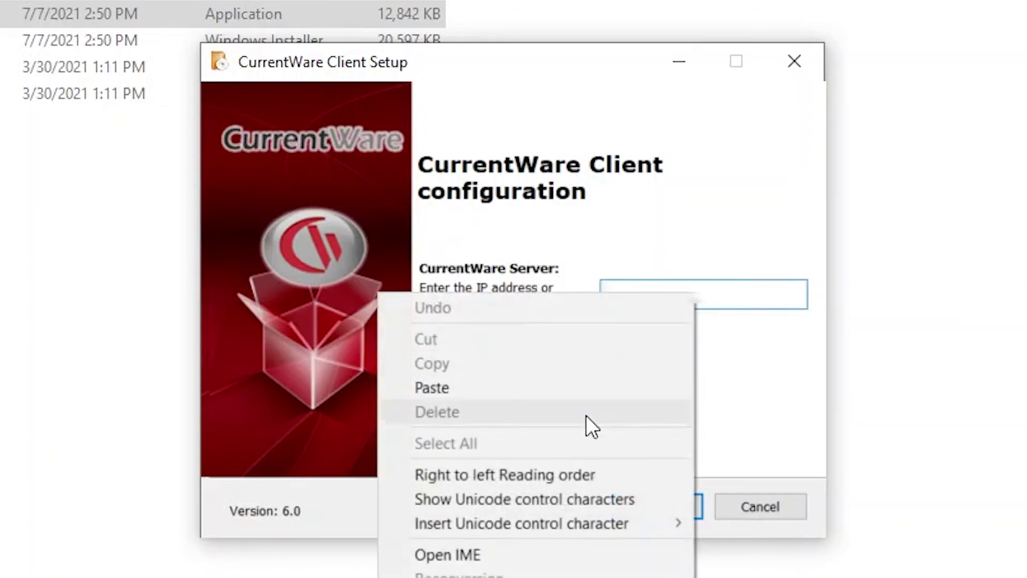
pyautogui.click(534, 386)
pyautogui.click(689, 507)
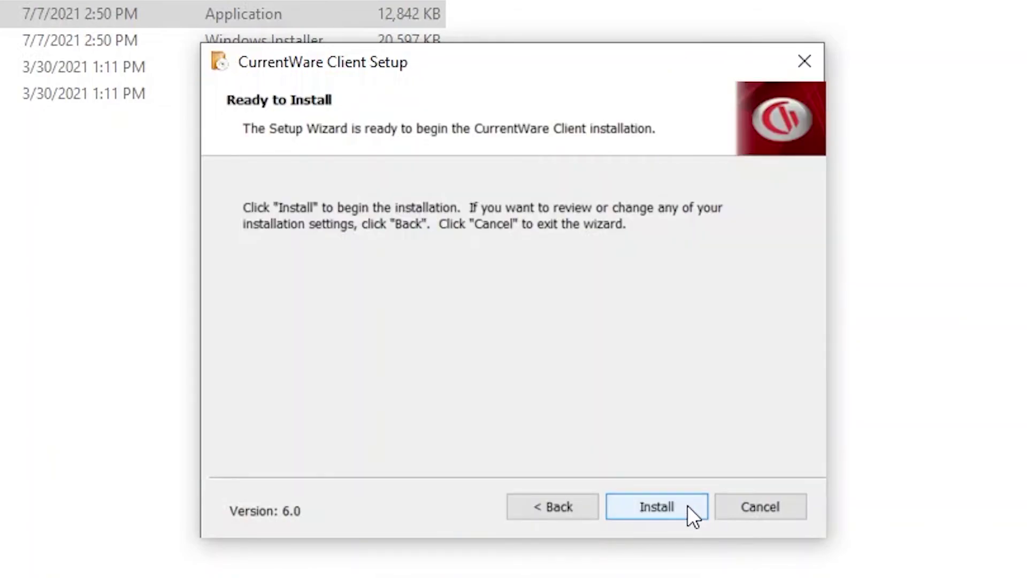
pyautogui.click(688, 506)
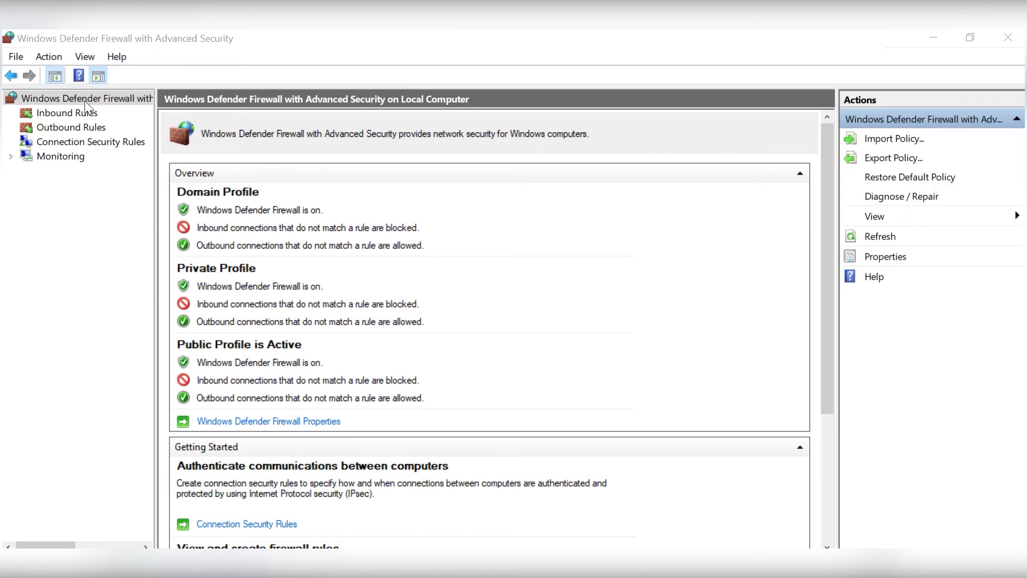
# - Start a new port-based inbound firewall rule
pyautogui.click(82, 112)
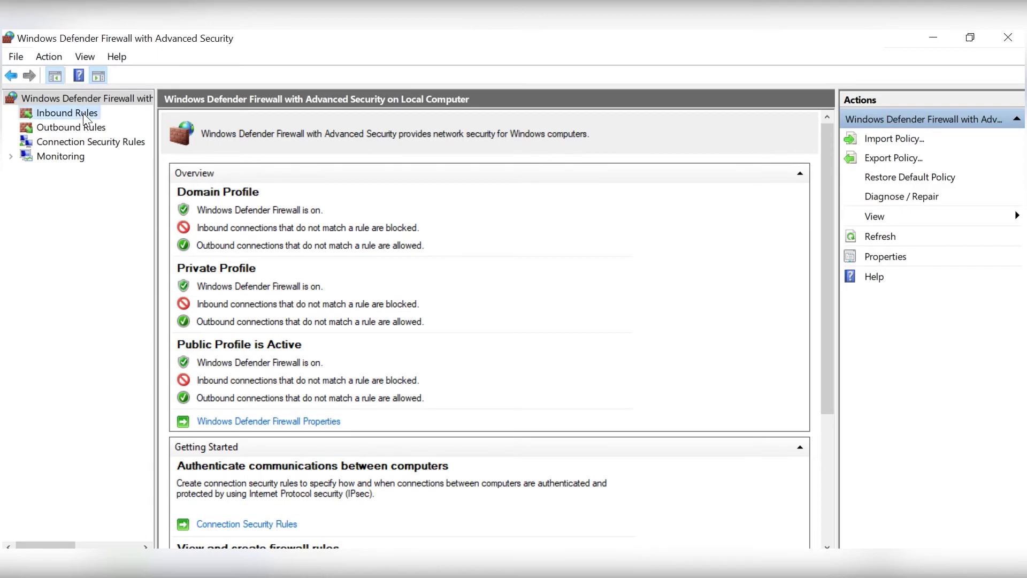
pyautogui.rightClick(83, 113)
pyautogui.click(111, 124)
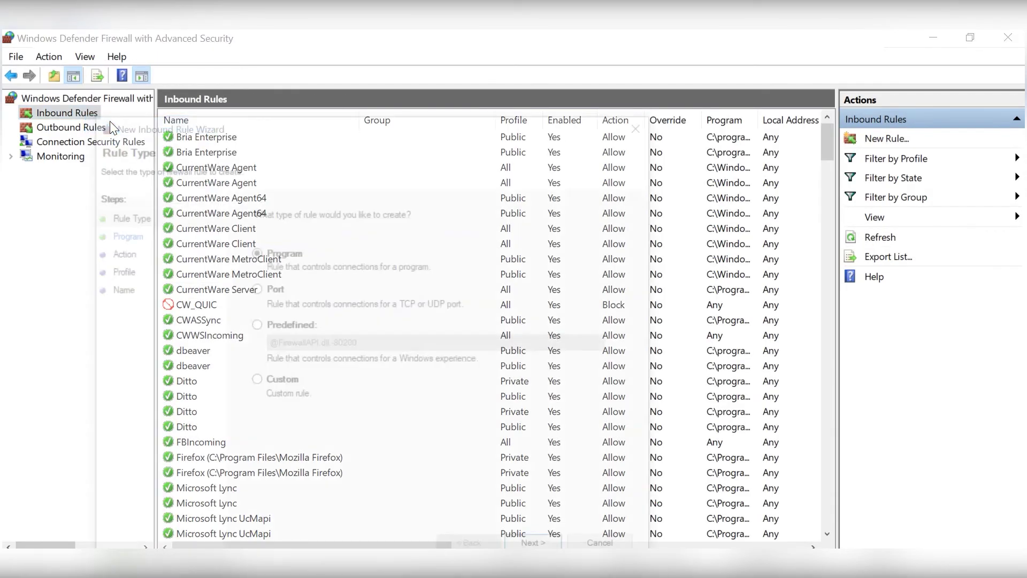
pyautogui.moveTo(278, 131); pyautogui.dragTo(305, 103)
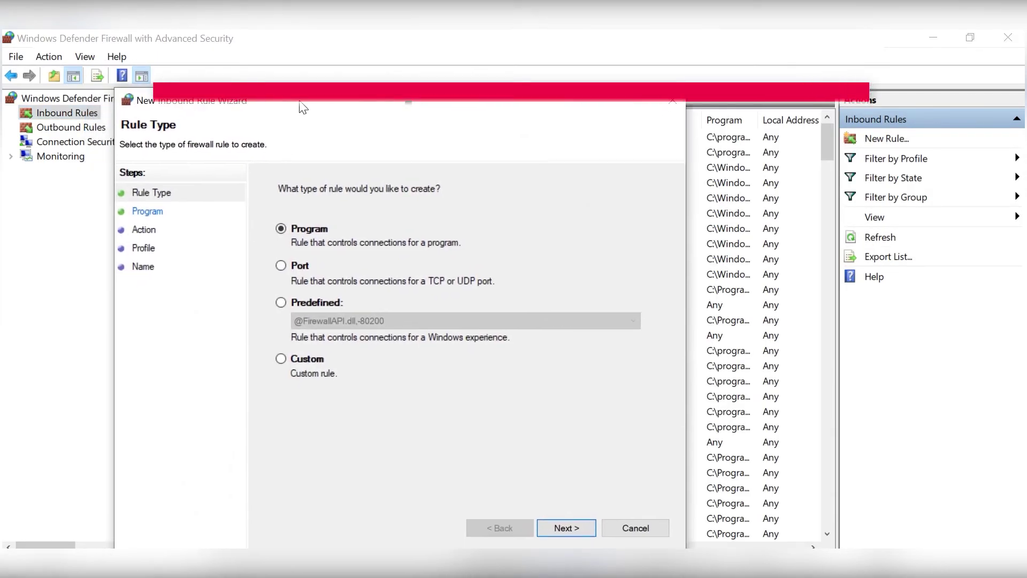
pyautogui.click(284, 263)
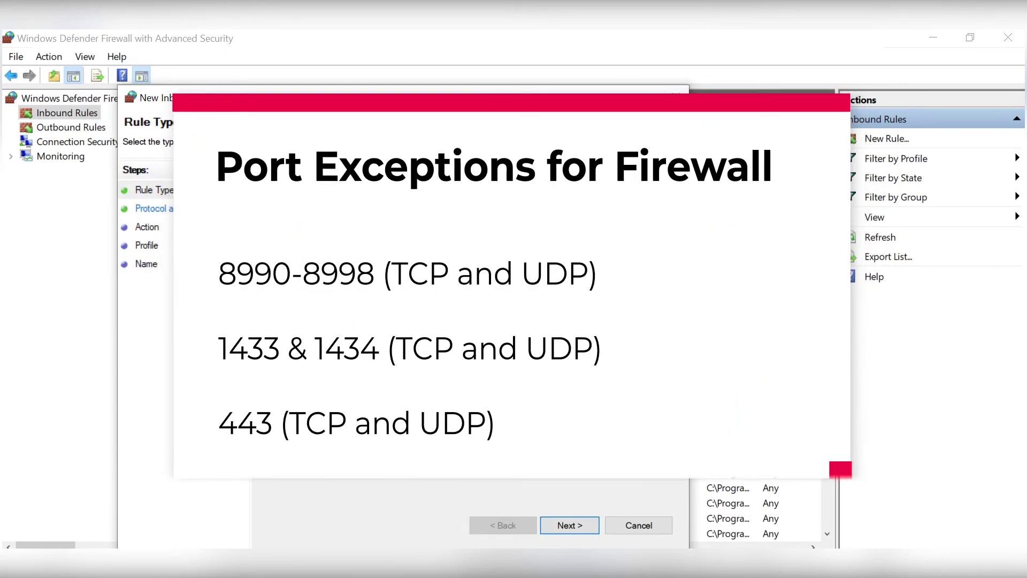
pyautogui.click(569, 524)
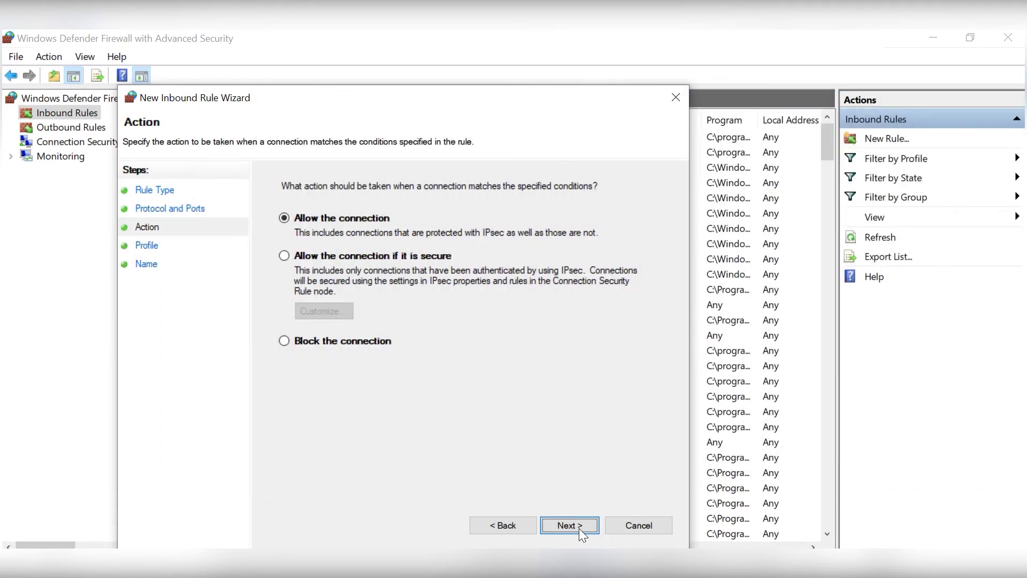
# - Allow the connection on all profiles and name the rule 'CurrentWare 8990-8992 TCP'
pyautogui.click(579, 526)
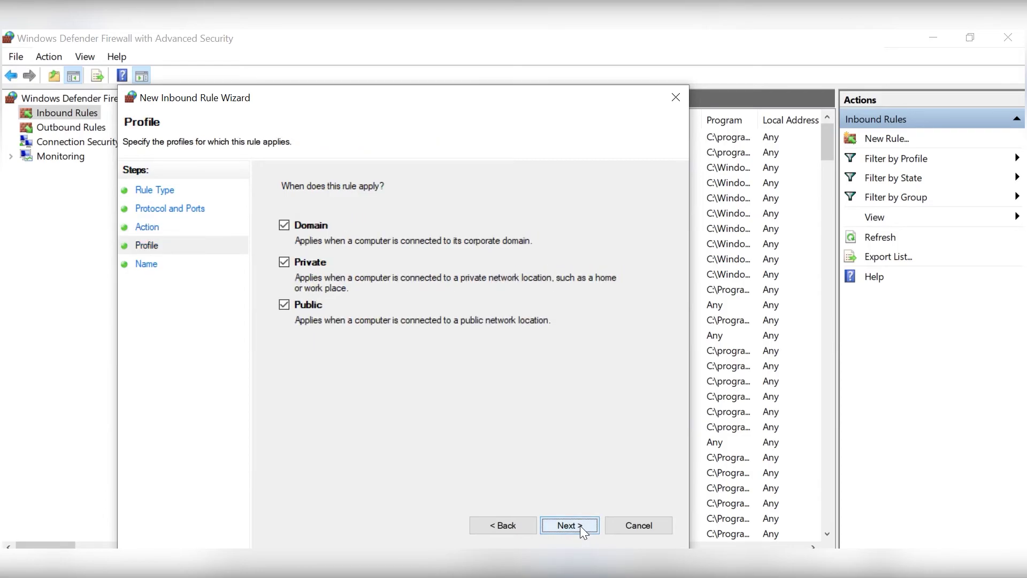
pyautogui.click(581, 525)
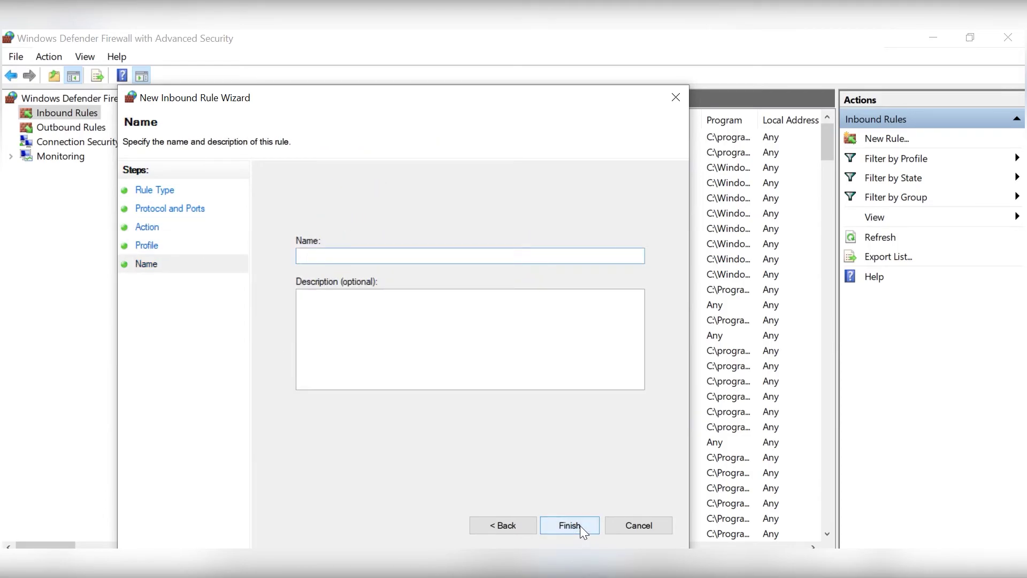
pyautogui.write('CurrentWare 8')
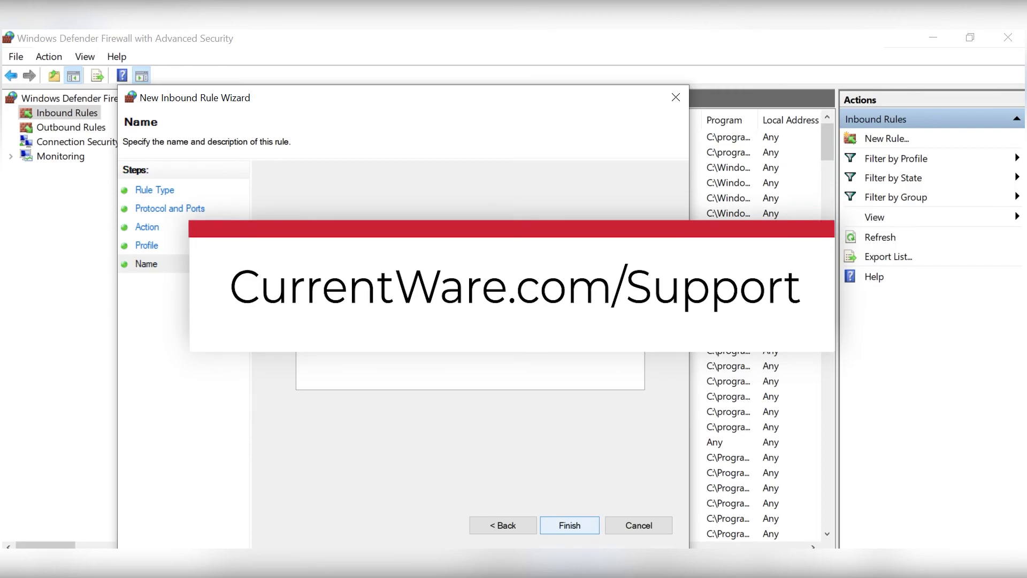
pyautogui.click(582, 526)
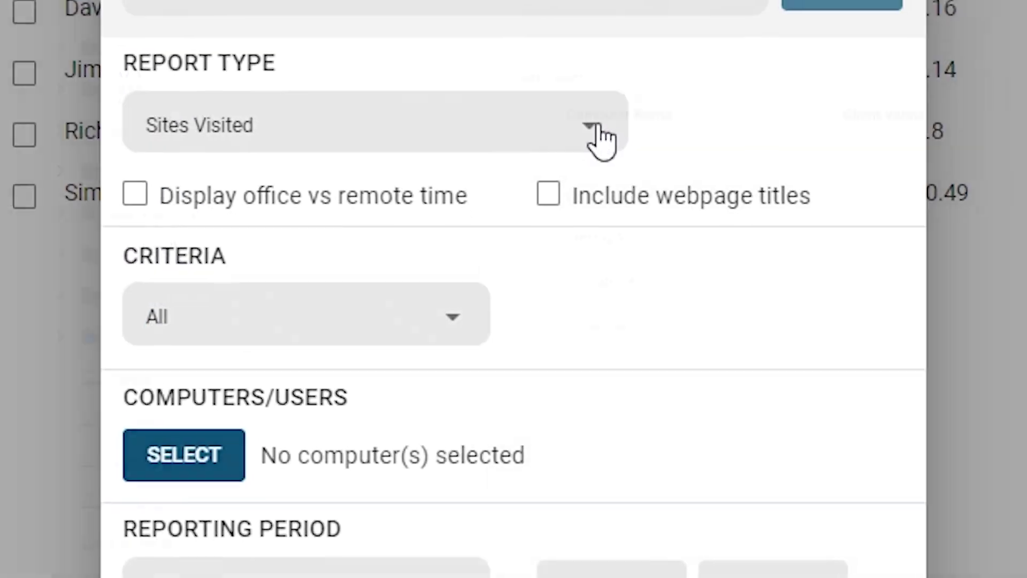
# - Enter the operator's password on the web console login page and sign in
pyautogui.click(597, 128)
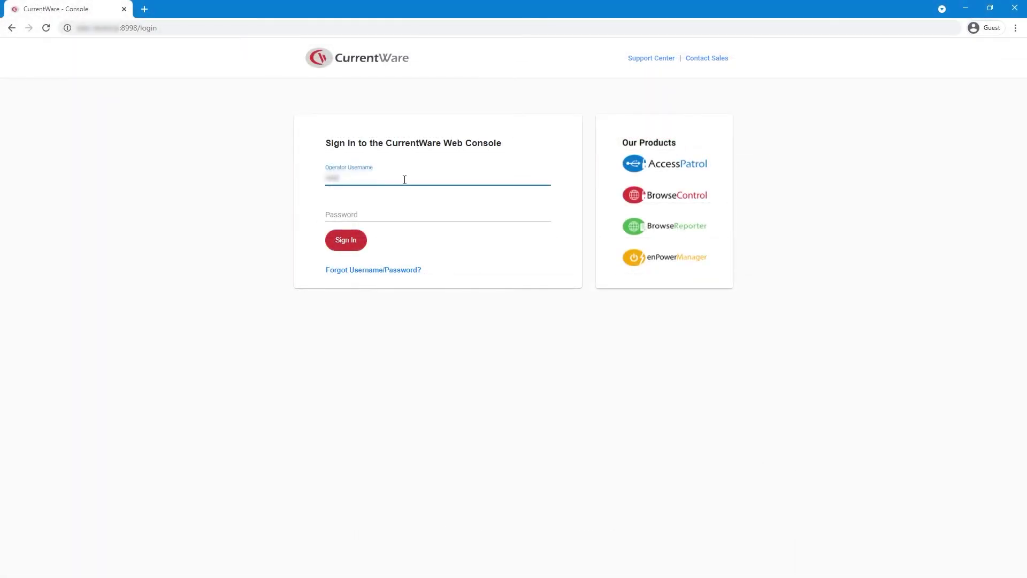
pyautogui.click(402, 212)
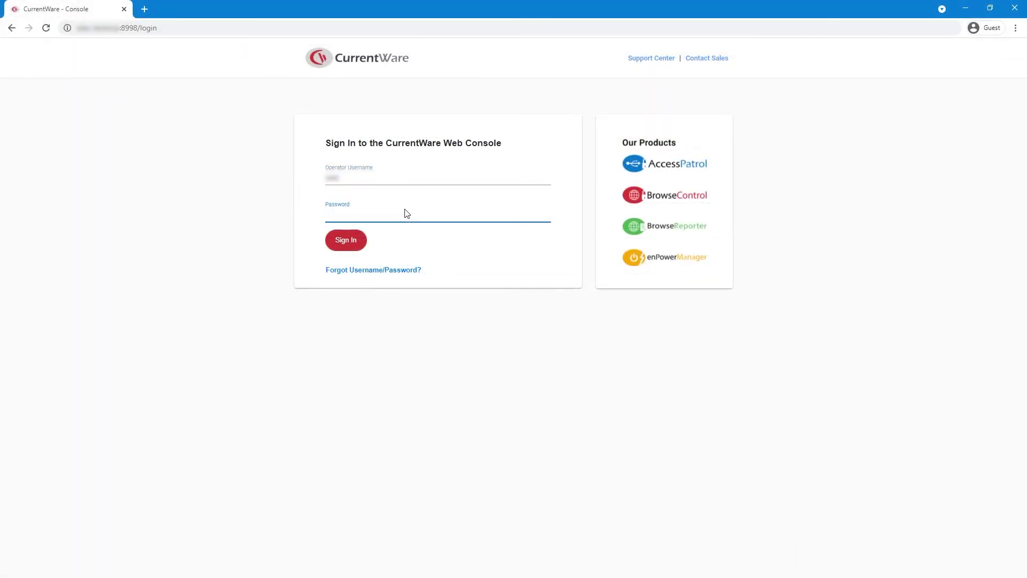
pyautogui.click(356, 243)
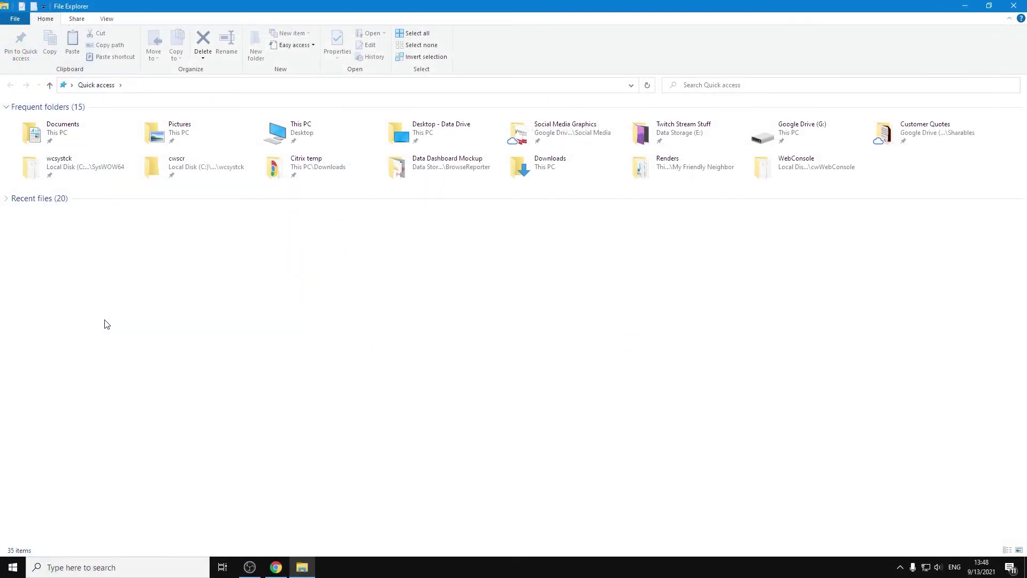
# - Browse to C:\Program Files (x86)\CurrentWare\cwWebConsole\WebConsole and choose Open with for app-config.json
pyautogui.doubleClick(267, 145)
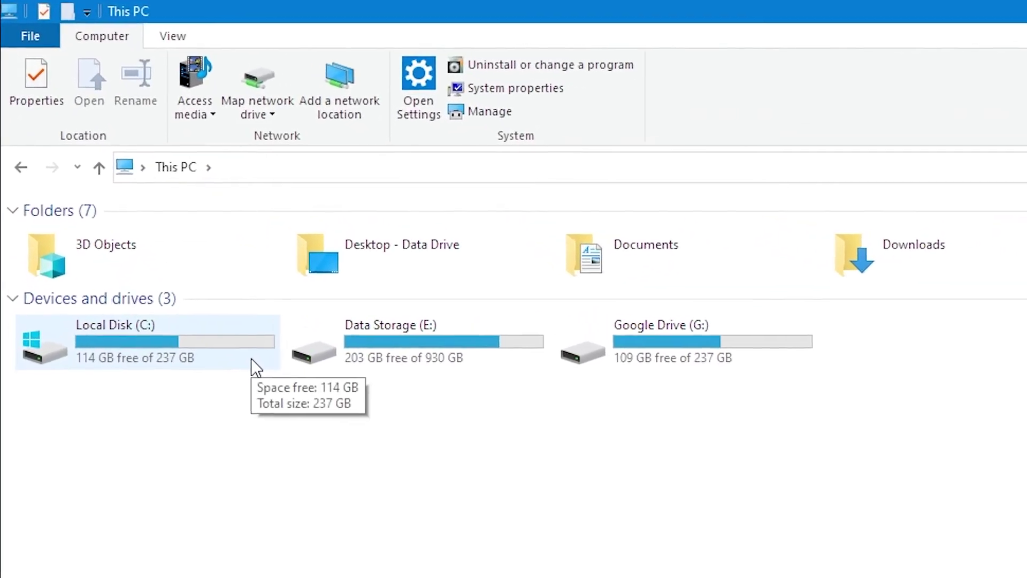
pyautogui.click(126, 181)
pyautogui.doubleClick(294, 397)
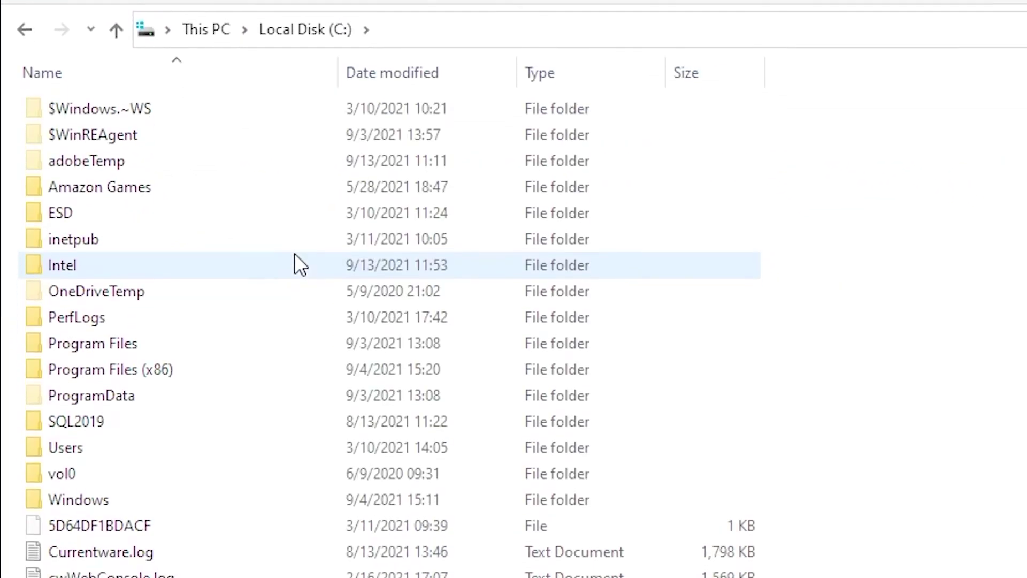
pyautogui.click(212, 378)
pyautogui.doubleClick(213, 378)
pyautogui.doubleClick(154, 214)
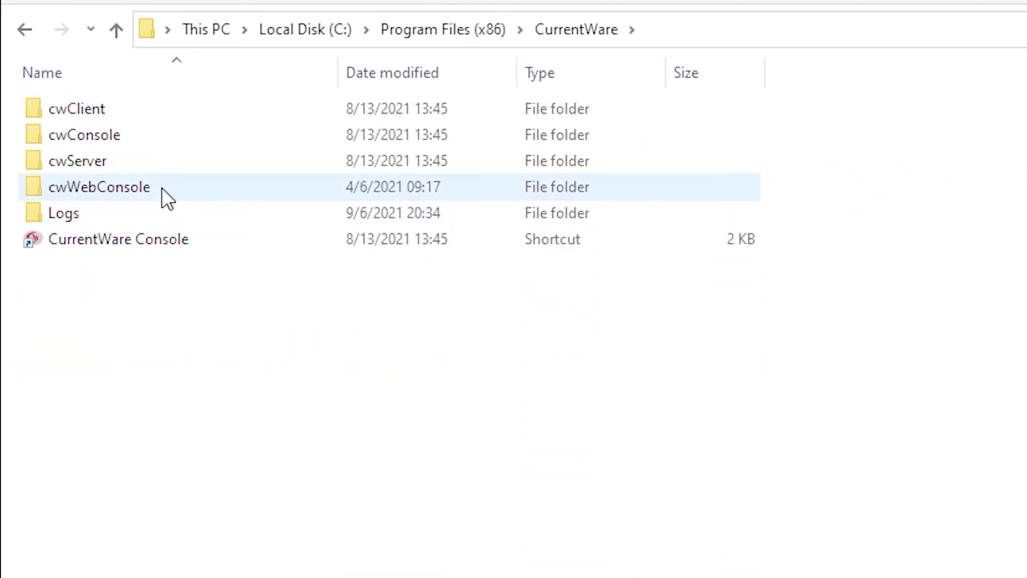
pyautogui.doubleClick(161, 186)
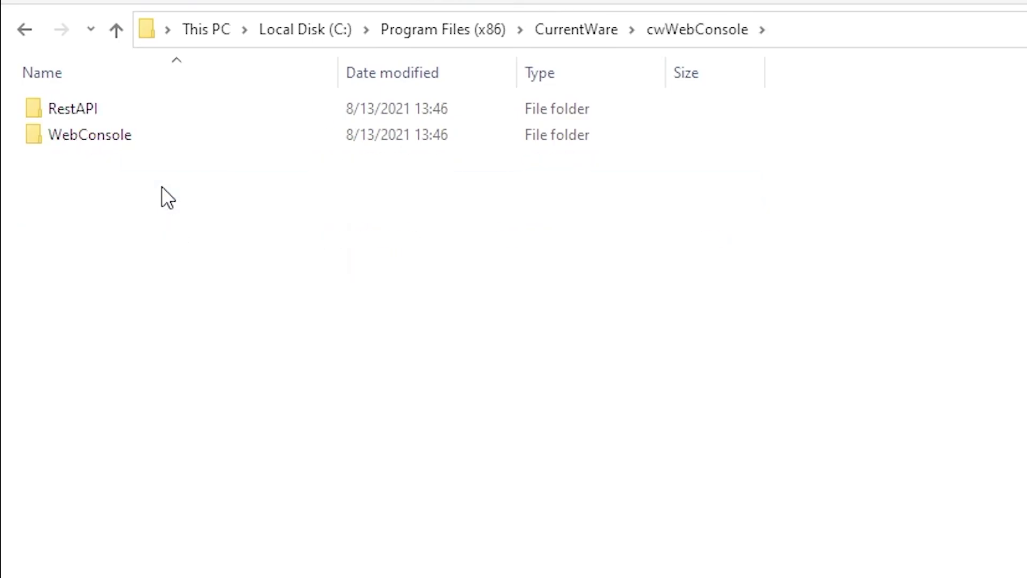
pyautogui.doubleClick(145, 133)
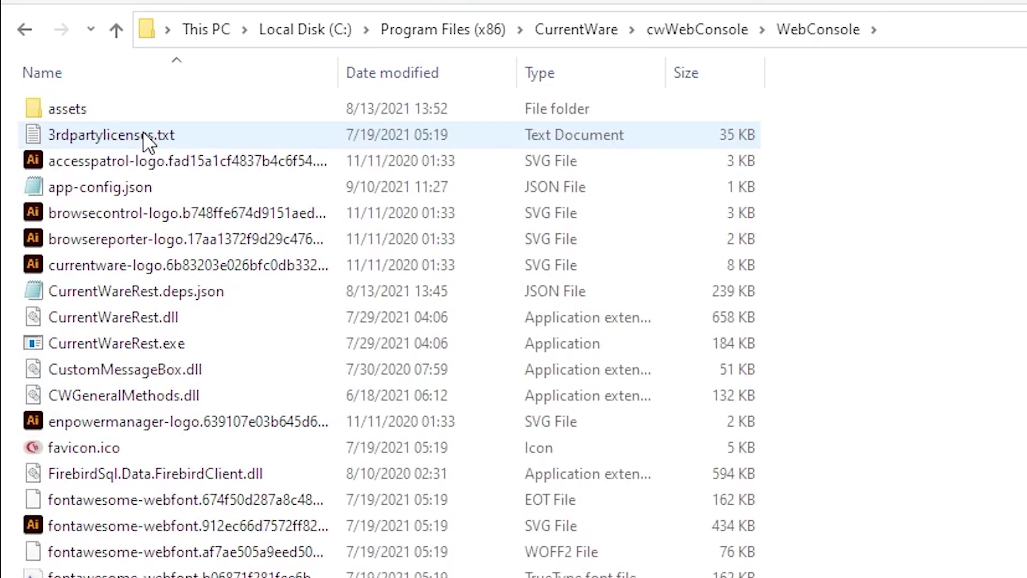
pyautogui.rightClick(143, 192)
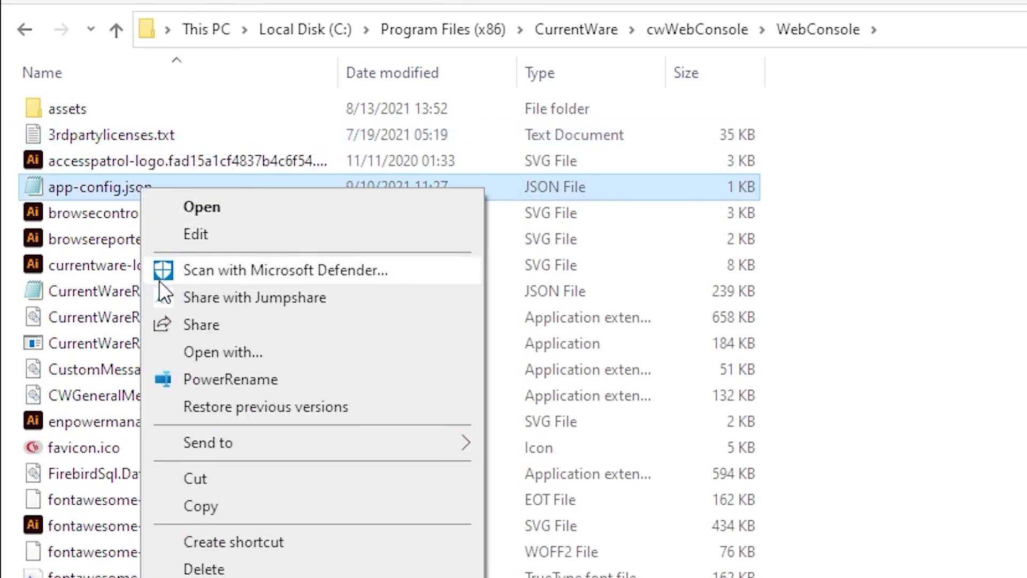
pyautogui.click(165, 353)
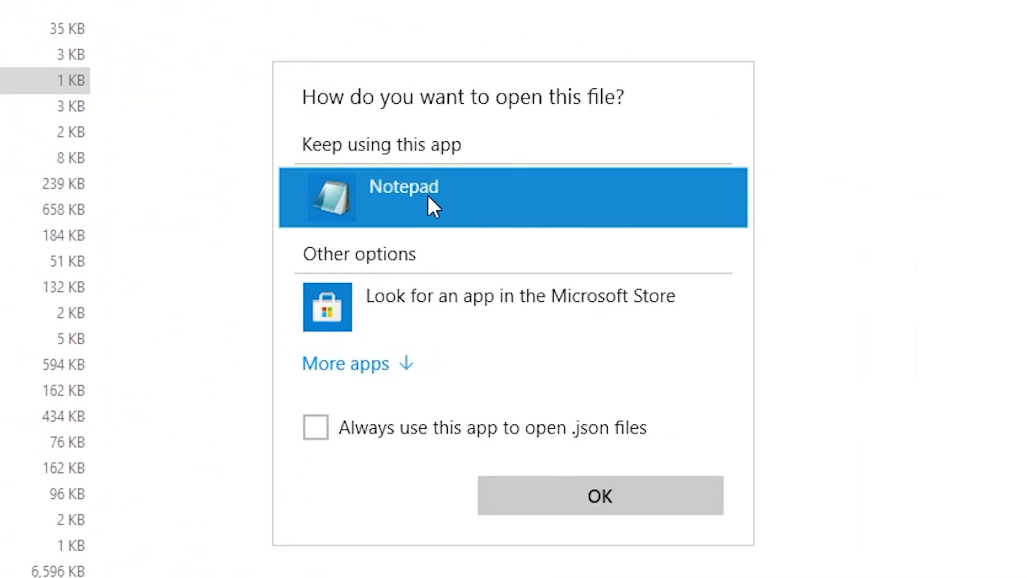
# - In Notepad, replace the API_URL host in app-config.json with 10.0.0.5 and save
pyautogui.click(503, 510)
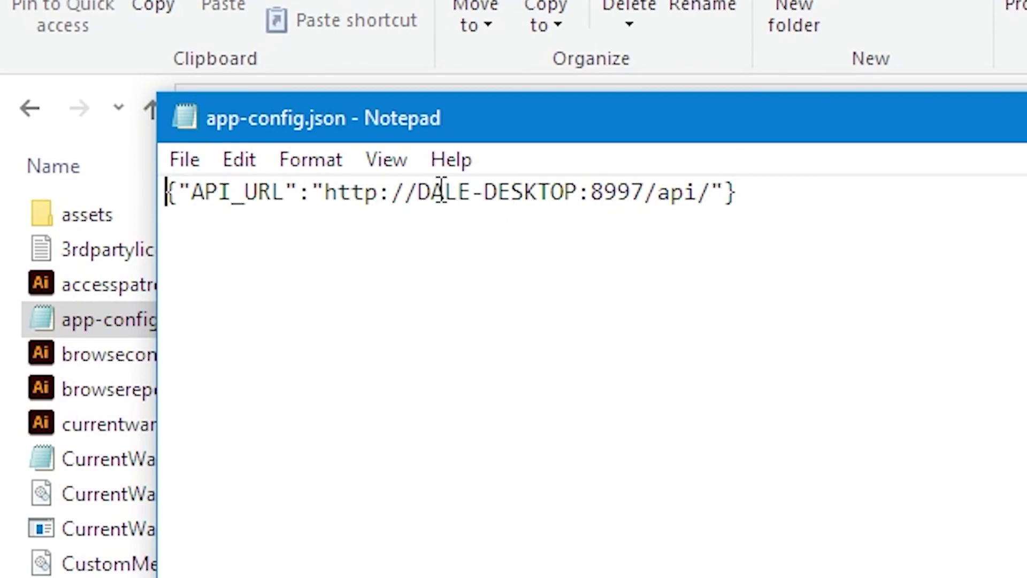
pyautogui.moveTo(418, 193); pyautogui.dragTo(578, 196)
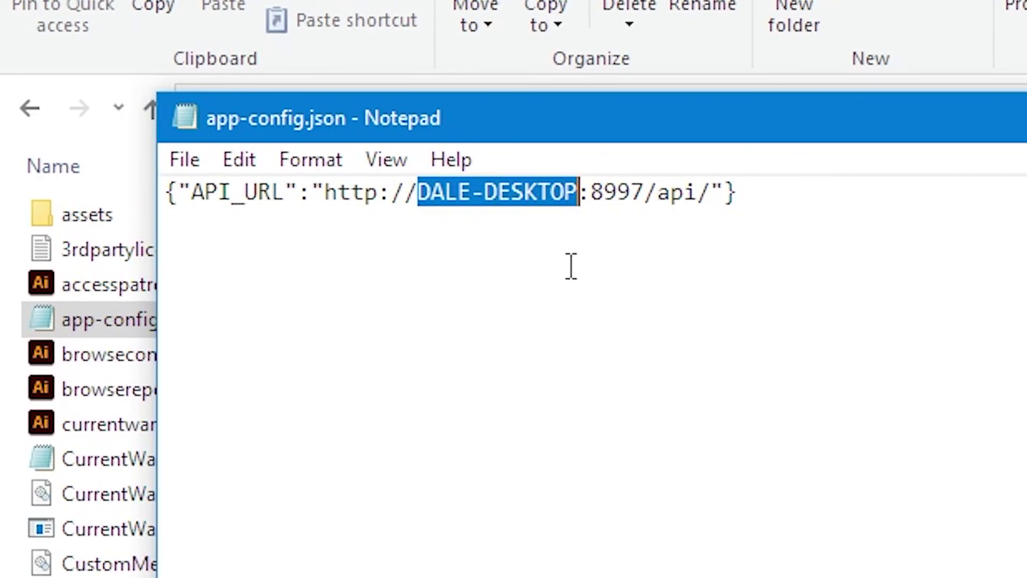
pyautogui.write('10.0.0.5')
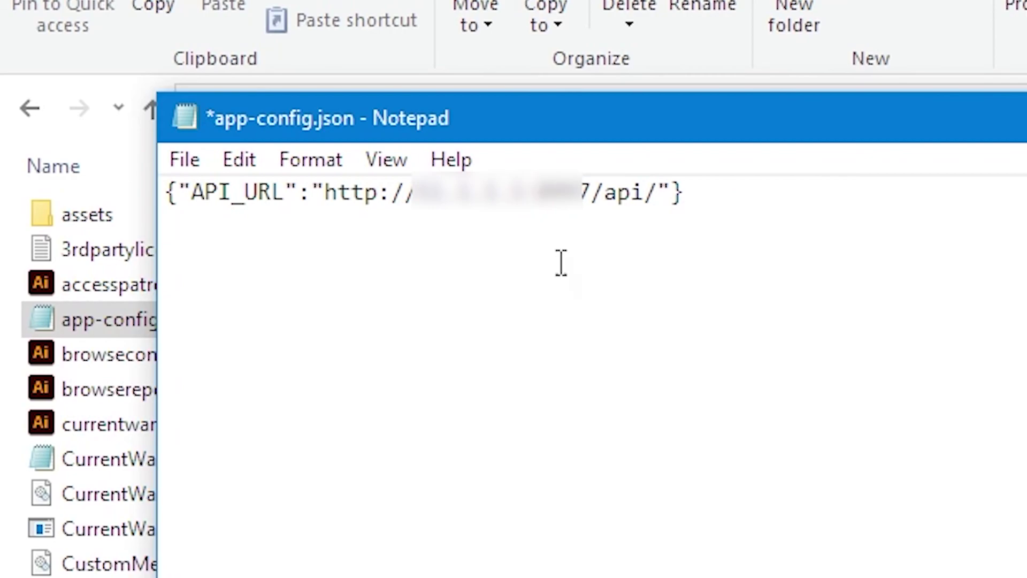
pyautogui.click(193, 161)
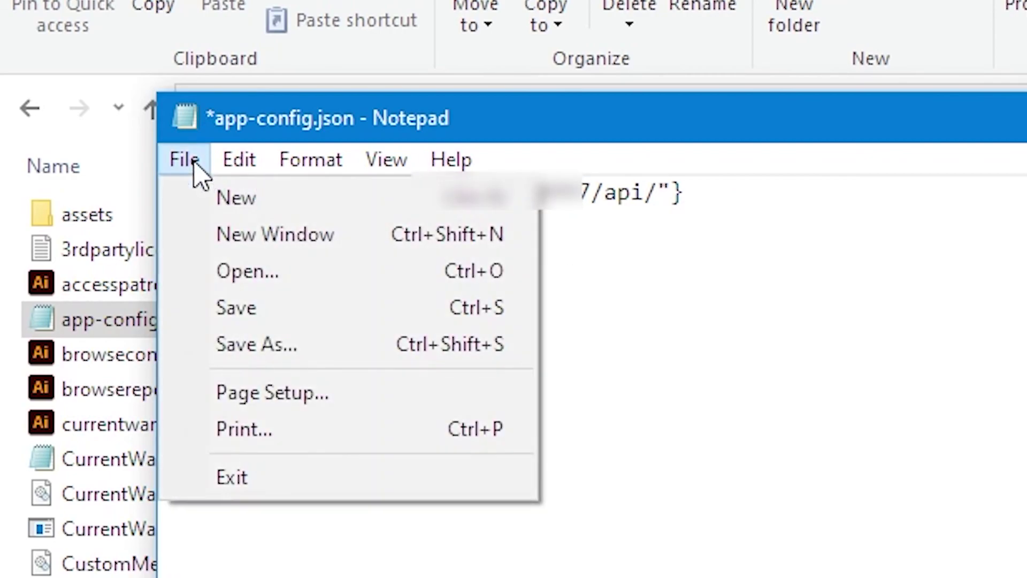
pyautogui.click(201, 306)
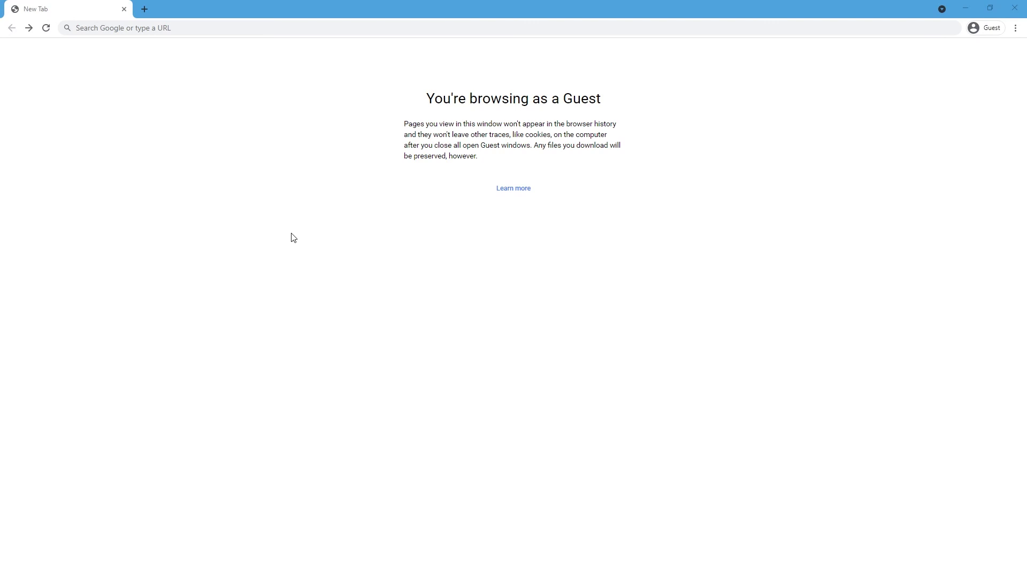
# - Load 'zoom desktop:8998' in the browser and enter username 'admin' on the login page
pyautogui.click(161, 30)
pyautogui.write('zoom desktop')
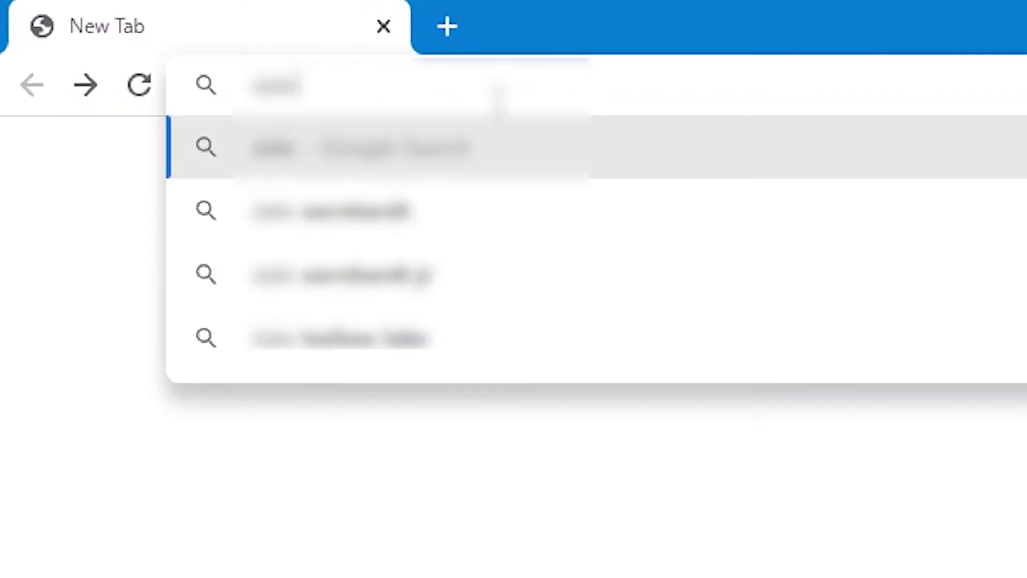
pyautogui.write(':8998')
pyautogui.press('Return')
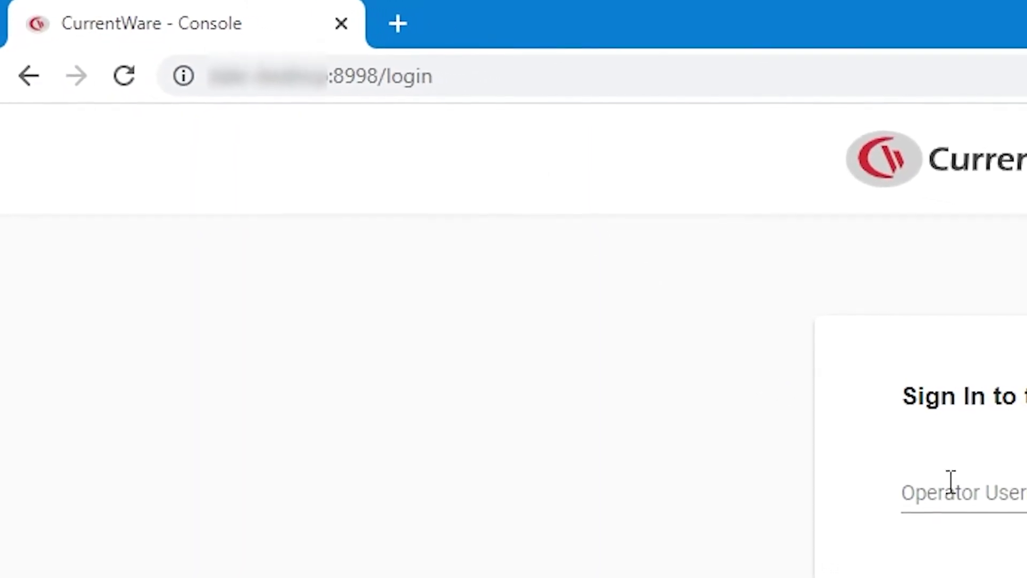
pyautogui.click(963, 492)
pyautogui.write('admin')
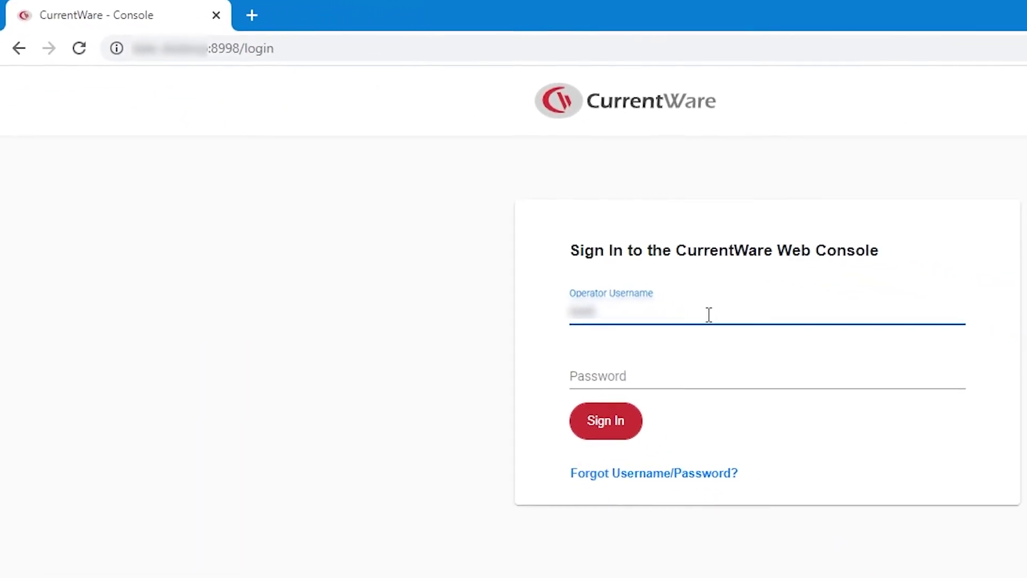
pyautogui.click(559, 302)
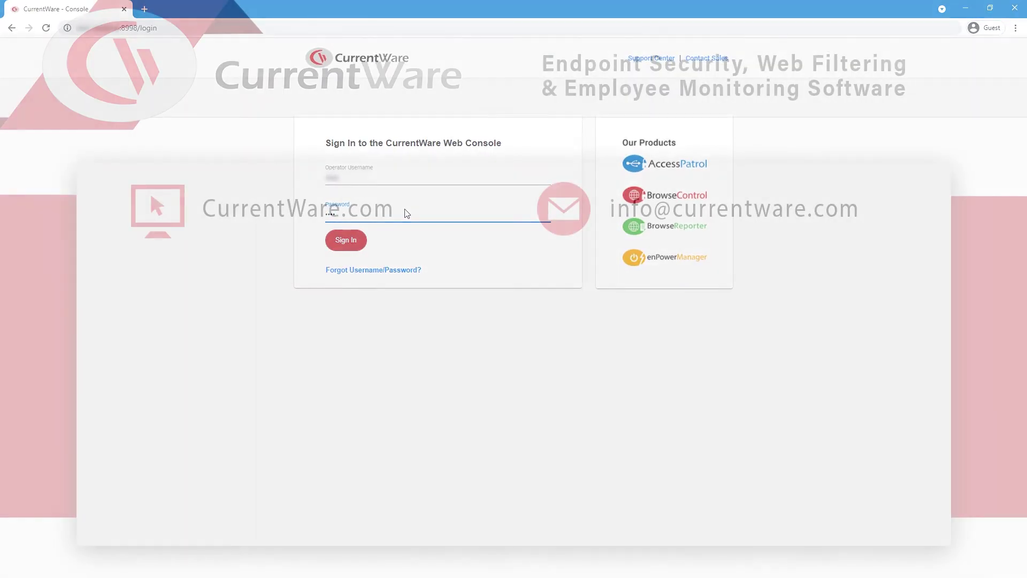